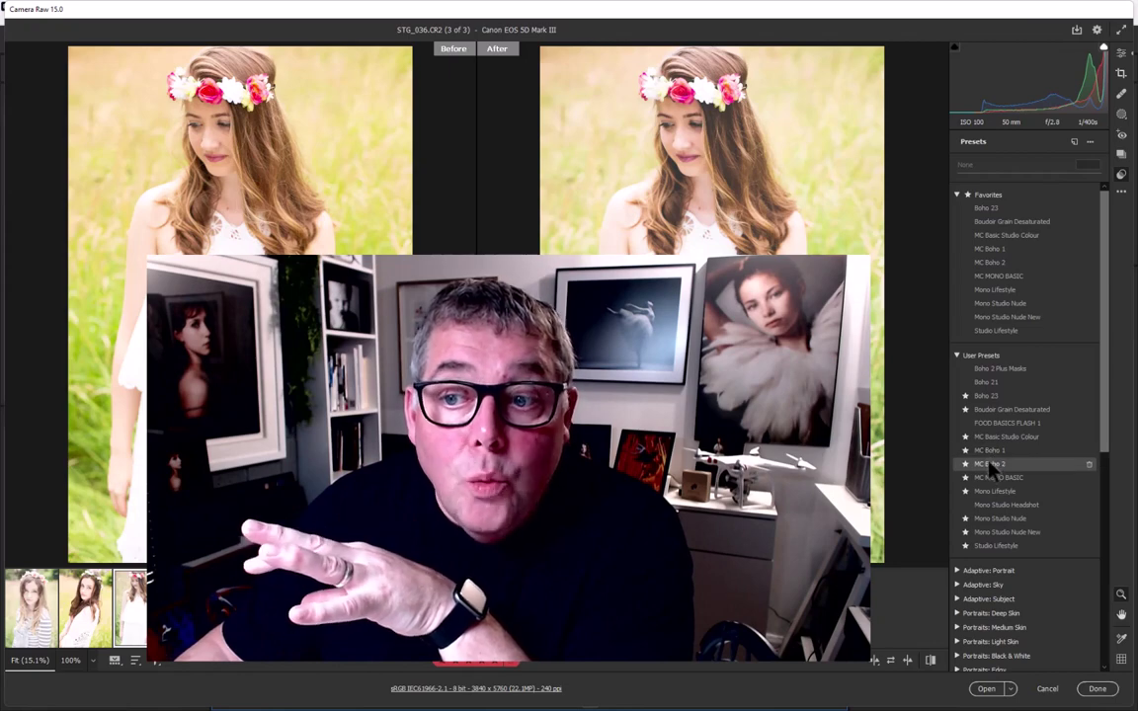
# Discard all edits to the open flower-crown portraits and close Camera Raw
pyautogui.click(1046, 689)
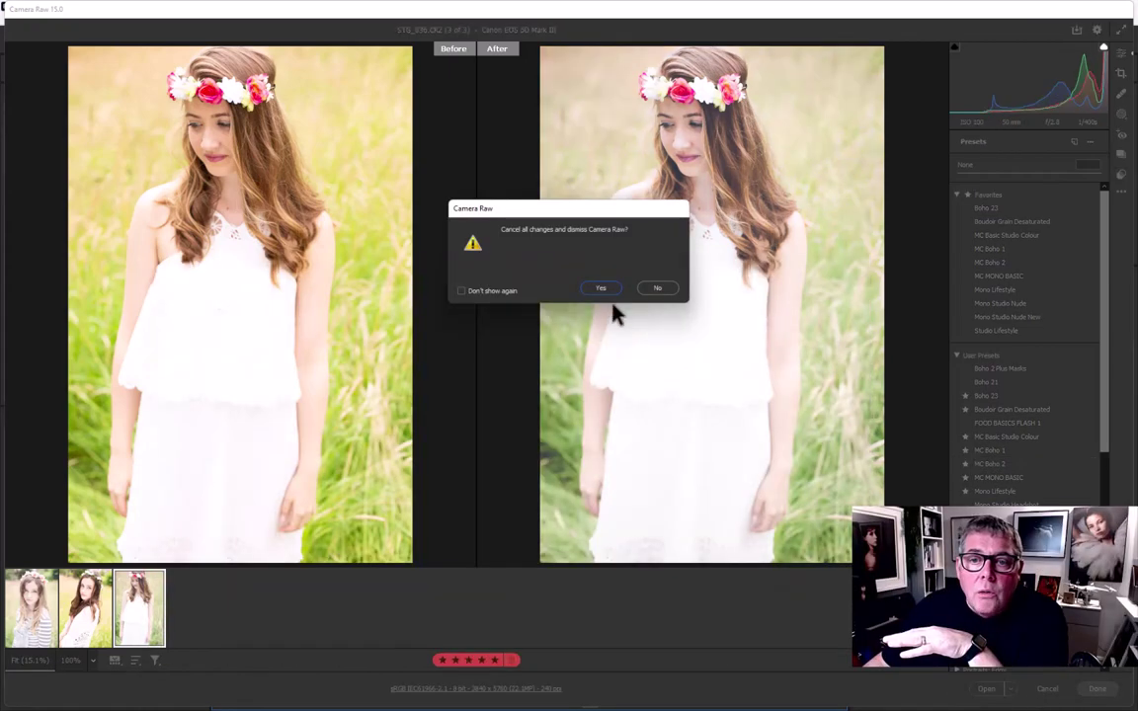
pyautogui.click(600, 288)
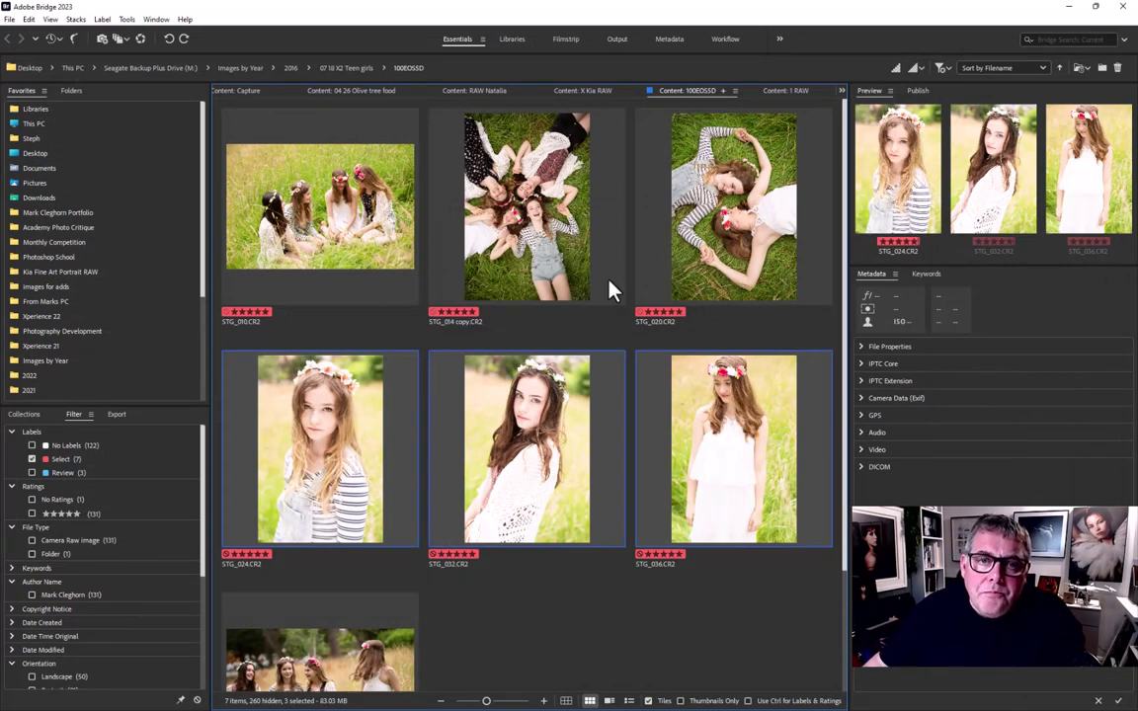
# Turn off the Select label filter to show all 132 photos and label STG_049 Select
pyautogui.click(31, 460)
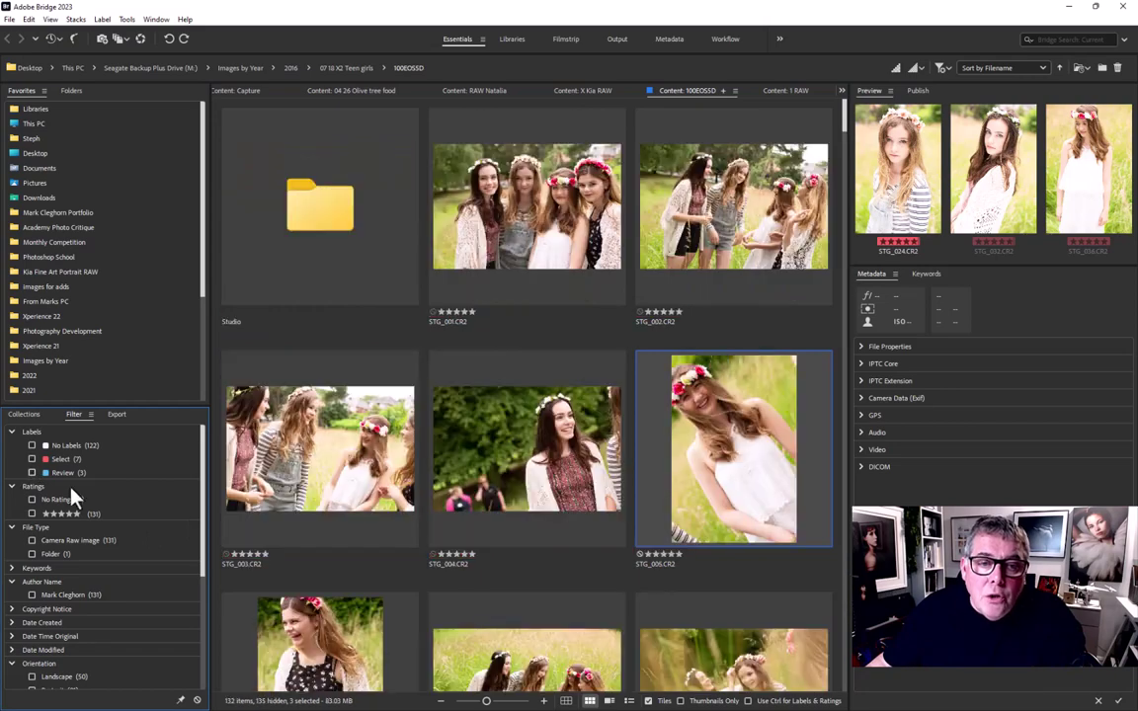
pyautogui.scroll(-5, 657, 432)
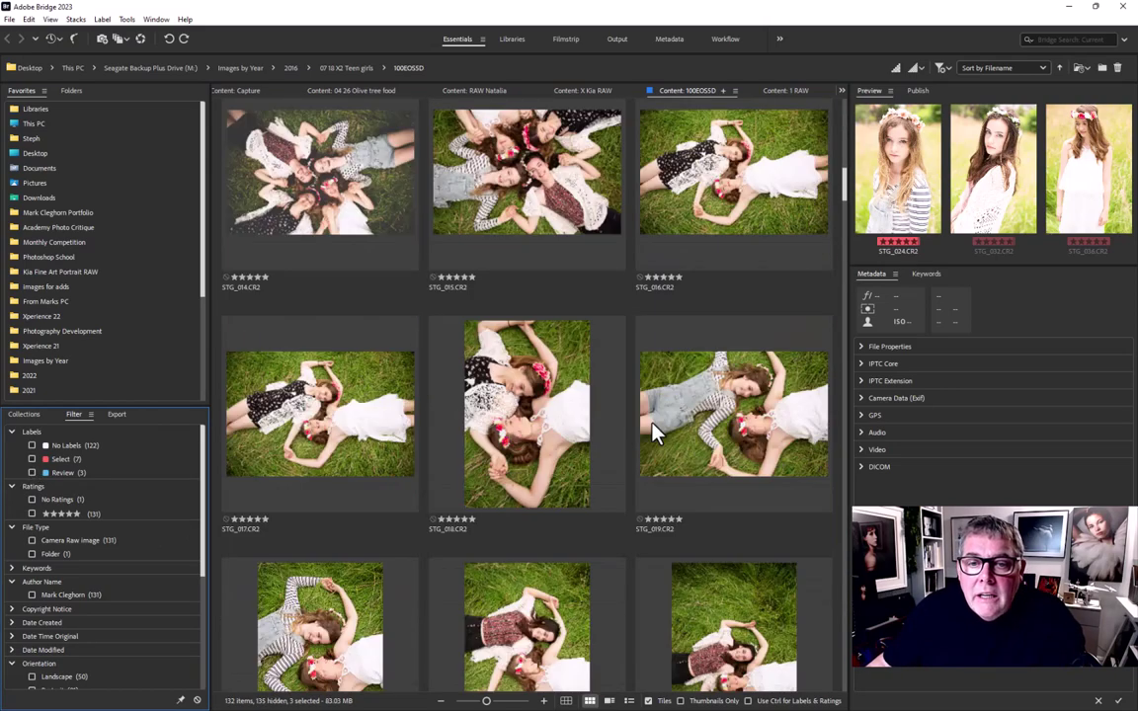
pyautogui.scroll(-7, 652, 432)
pyautogui.scroll(-10, 652, 433)
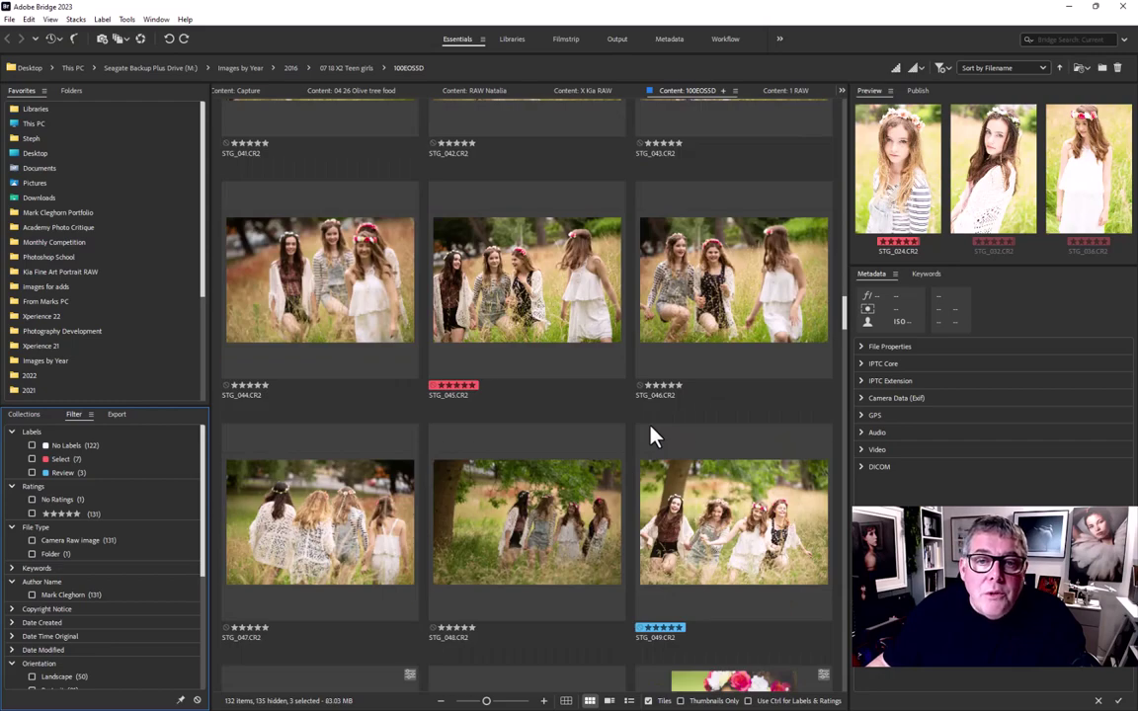
pyautogui.scroll(-3, 642, 440)
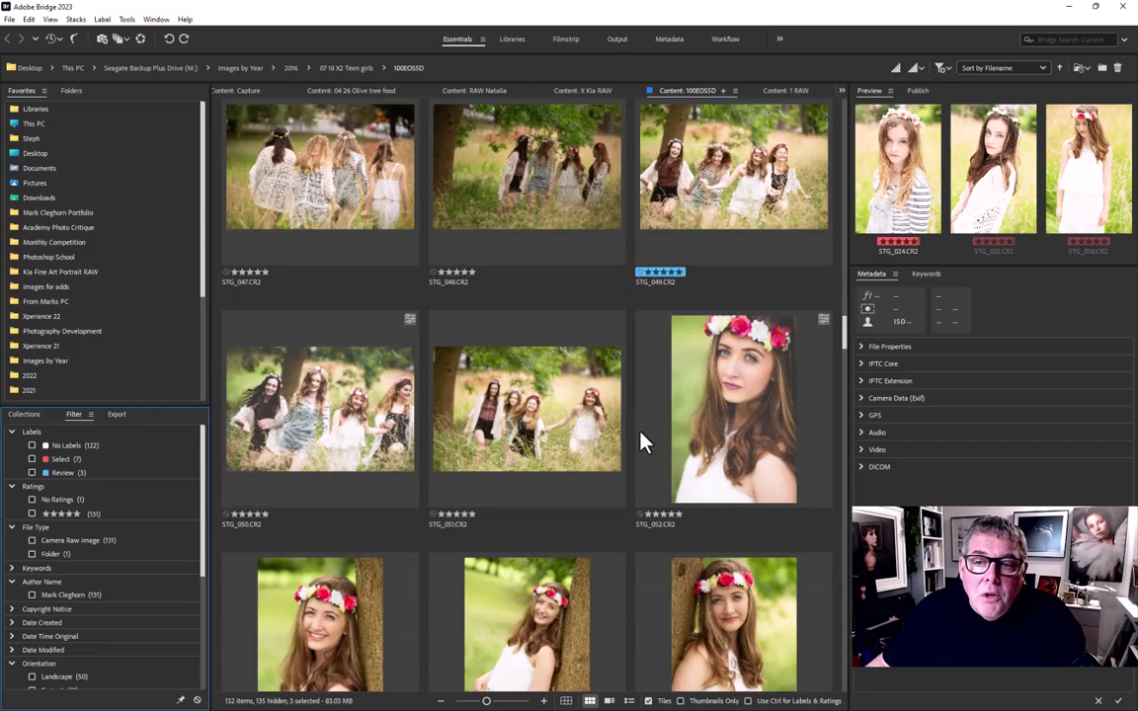
pyautogui.click(771, 197)
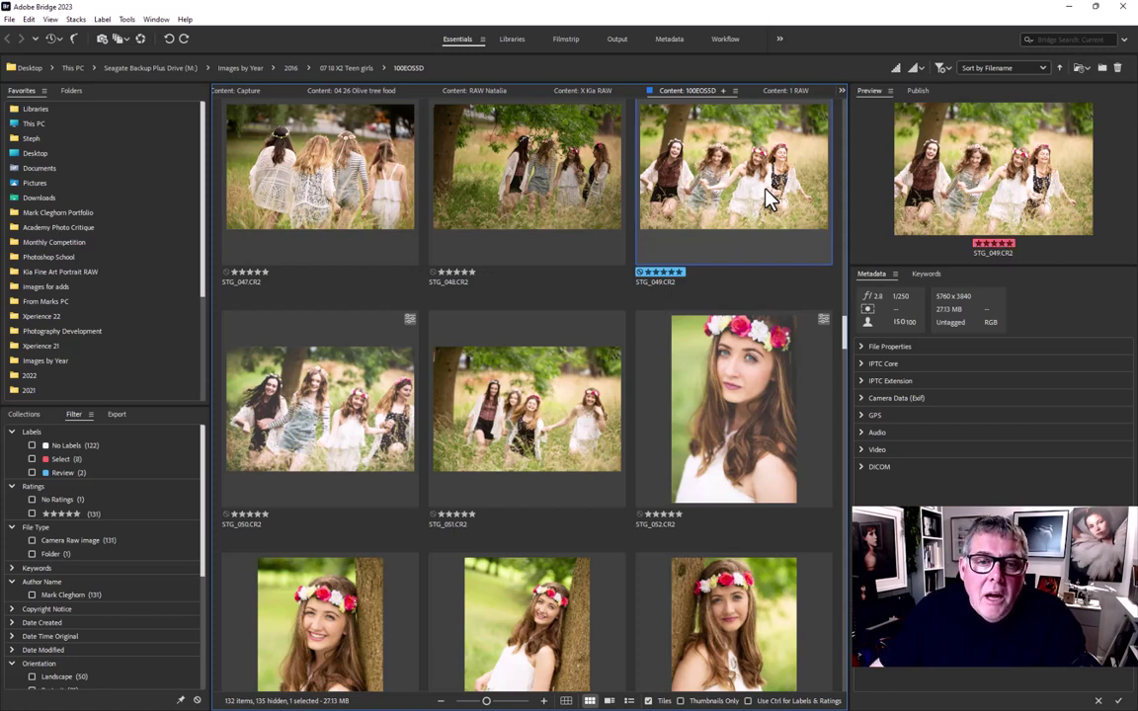
pyautogui.hotkey('ctrl', '6')
# Make group shot STG_050 the only selected photo after a brief look in review mode
pyautogui.click(368, 395)
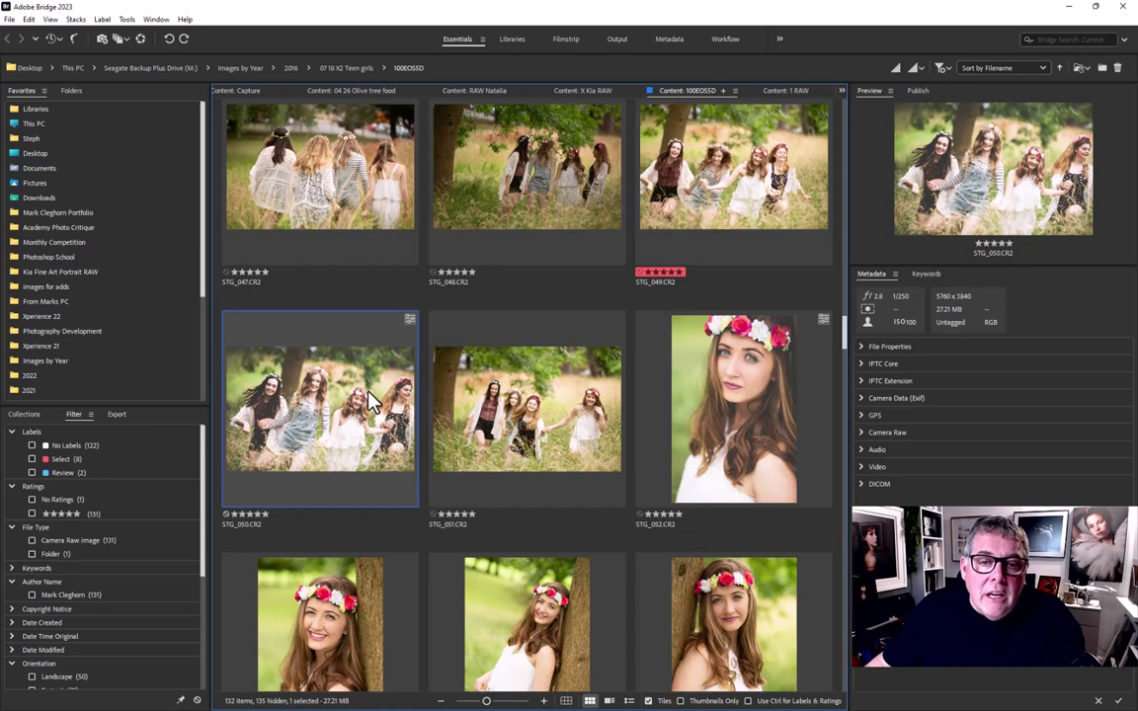
pyautogui.hotkey('ctrl', 'b')
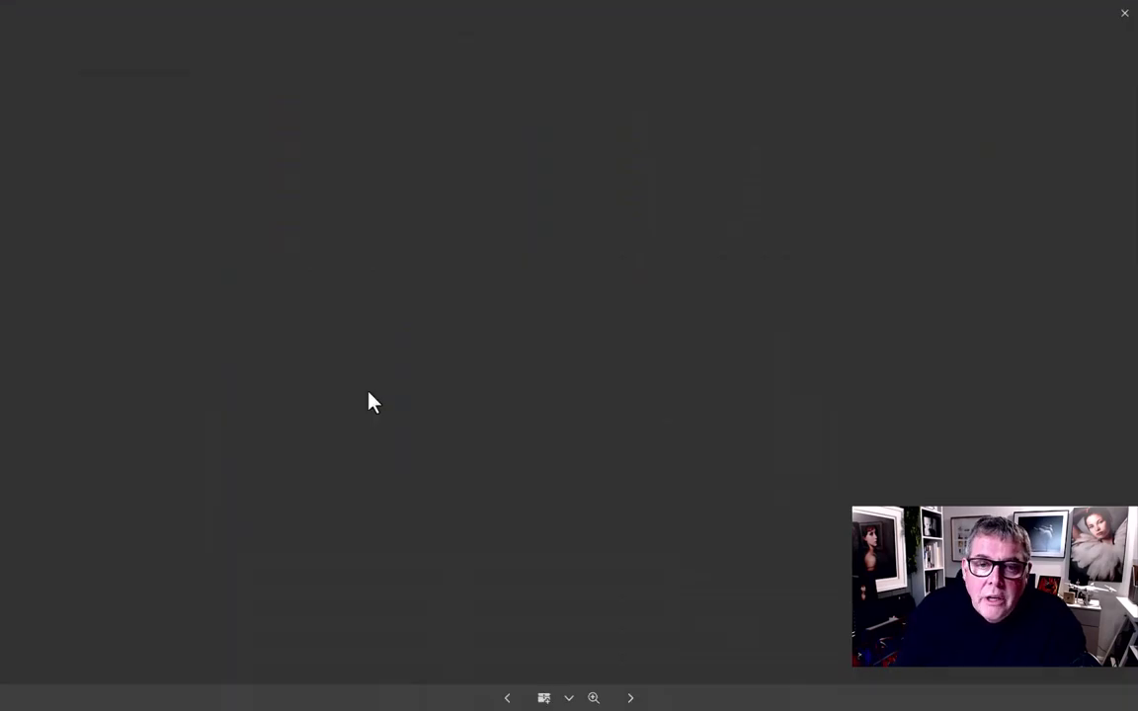
pyautogui.press('Escape')
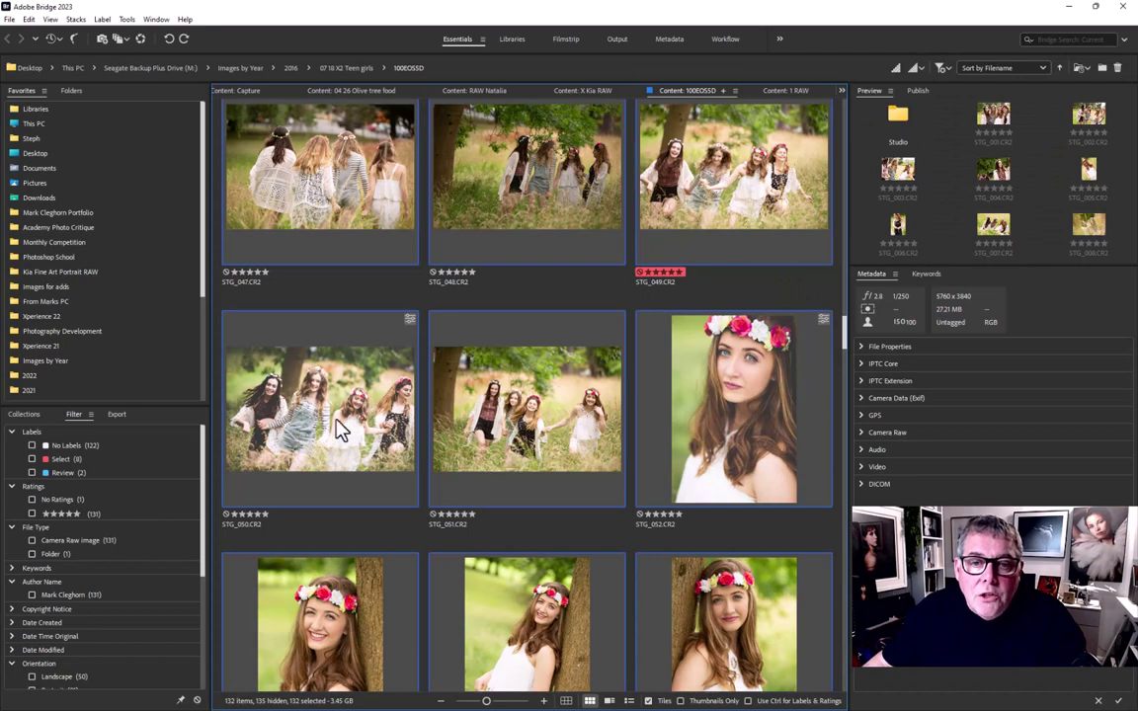
pyautogui.click(339, 410)
# Preview STG_050 full screen, then switch the full-screen preview to portrait STG_052
pyautogui.press('space')
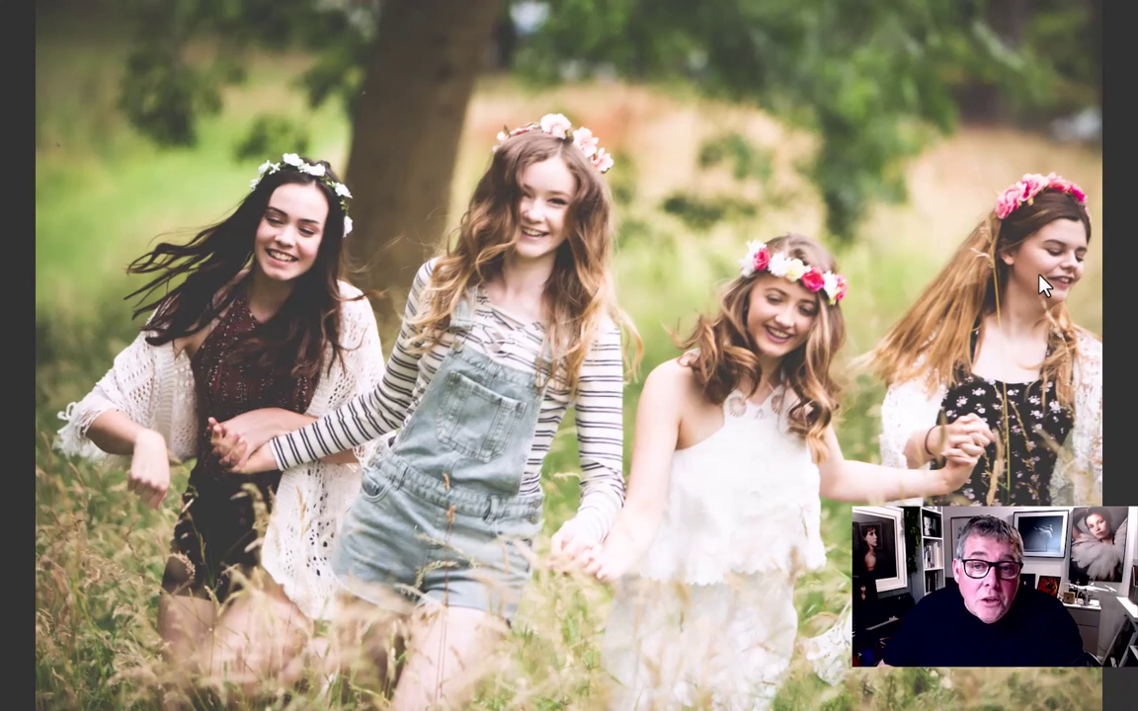
pyautogui.press('space')
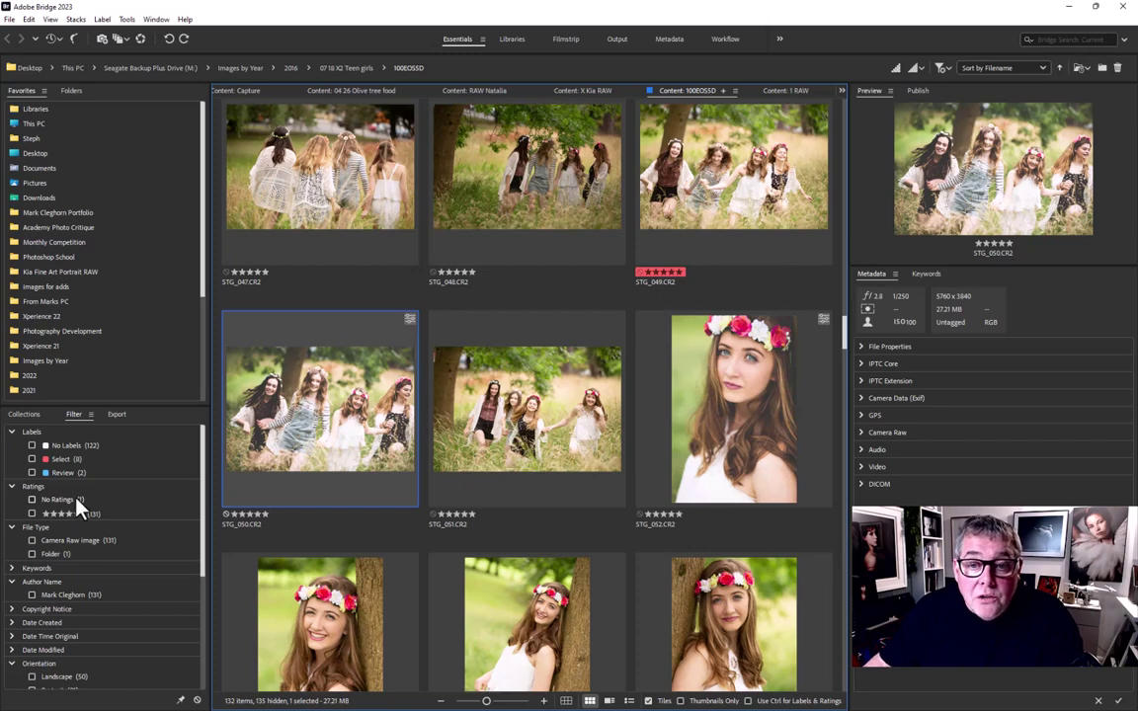
pyautogui.click(737, 407)
pyautogui.press('space')
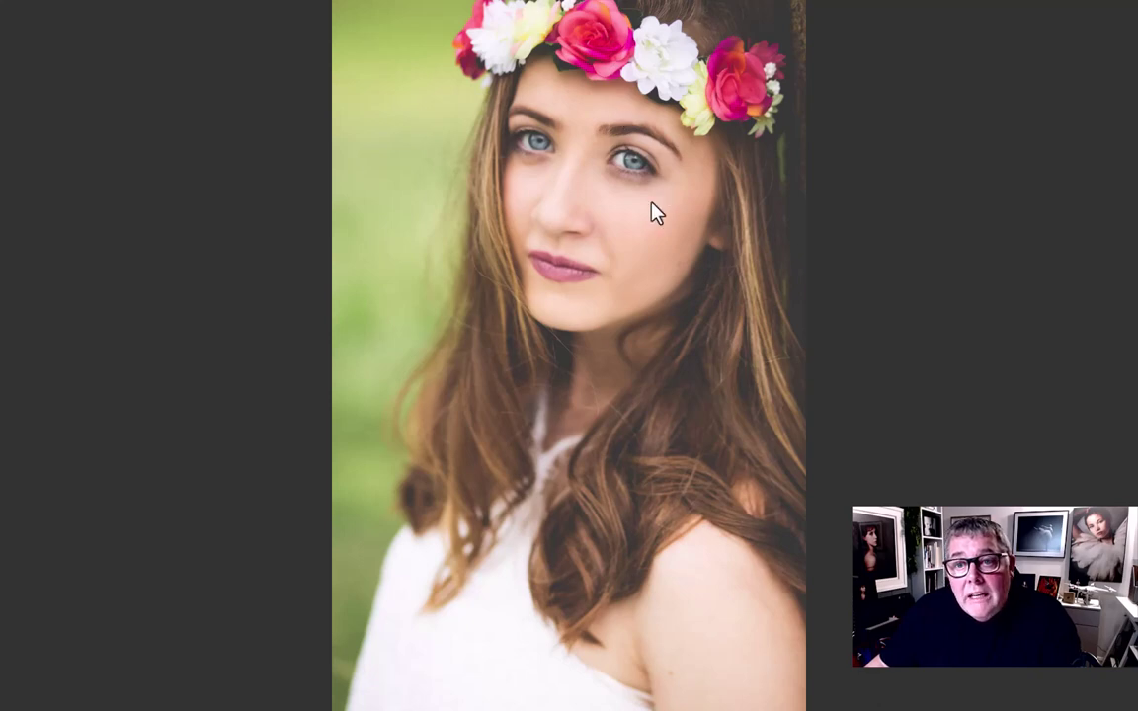
# Inspect the portrait's existing Person 1 masks, then cancel out of Camera Raw
pyautogui.press('f')
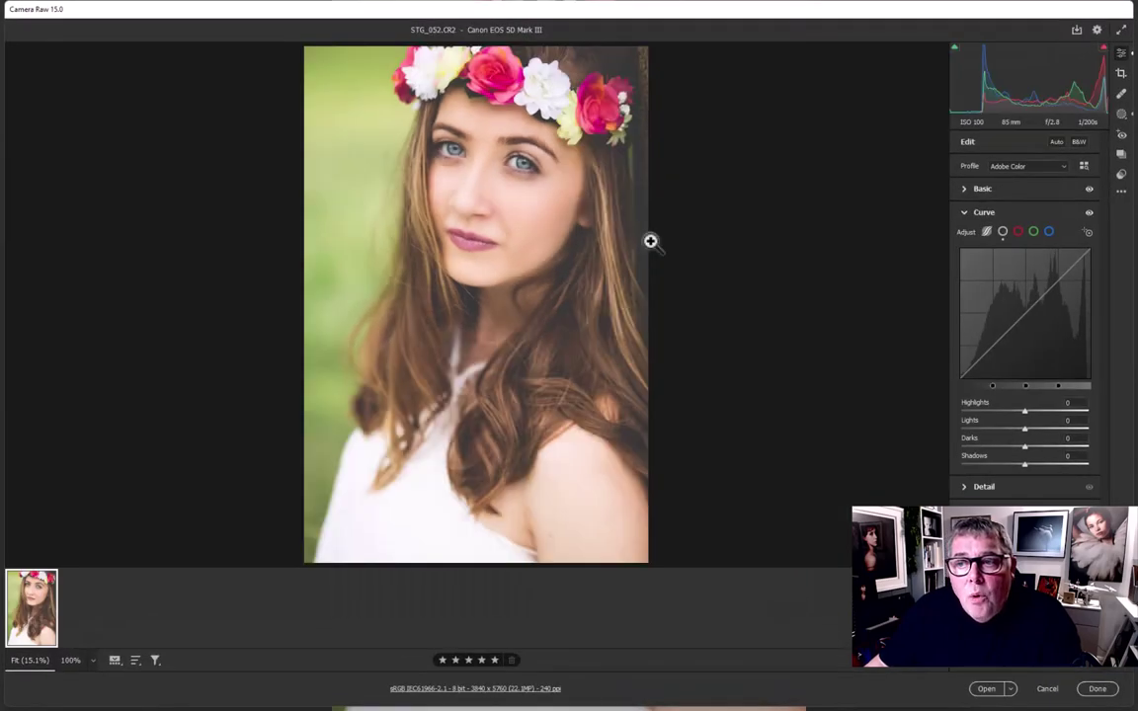
pyautogui.click(1122, 115)
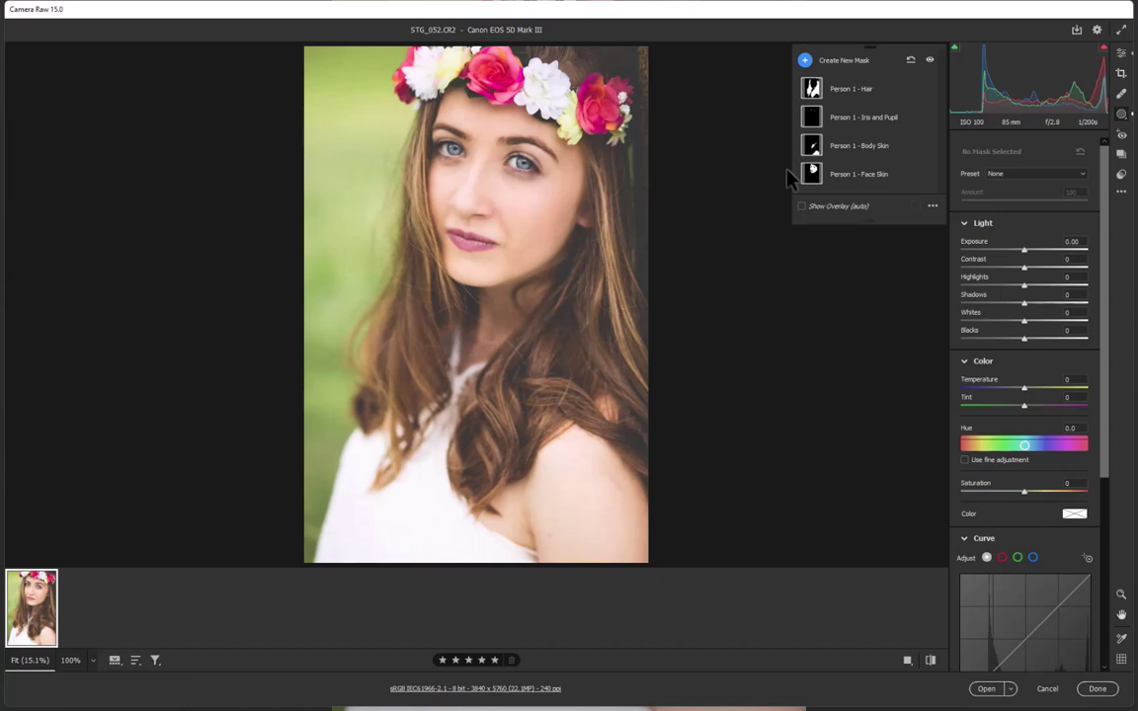
pyautogui.click(1052, 690)
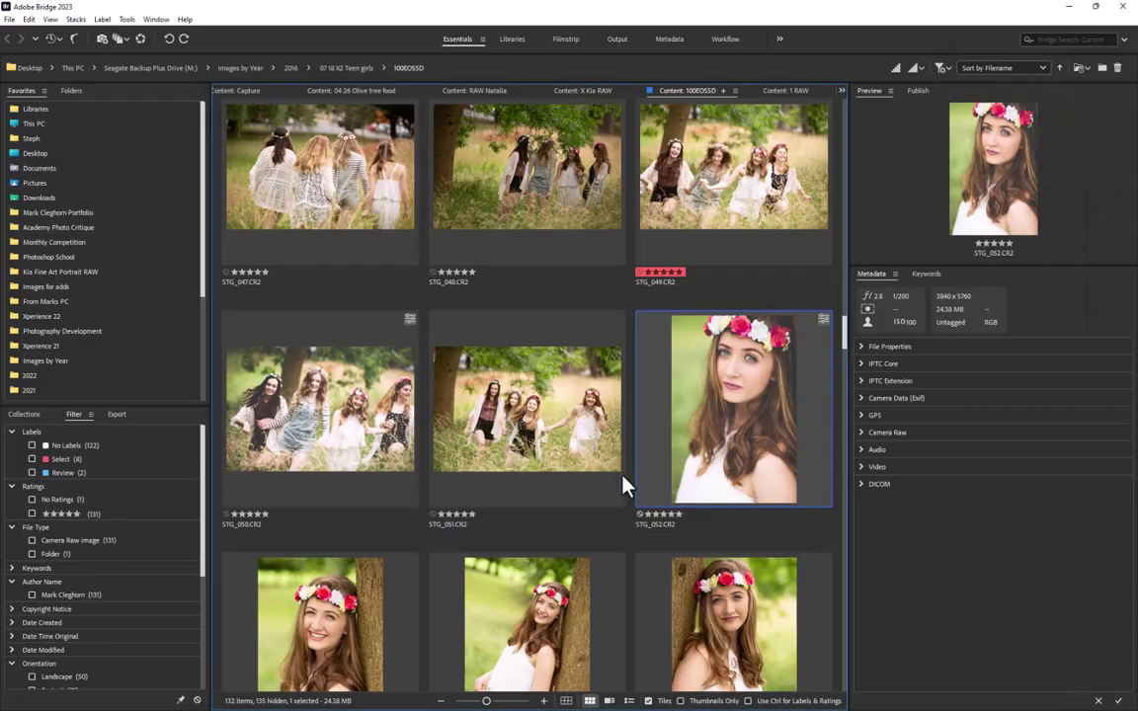
# Apply Develop Settings > Clear Settings to STG_052 and preview the cleared portrait full screen
pyautogui.scroll(-2, 622, 484)
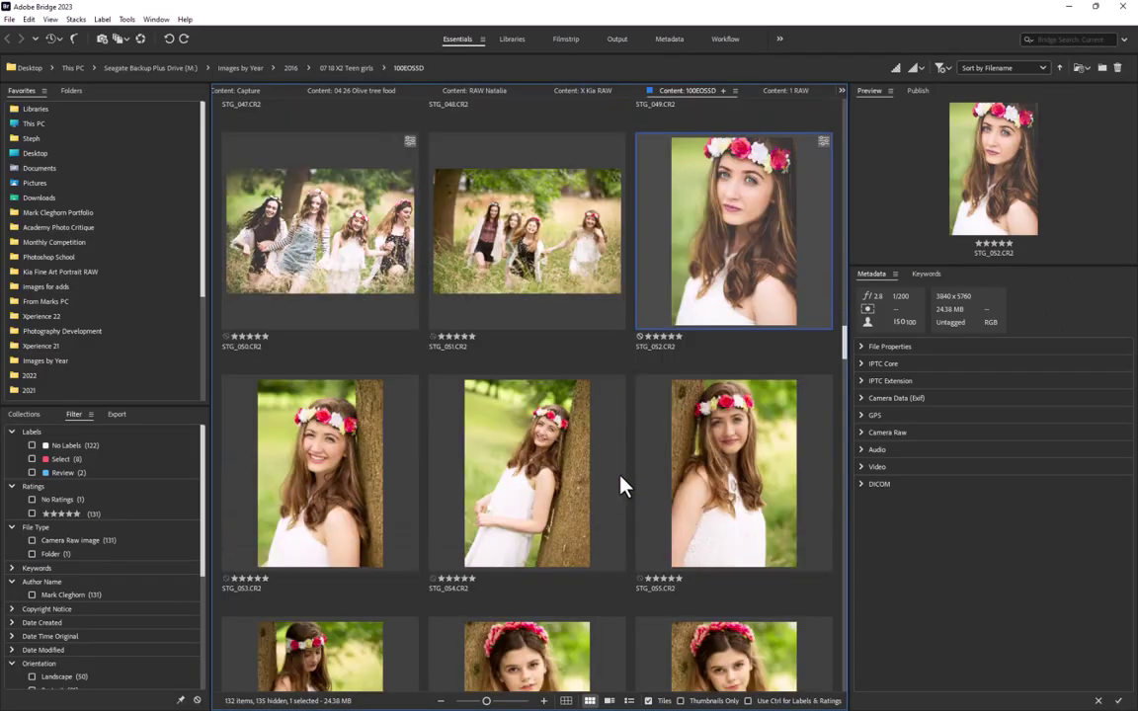
pyautogui.rightClick(757, 210)
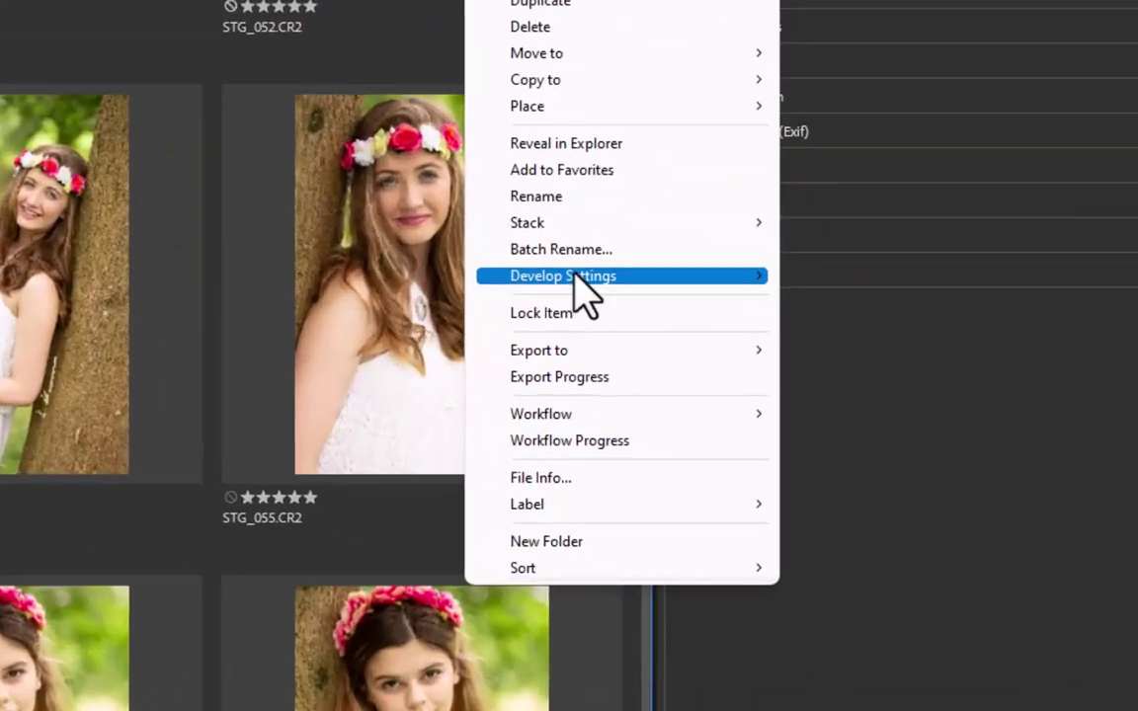
pyautogui.moveTo(574, 278)
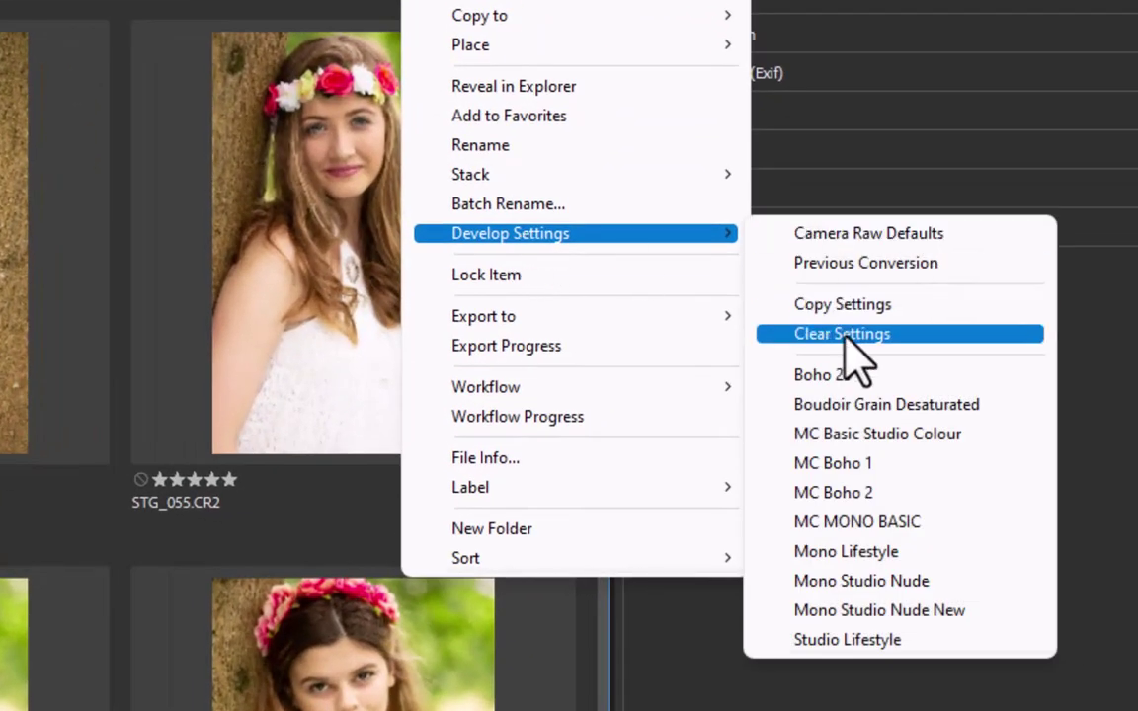
pyautogui.click(846, 336)
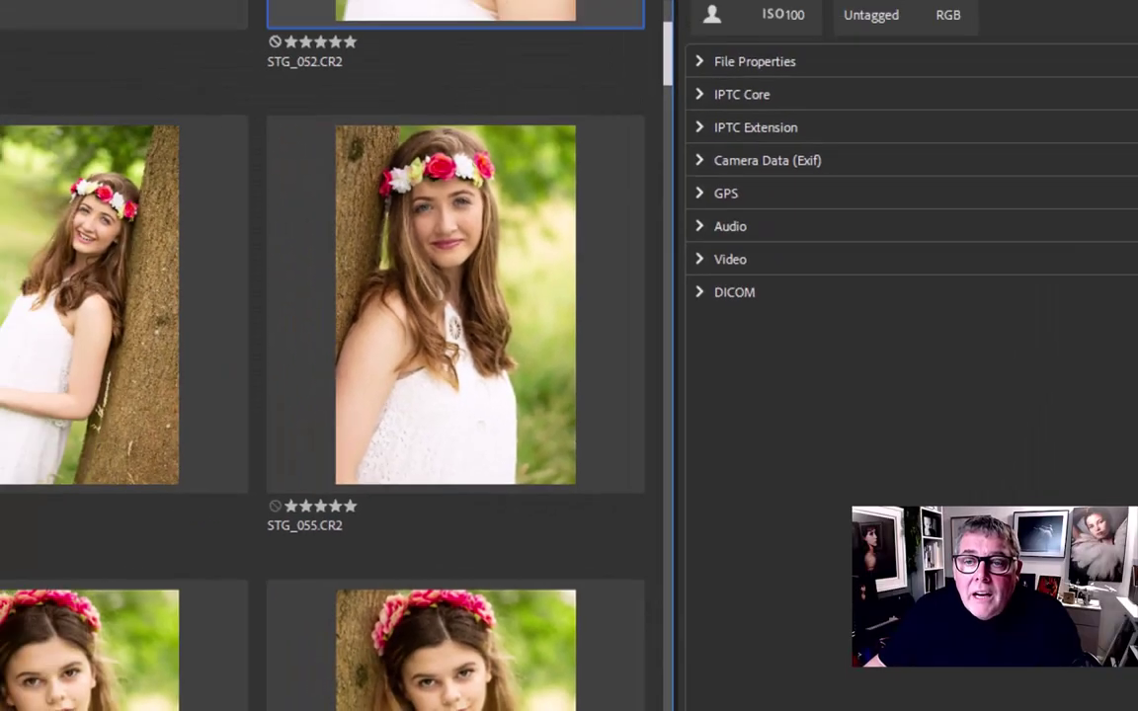
pyautogui.press('space')
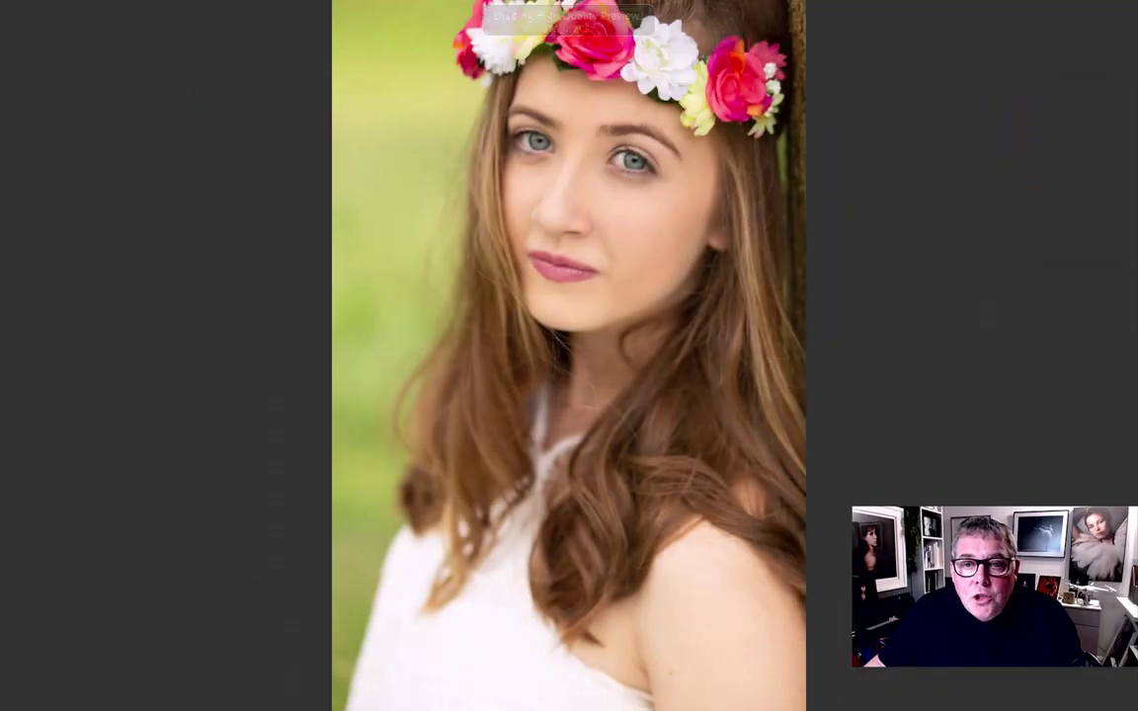
pyautogui.press('space')
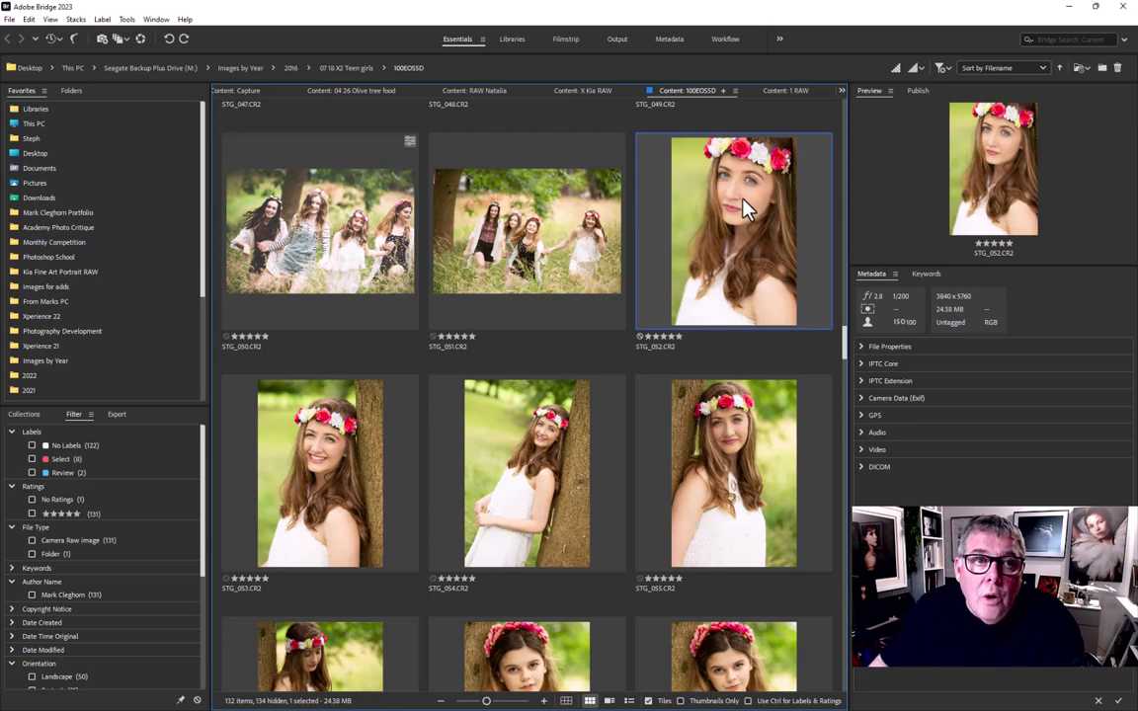
# Open STG_052 in Camera Raw with the Basic panel showing As Shot 6300/+10 white balance
pyautogui.click(11, 20)
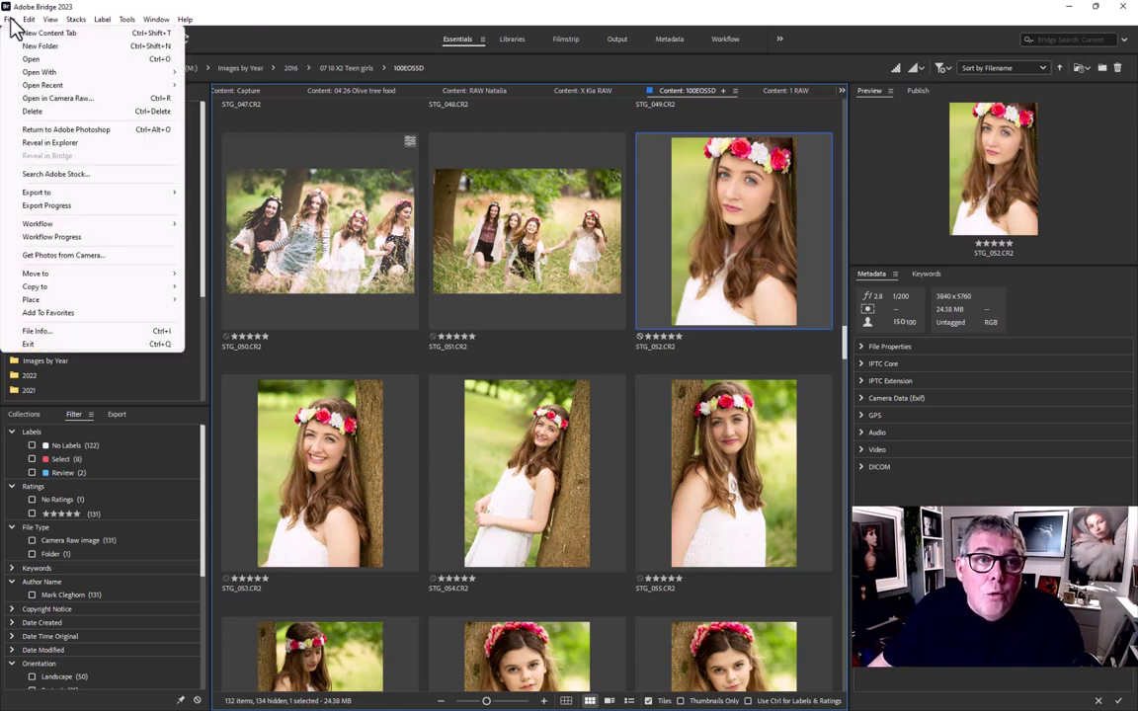
pyautogui.click(41, 98)
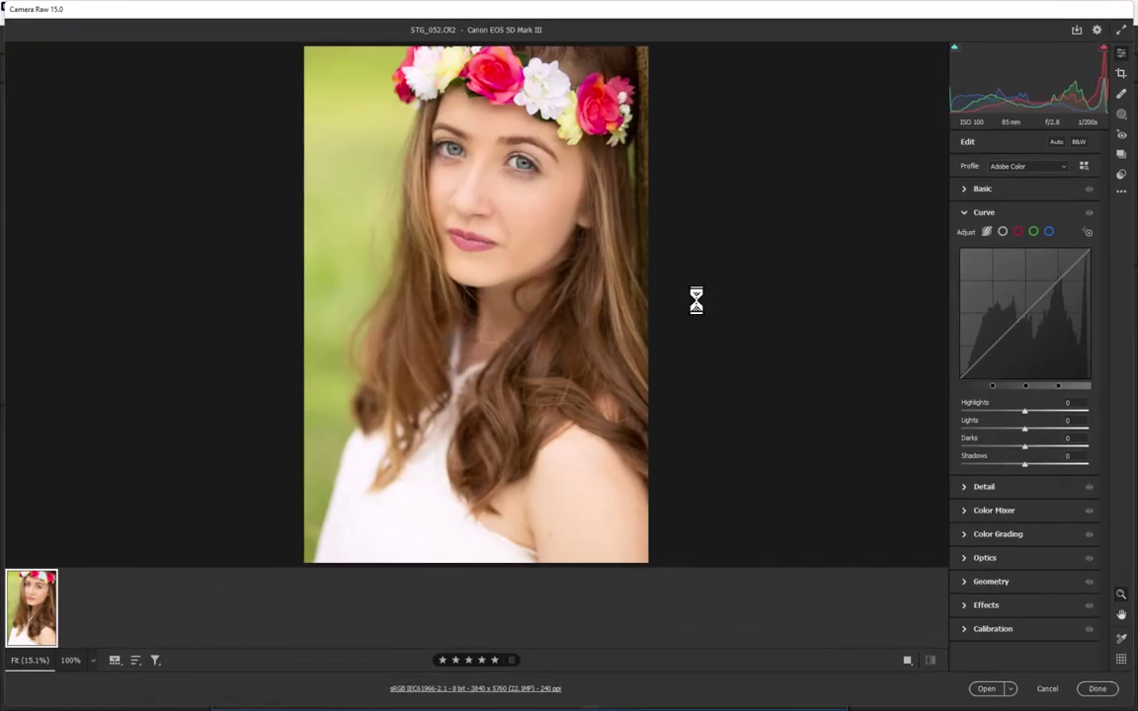
pyautogui.click(965, 191)
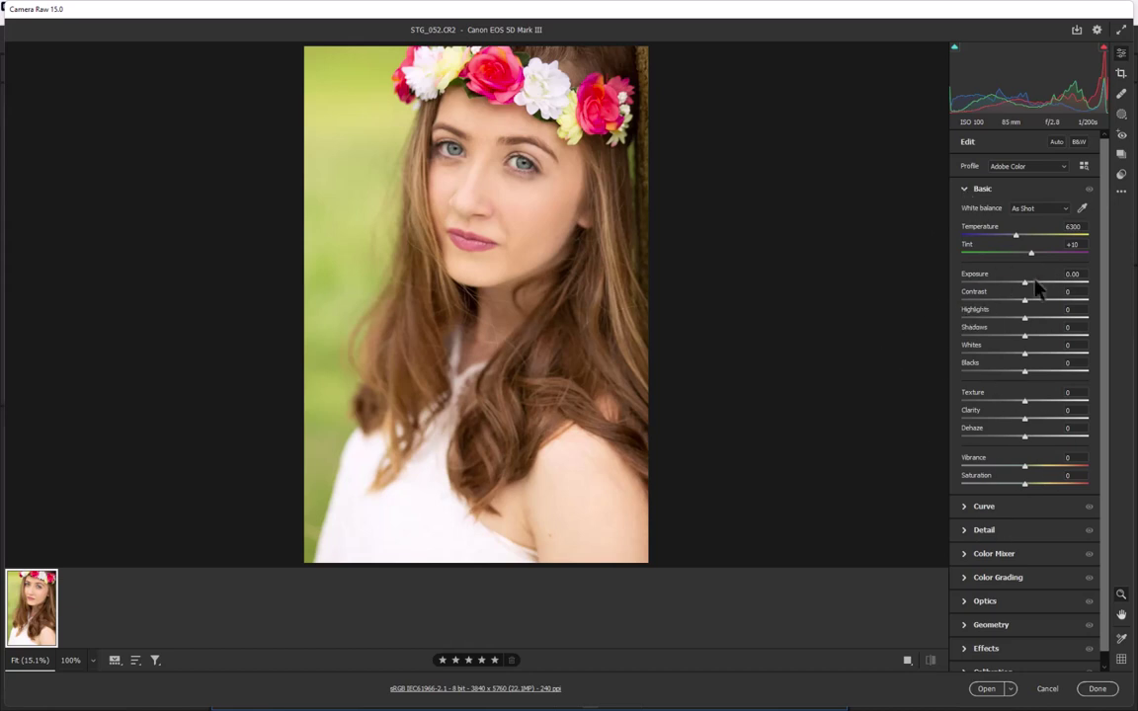
pyautogui.click(968, 507)
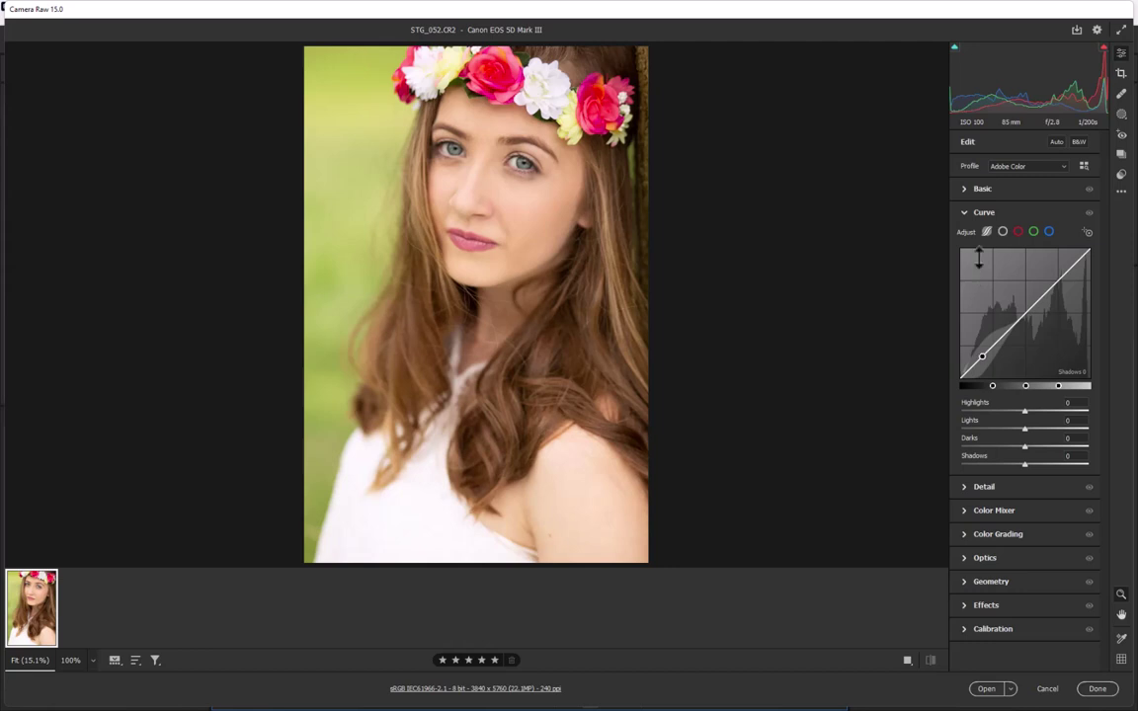
pyautogui.click(967, 191)
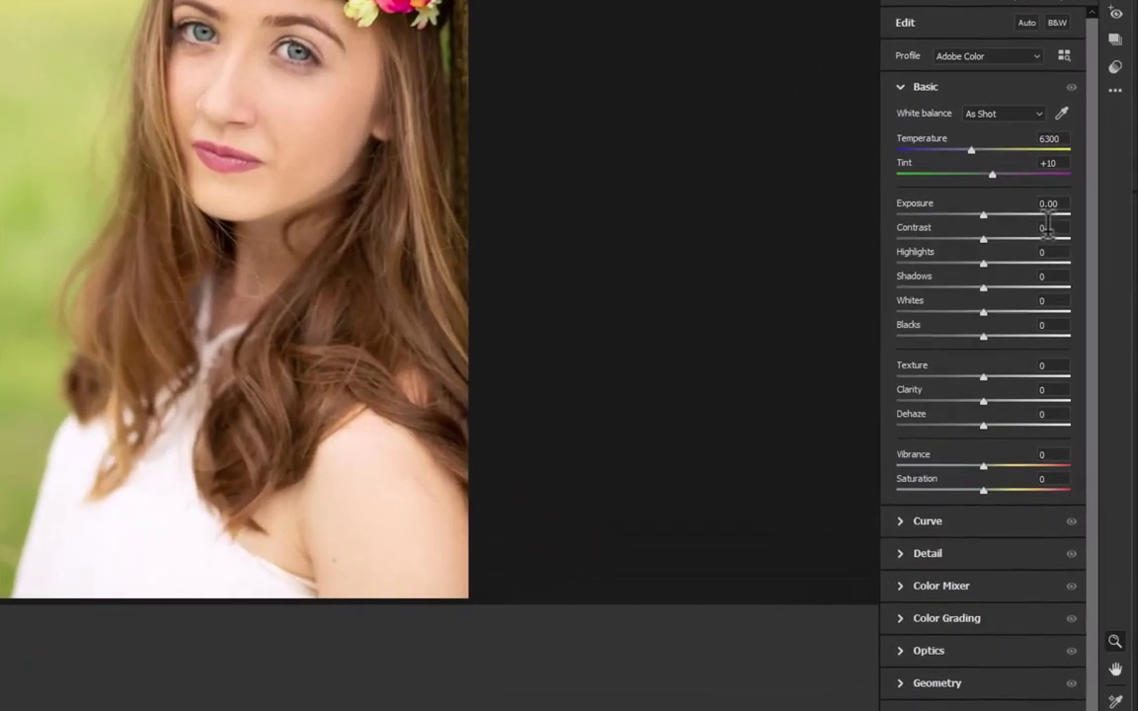
# Enter Contrast +5, Blacks -5, Saturation -25 and Texture -25 in the Basic panel
pyautogui.click(1047, 227)
pyautogui.write('5')
pyautogui.click(1033, 326)
pyautogui.write('-5')
pyautogui.click(1049, 478)
pyautogui.write('-25')
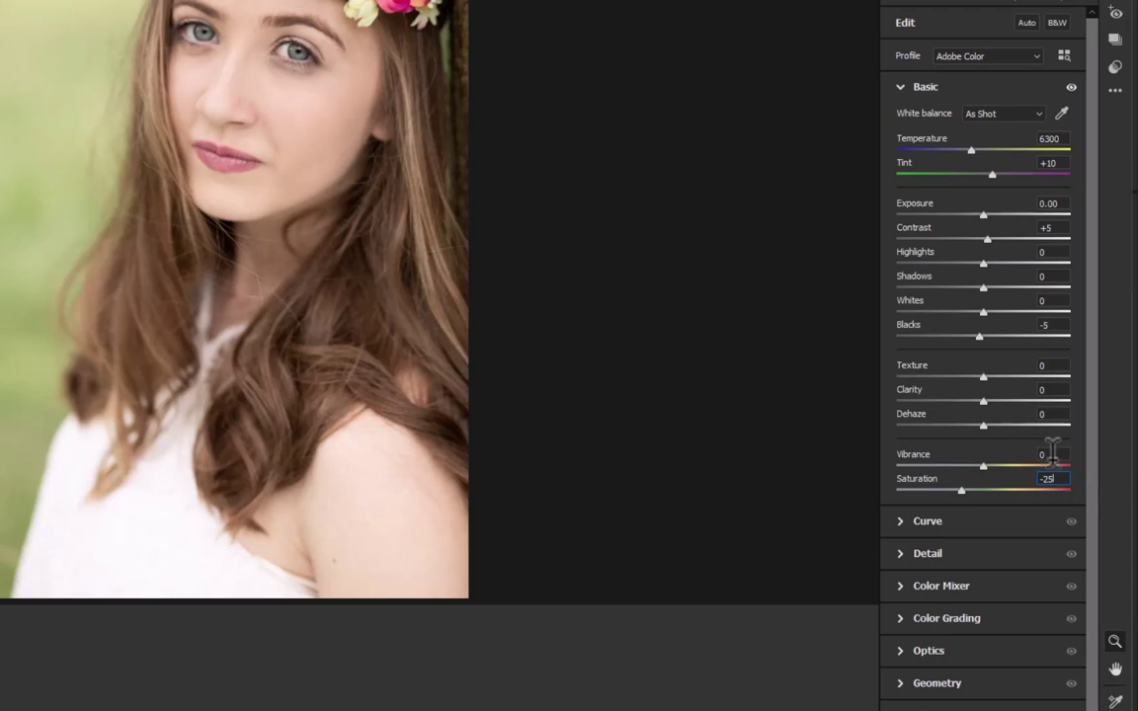
pyautogui.click(1055, 366)
pyautogui.write('-25')
# In Effects, set Grain to 3 and Vignetting to about -15, then expand Curve
pyautogui.scroll(-1, 908, 681)
pyautogui.click(906, 697)
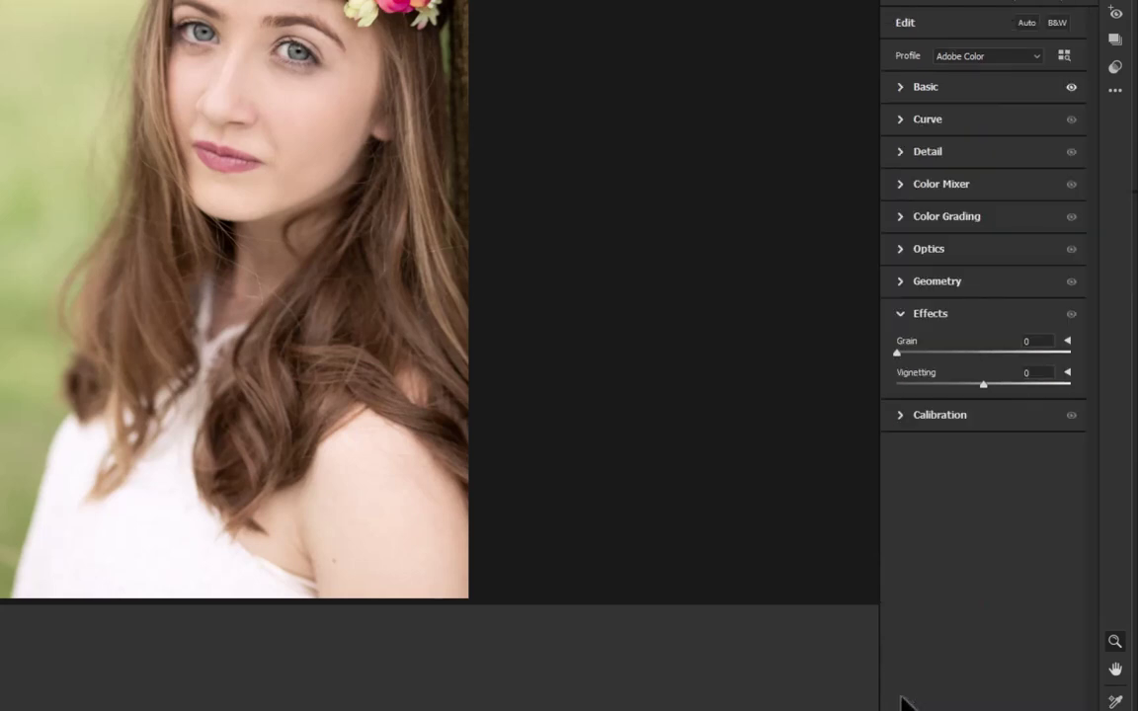
pyautogui.moveTo(985, 385); pyautogui.dragTo(966, 386)
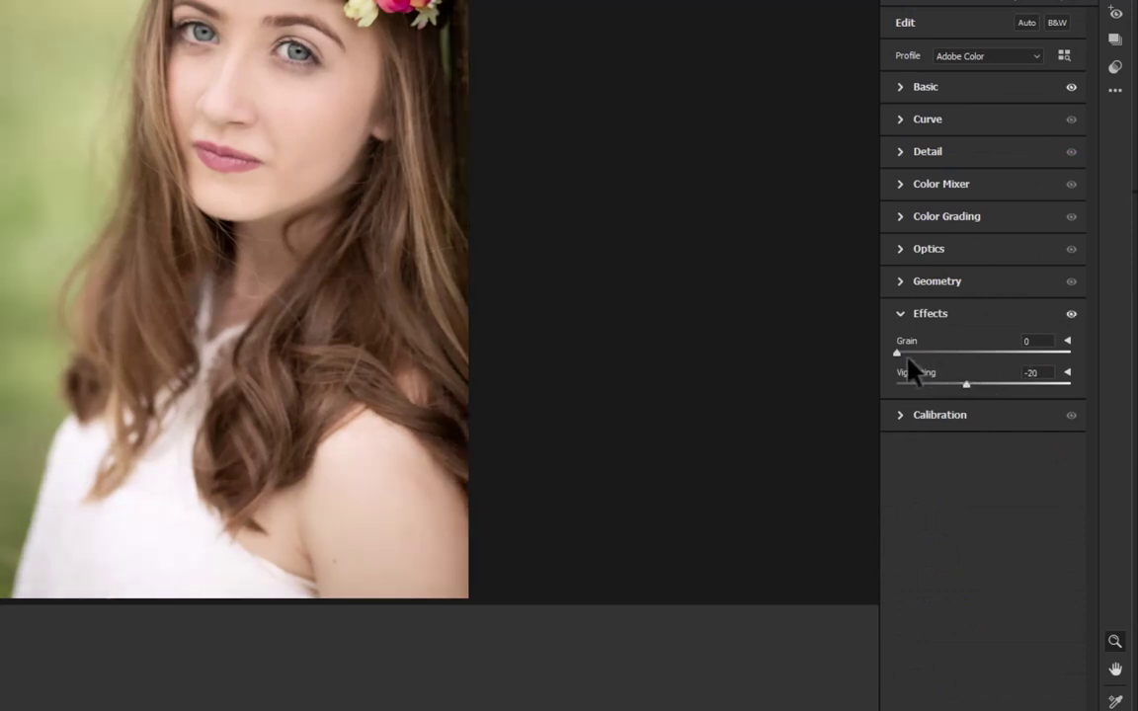
pyautogui.click(1029, 341)
pyautogui.write('3')
pyautogui.moveTo(965, 384); pyautogui.dragTo(969, 385)
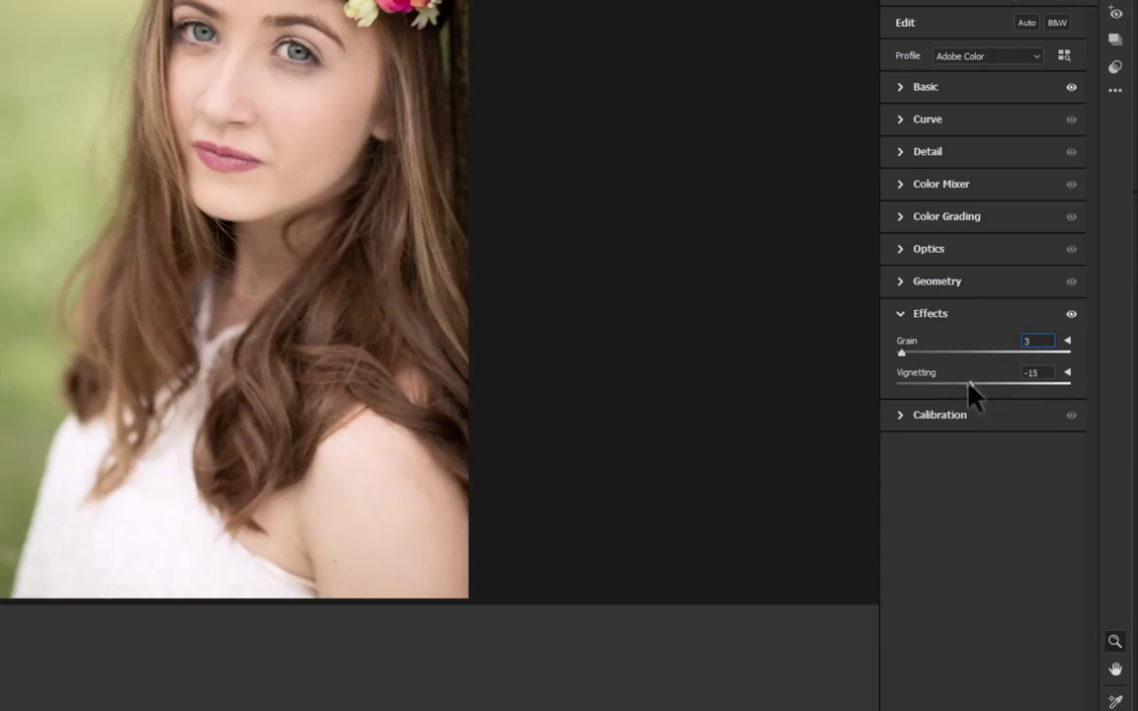
pyautogui.click(901, 120)
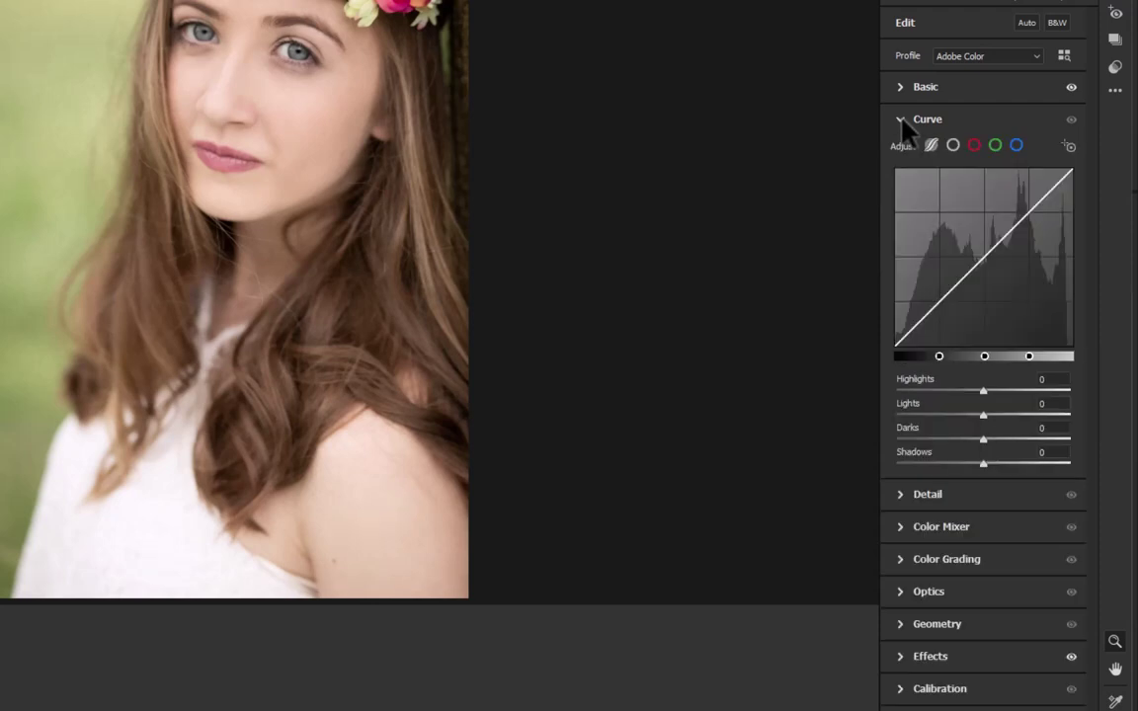
# On the Point Curve, lift the black point, add a shadow point and raise the midtones
pyautogui.click(955, 148)
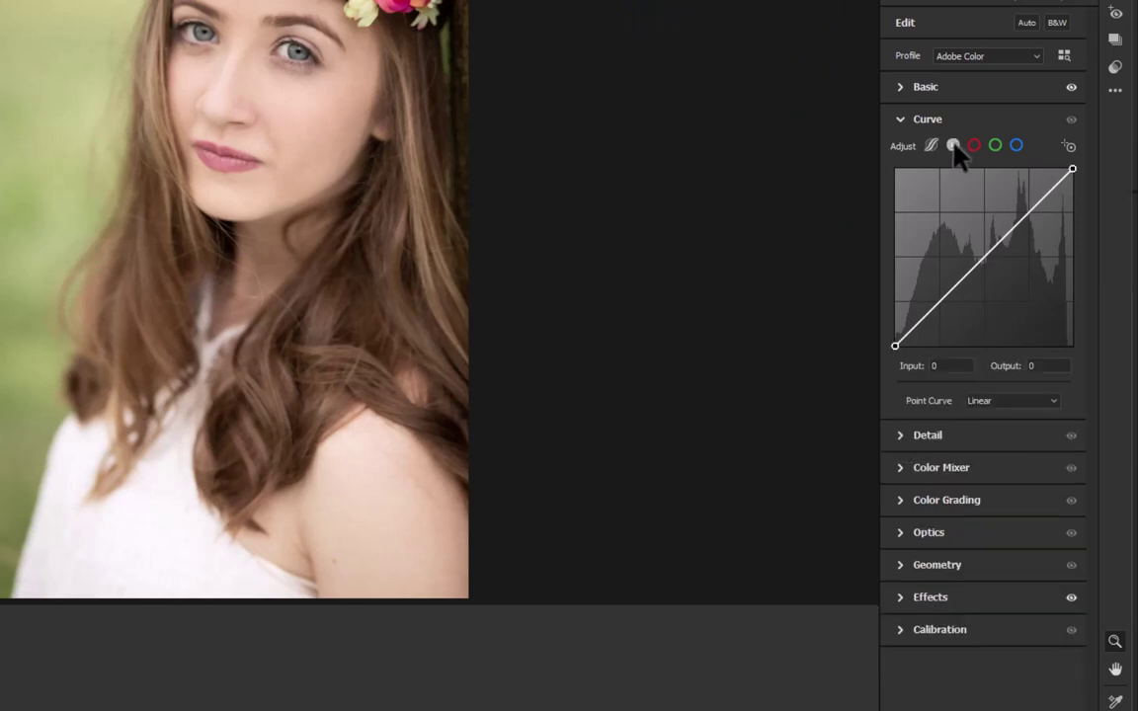
pyautogui.moveTo(895, 347); pyautogui.dragTo(862, 339)
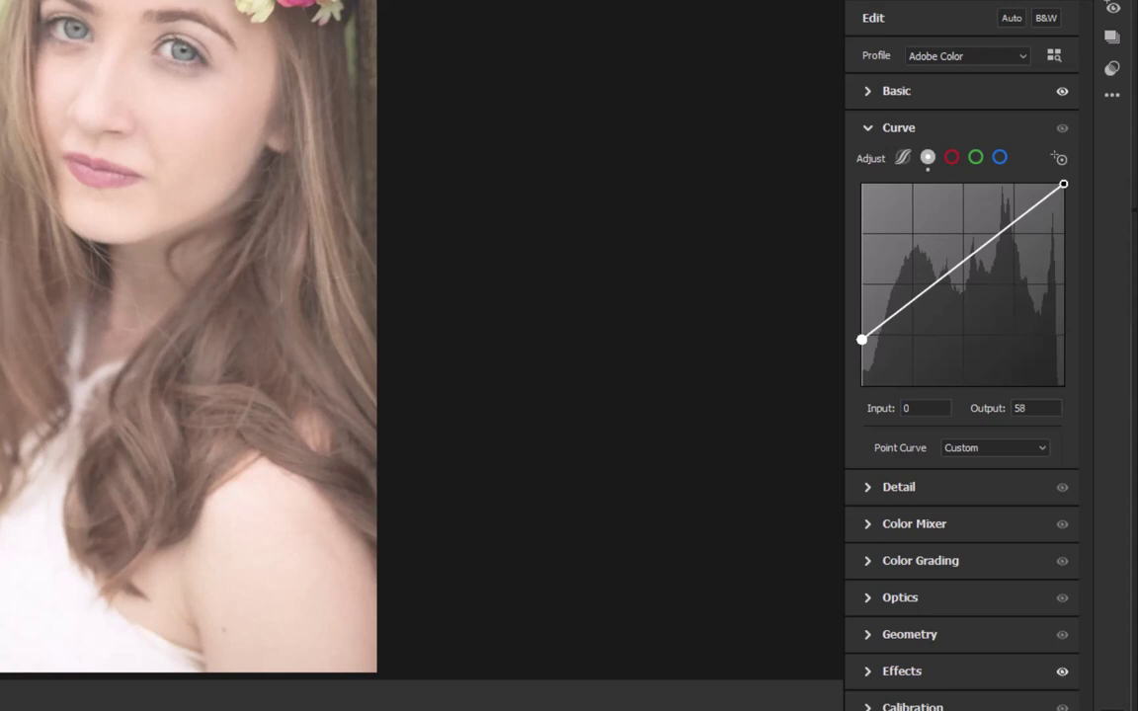
pyautogui.moveTo(907, 305); pyautogui.dragTo(908, 332)
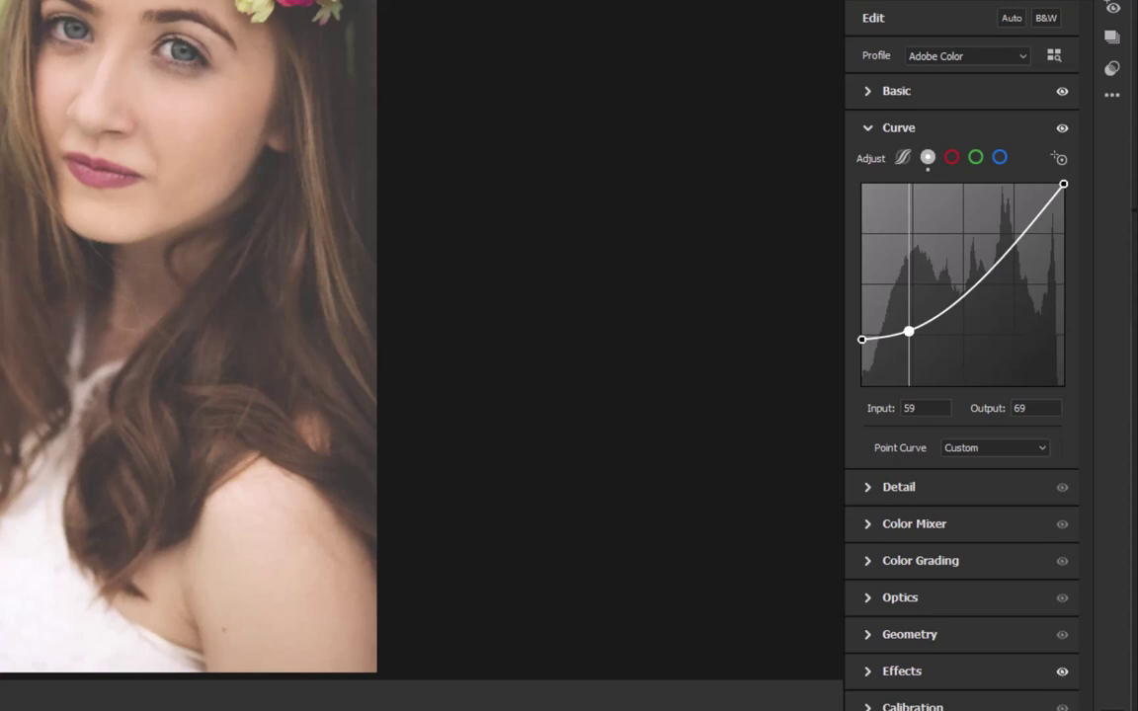
pyautogui.moveTo(908, 332); pyautogui.dragTo(907, 332)
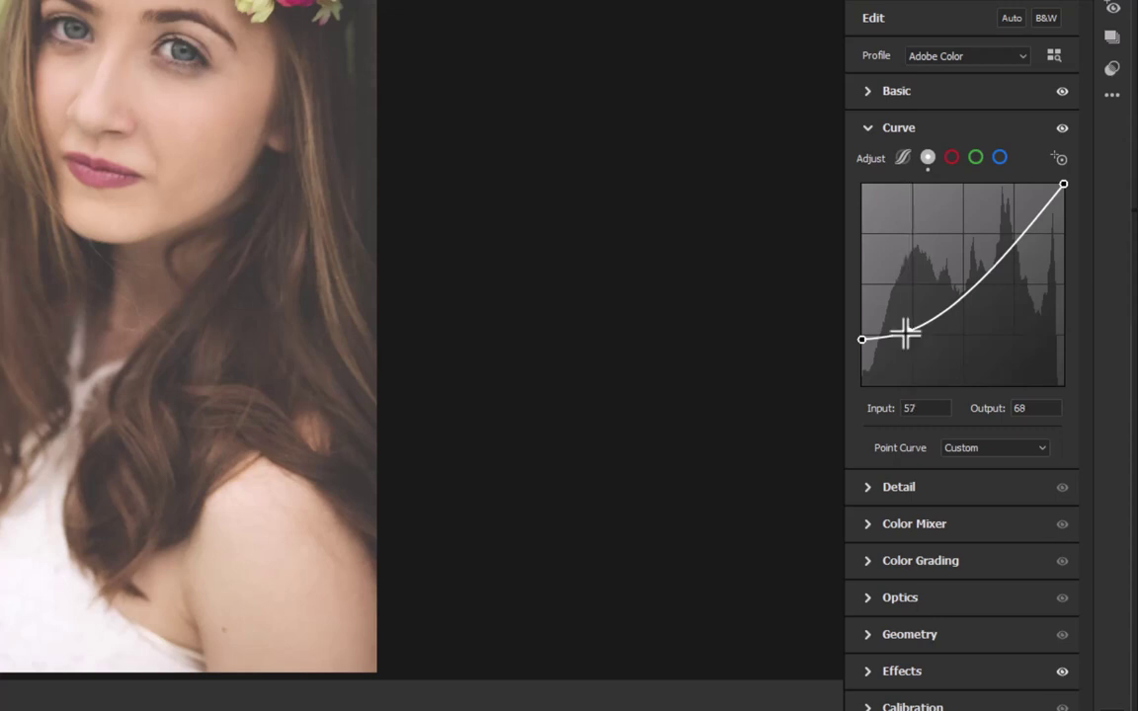
pyautogui.click(965, 298)
pyautogui.moveTo(964, 296); pyautogui.dragTo(966, 288)
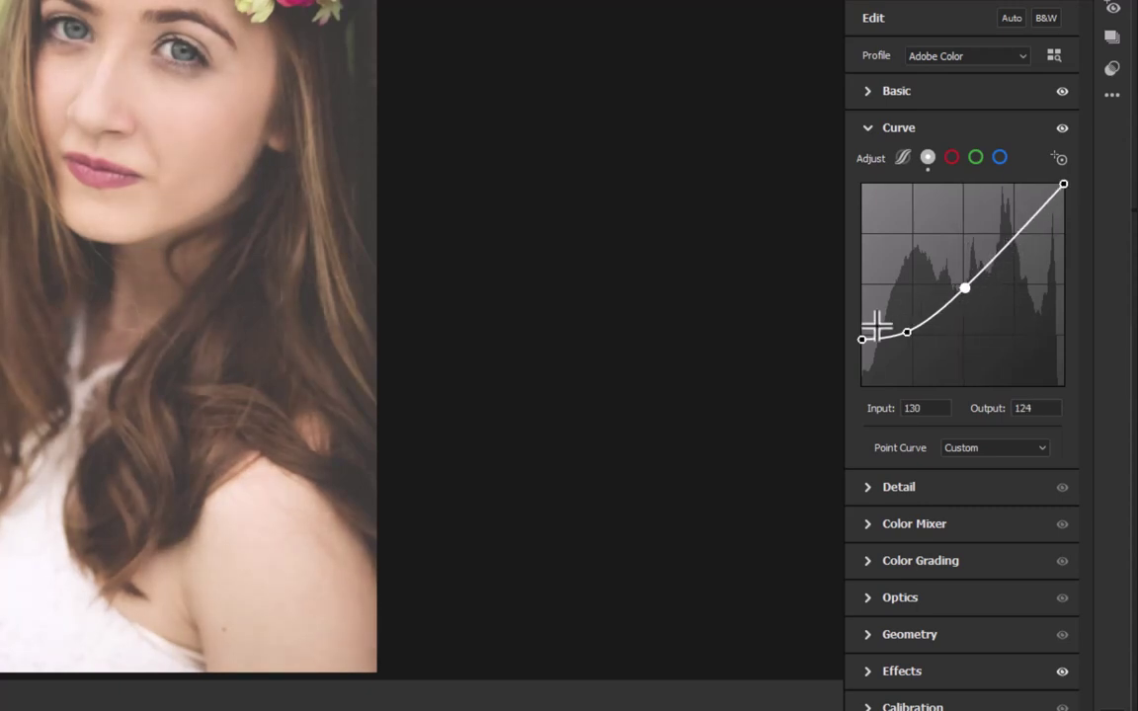
# Add a highlight point, refine shadow and black points, and lift the Blue channel's black point to 24
pyautogui.click(1014, 233)
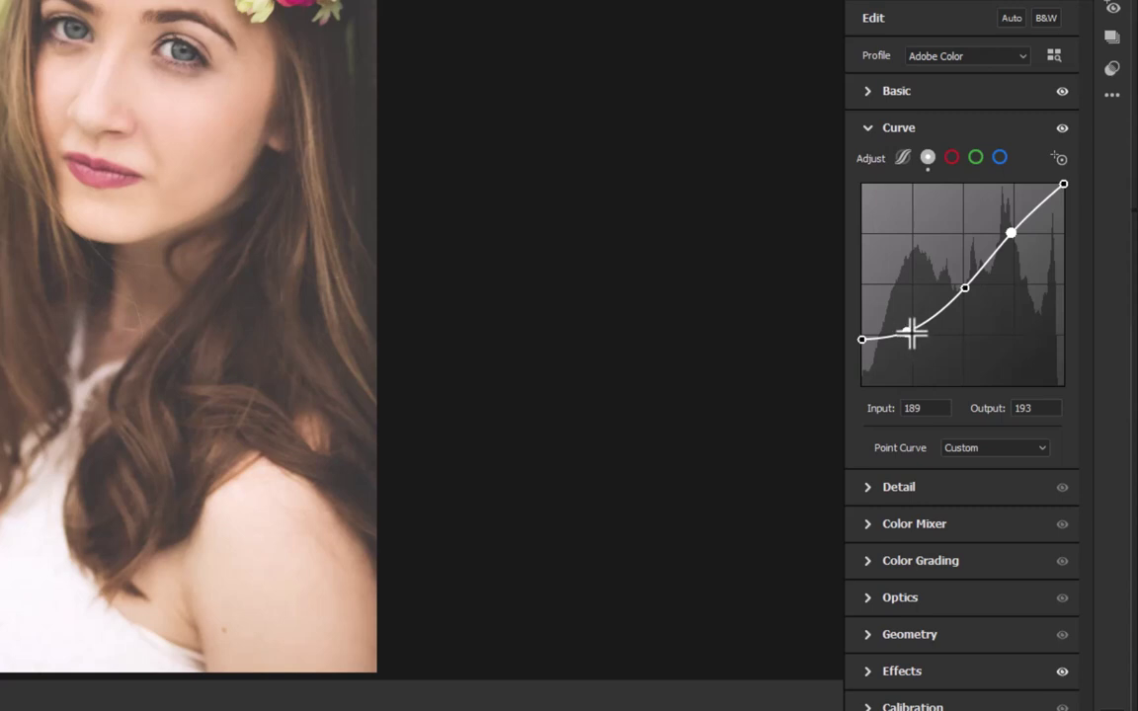
pyautogui.moveTo(907, 333); pyautogui.dragTo(911, 335)
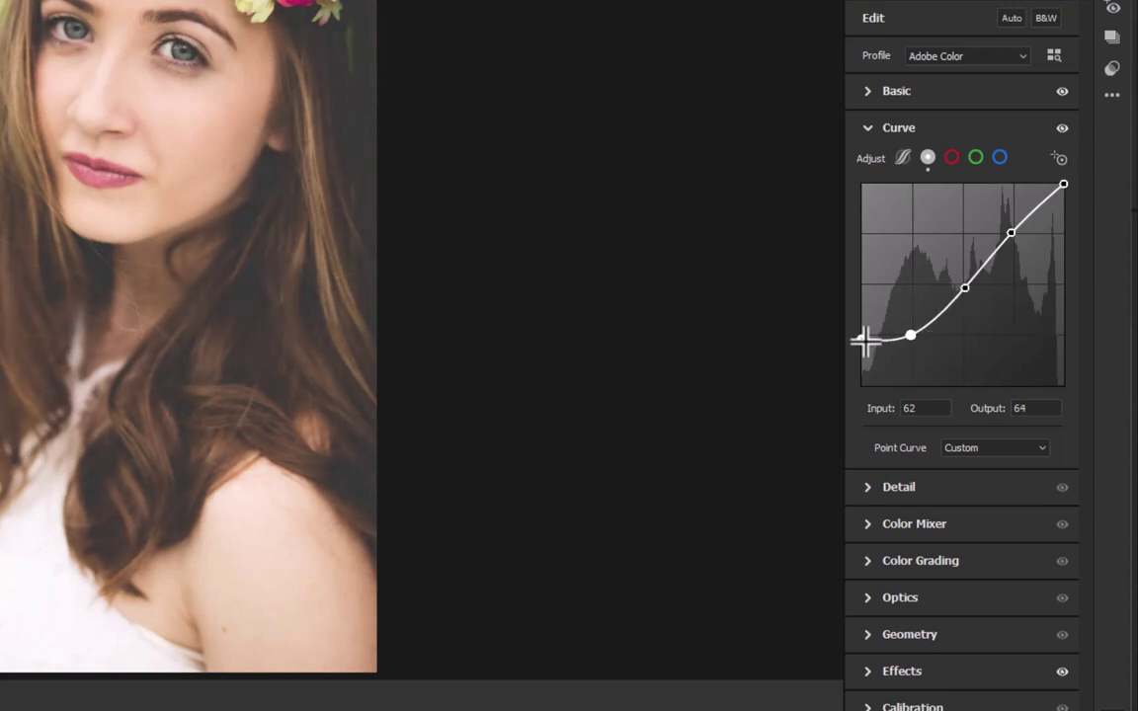
pyautogui.moveTo(862, 339)
pyautogui.mouseDown()
pyautogui.moveTo(864, 385)
pyautogui.moveTo(864, 337)
pyautogui.mouseUp()
pyautogui.click(1000, 158)
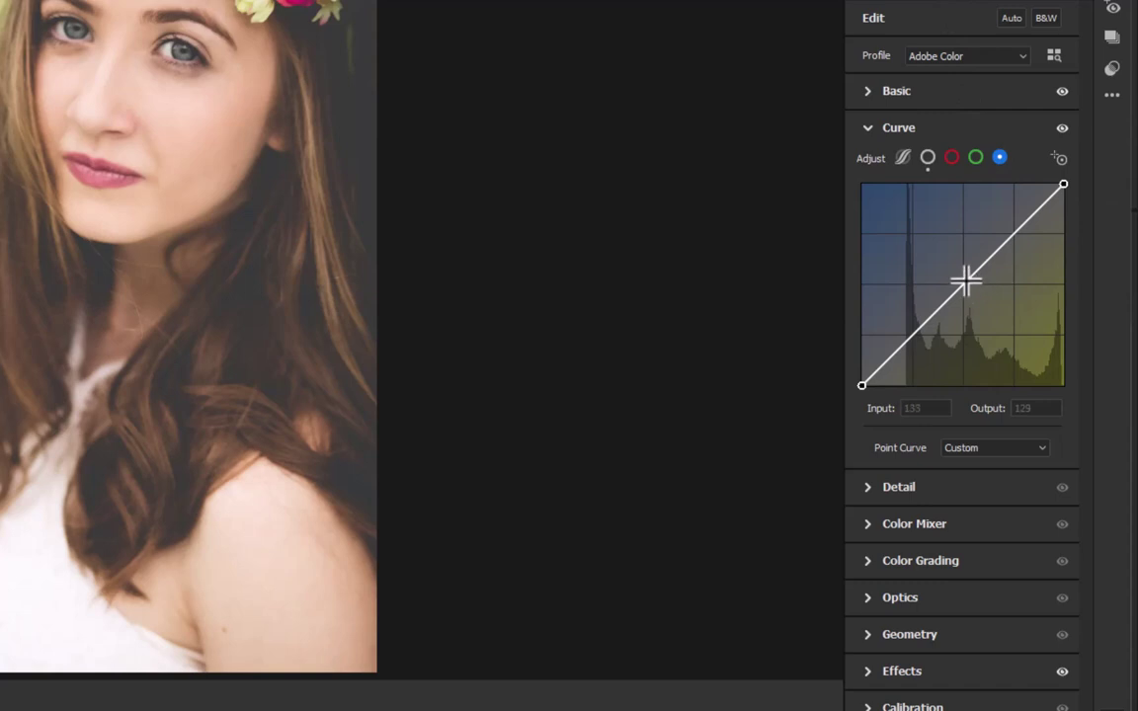
pyautogui.moveTo(863, 384)
pyautogui.mouseDown()
pyautogui.moveTo(861, 354)
pyautogui.moveTo(862, 367)
pyautogui.mouseUp()
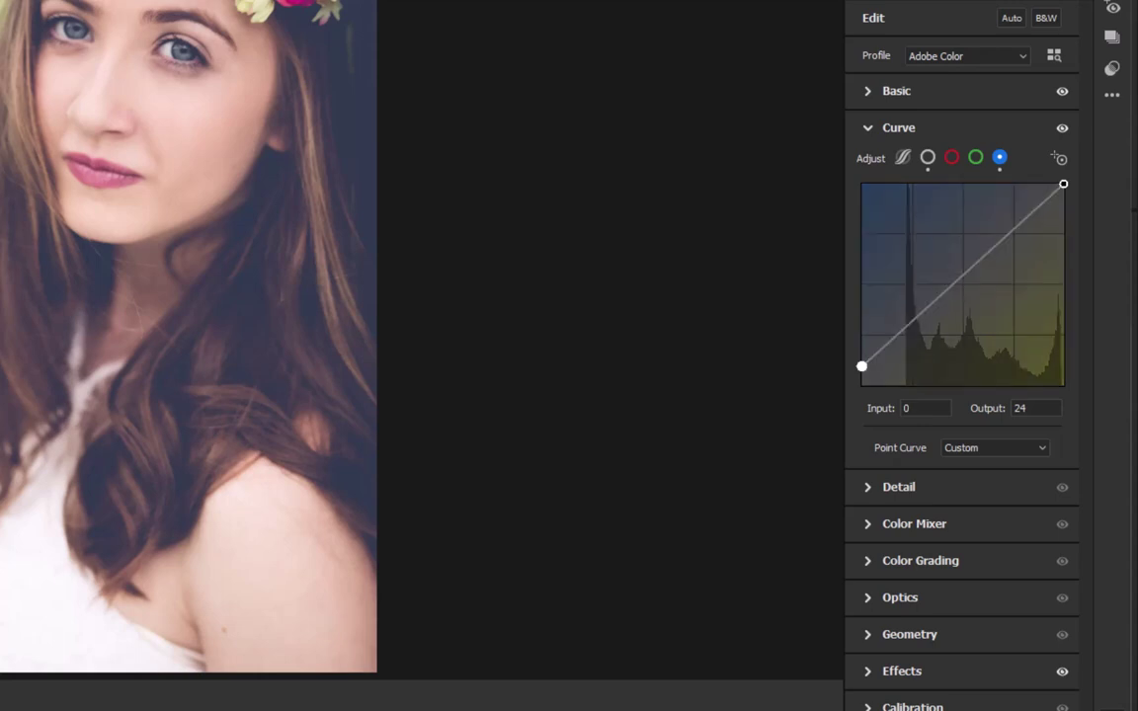
# Start Save Settings with Exposure unticked, cancel without saving, and return to the Basic panel
pyautogui.click(1112, 95)
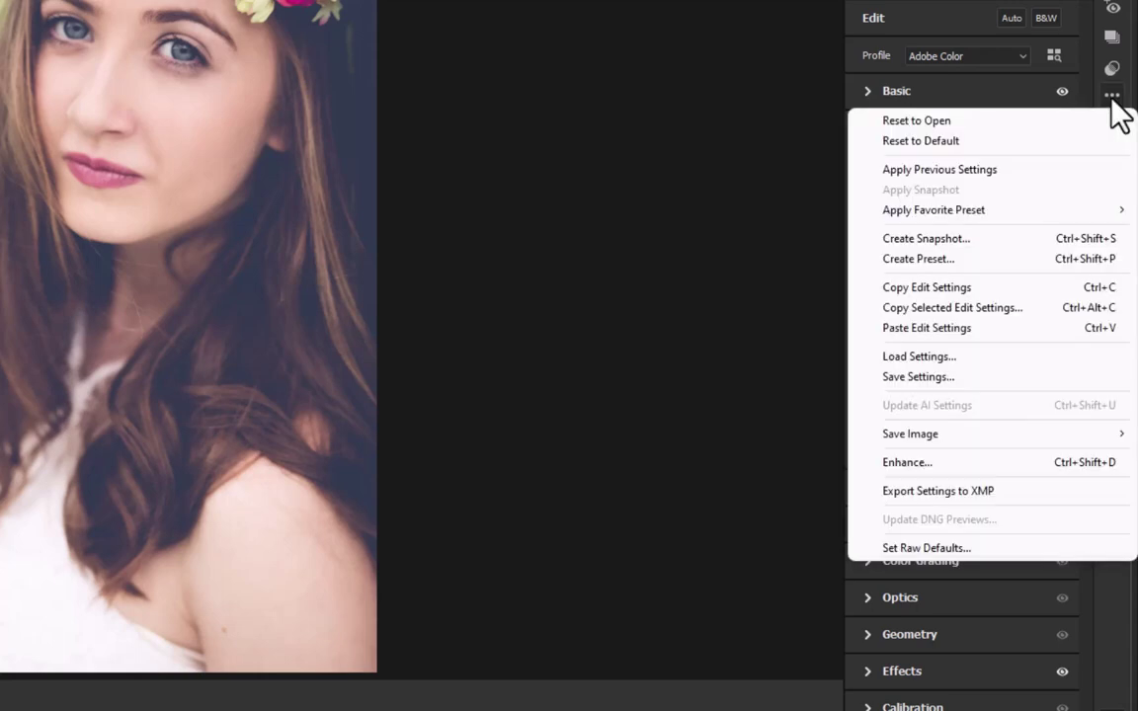
pyautogui.click(929, 379)
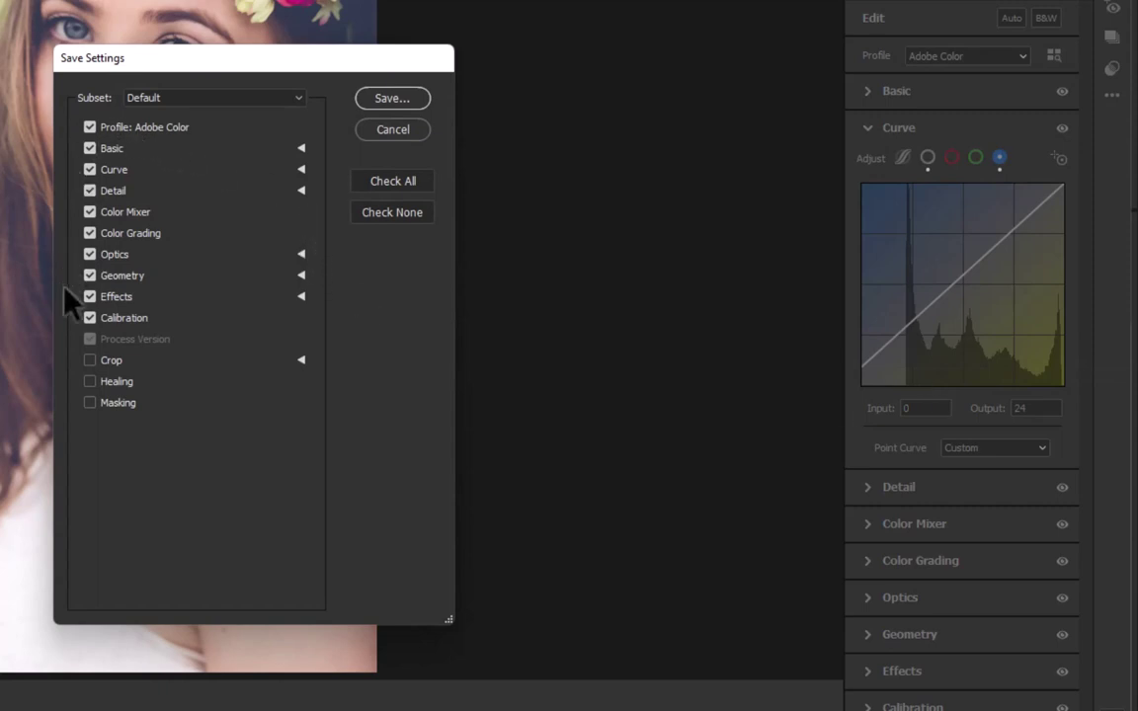
pyautogui.click(301, 148)
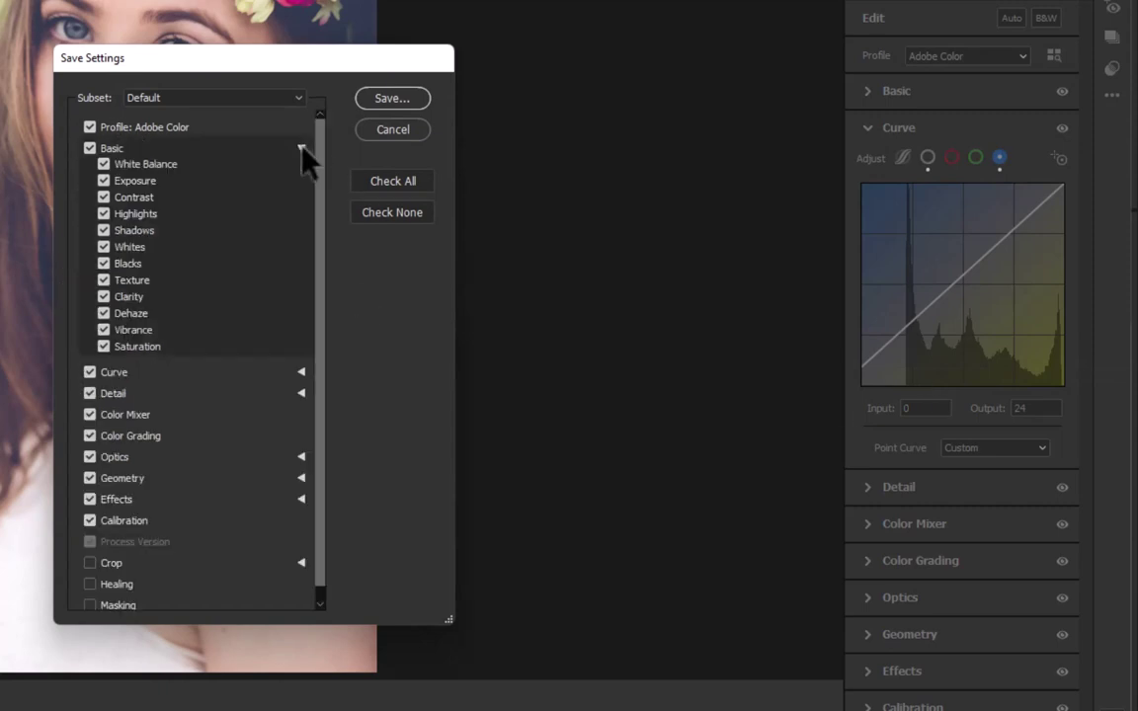
pyautogui.click(104, 182)
pyautogui.click(395, 132)
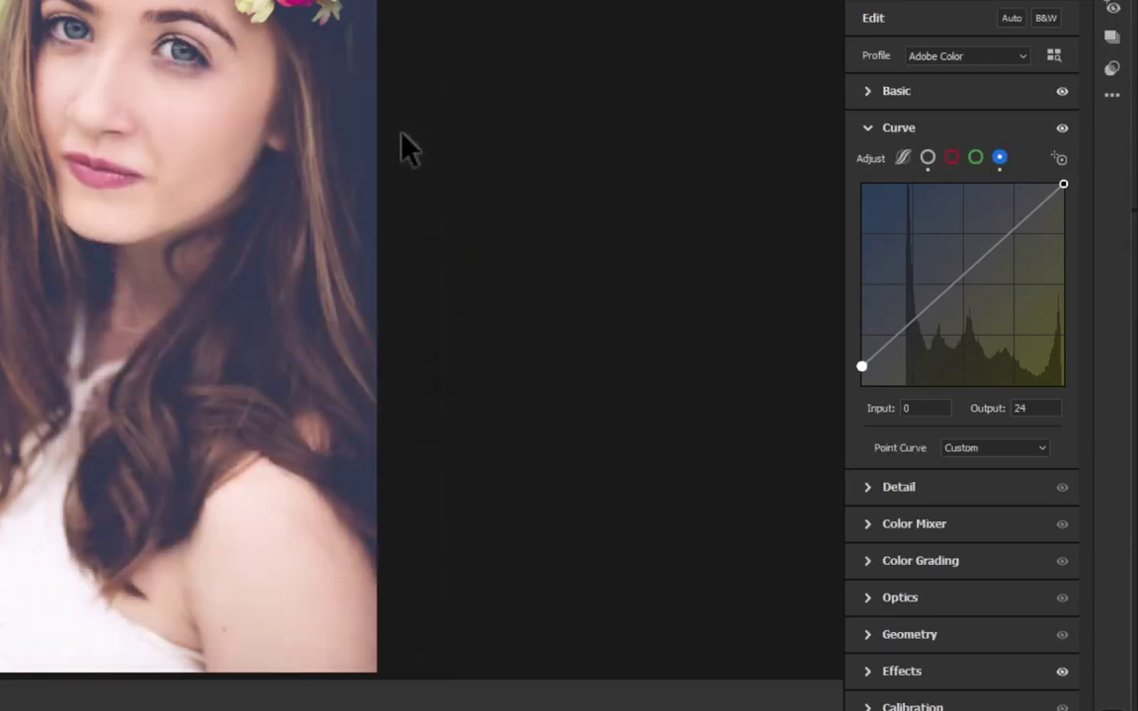
pyautogui.click(870, 92)
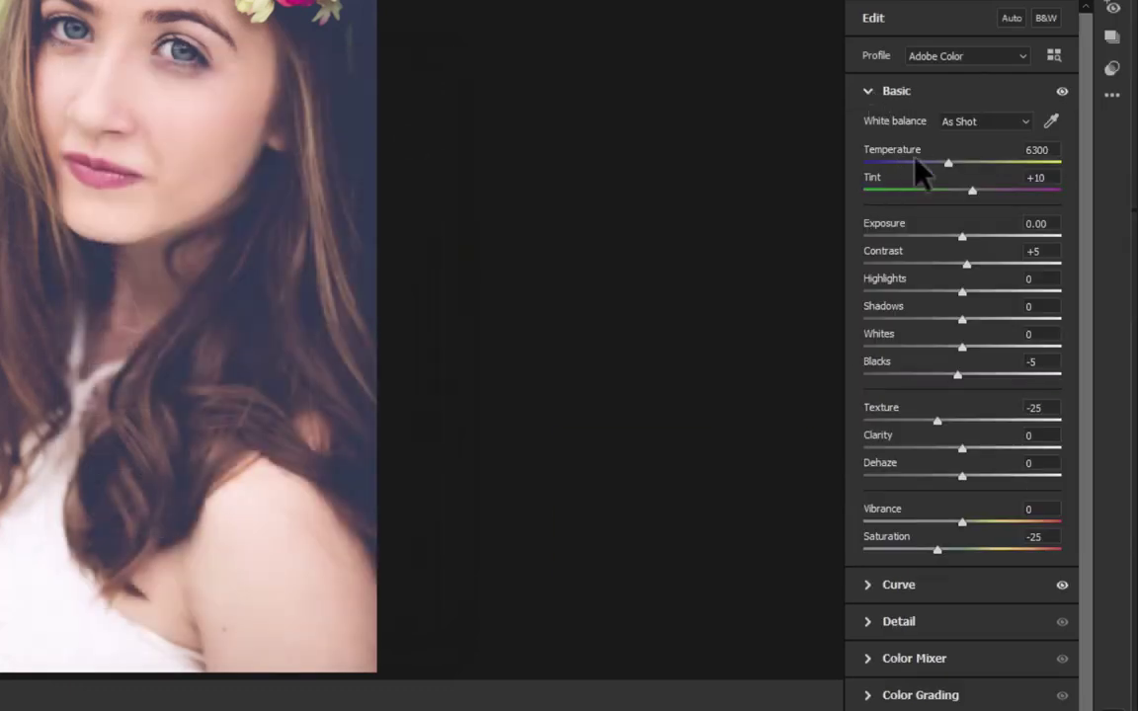
# Set Temperature to 5600 and save the edit settings as 'Boho 23 New'
pyautogui.click(1028, 151)
pyautogui.write('5600')
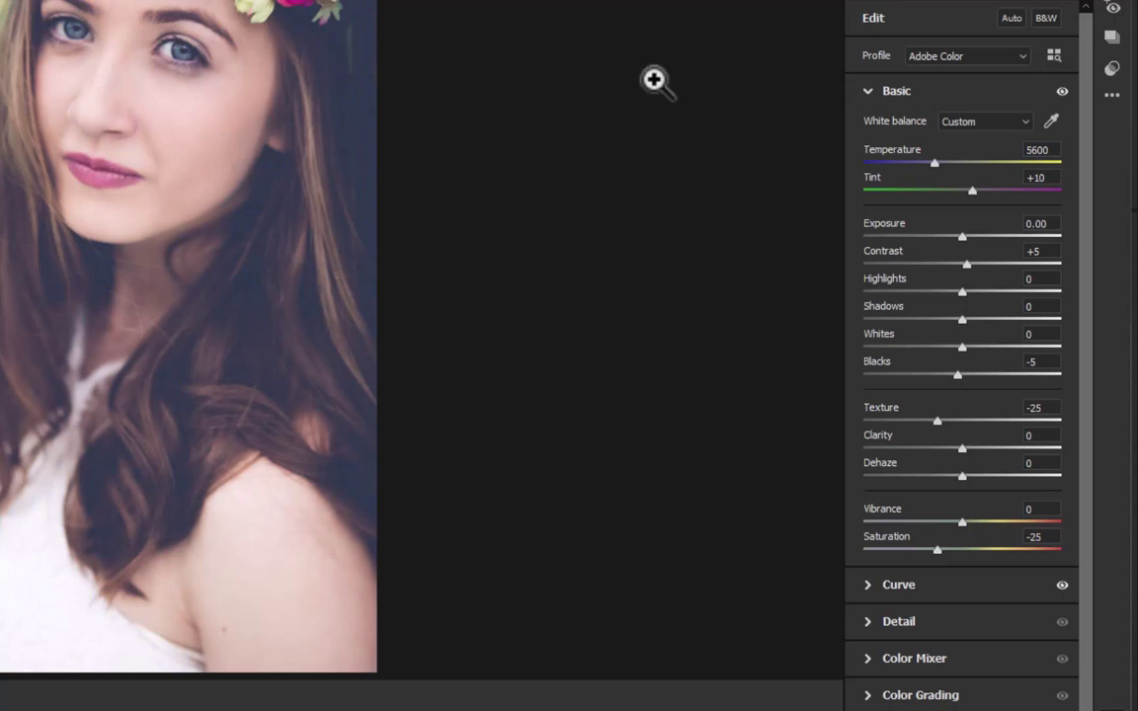
pyautogui.click(1113, 97)
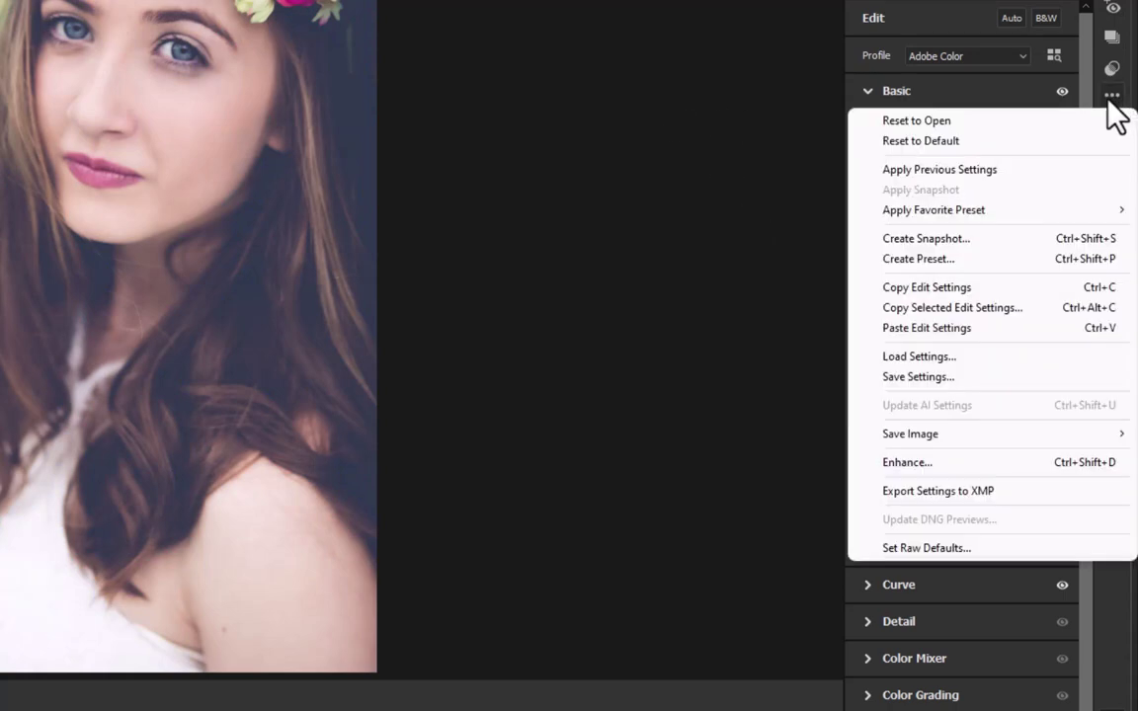
pyautogui.click(927, 381)
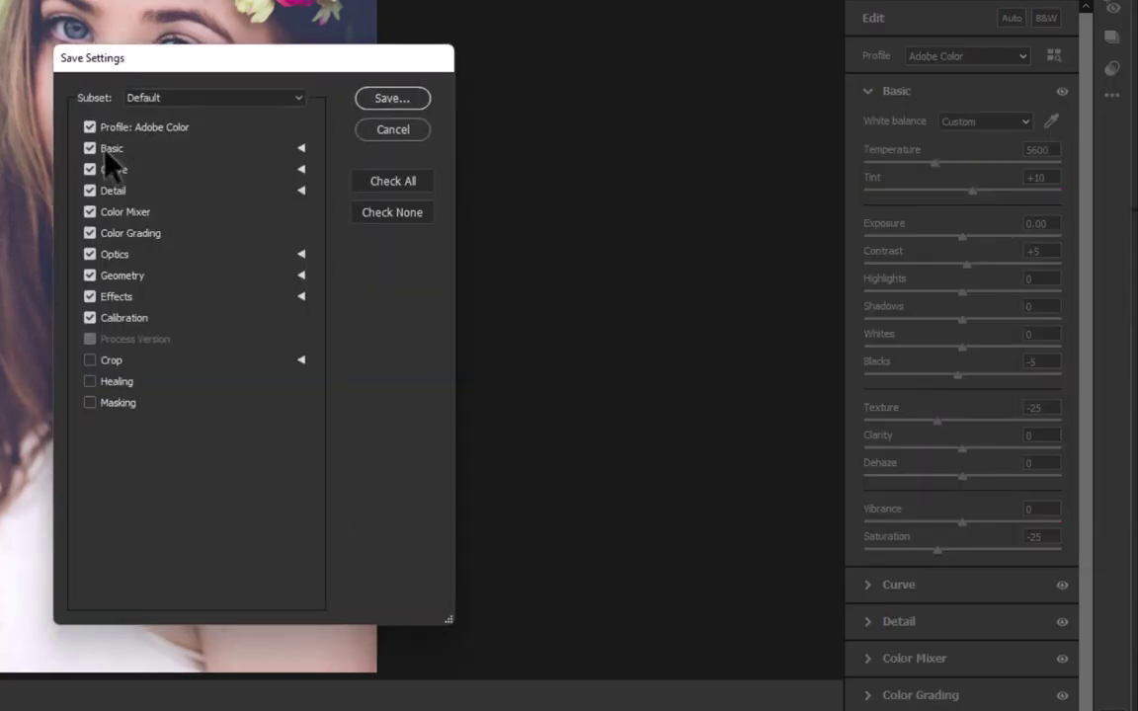
pyautogui.click(301, 150)
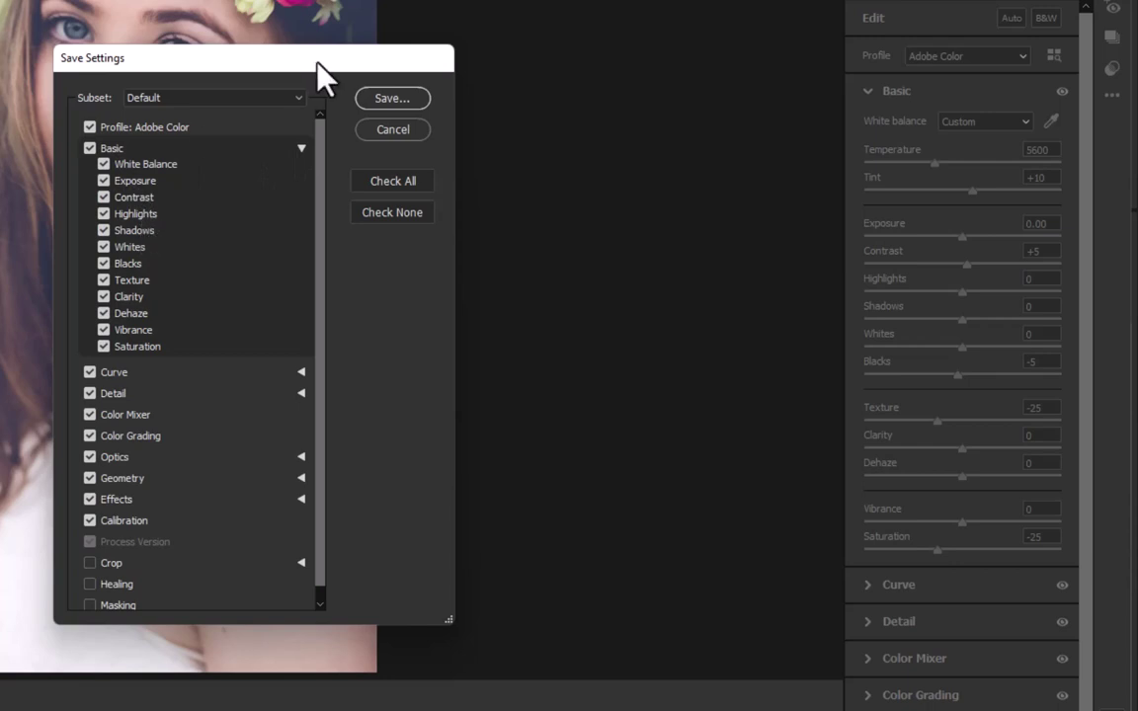
pyautogui.click(385, 99)
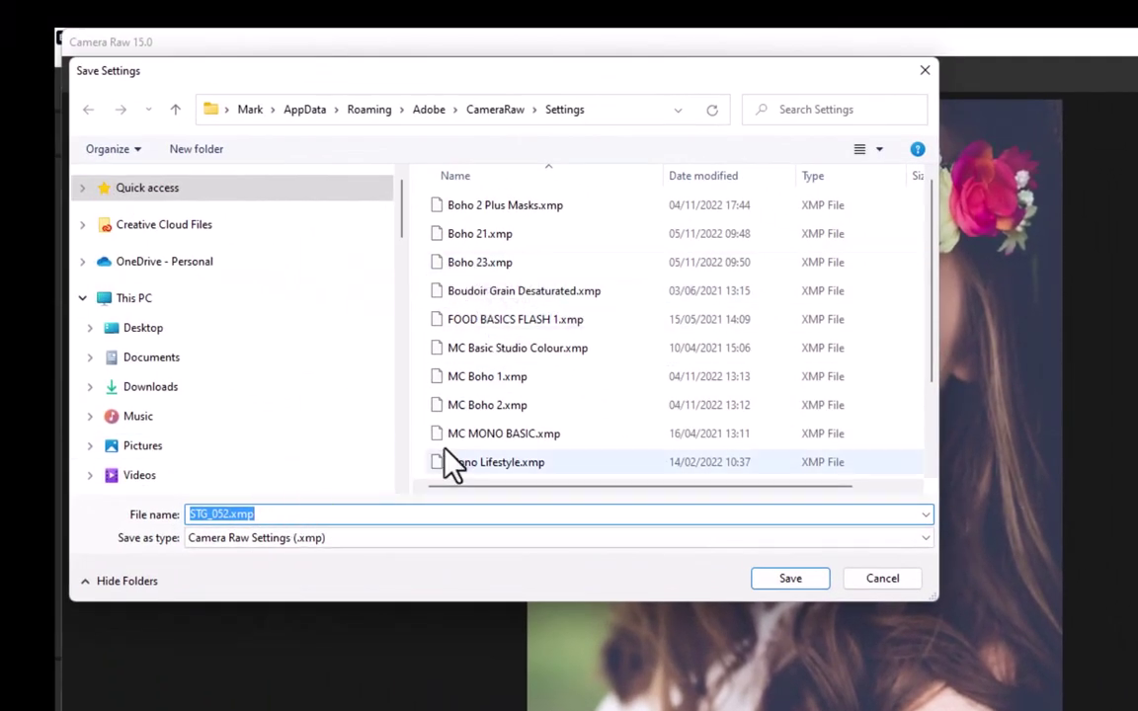
pyautogui.write('B')
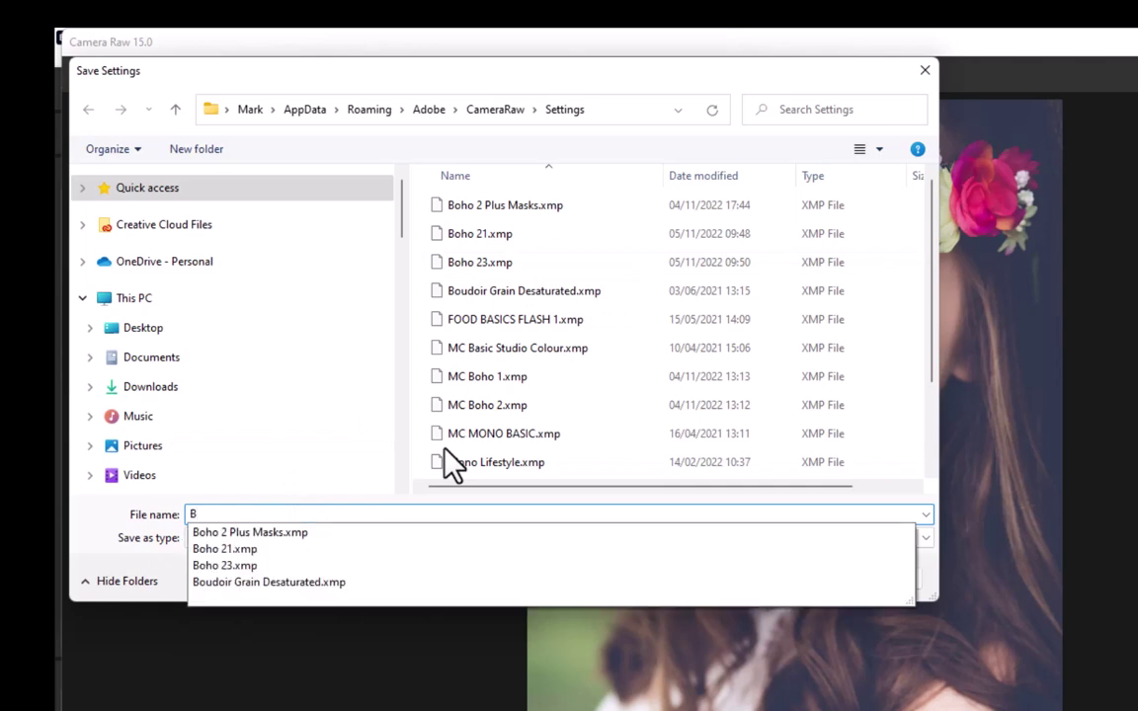
pyautogui.write('oho 2')
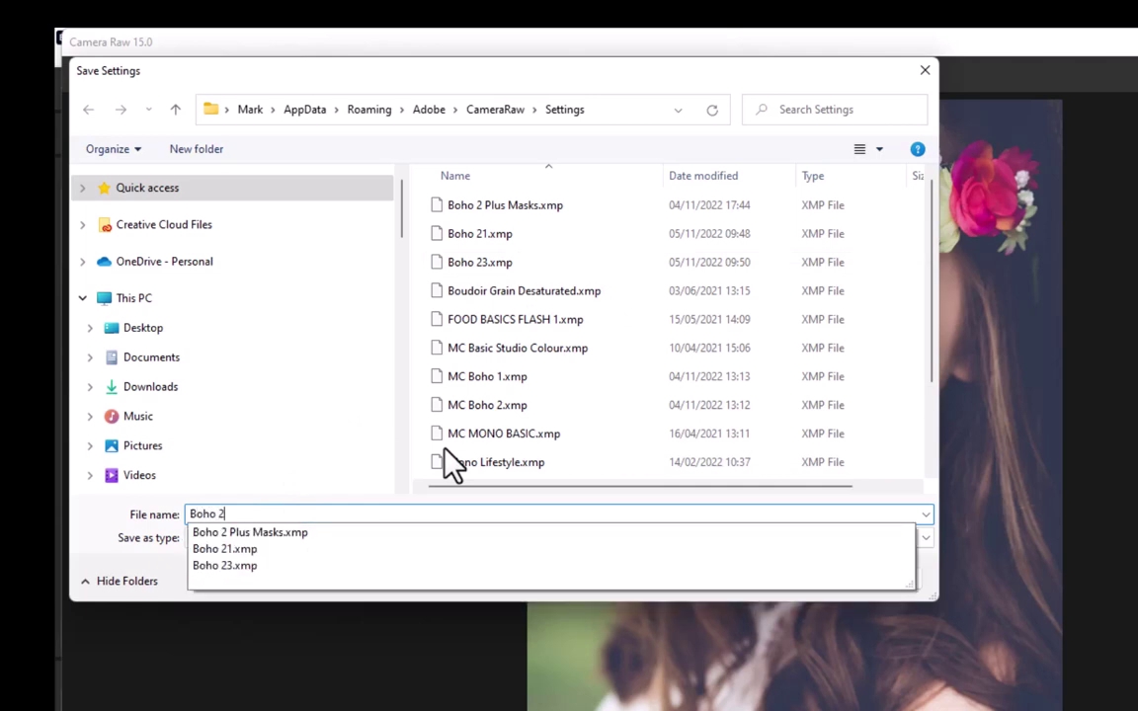
pyautogui.write('3 New')
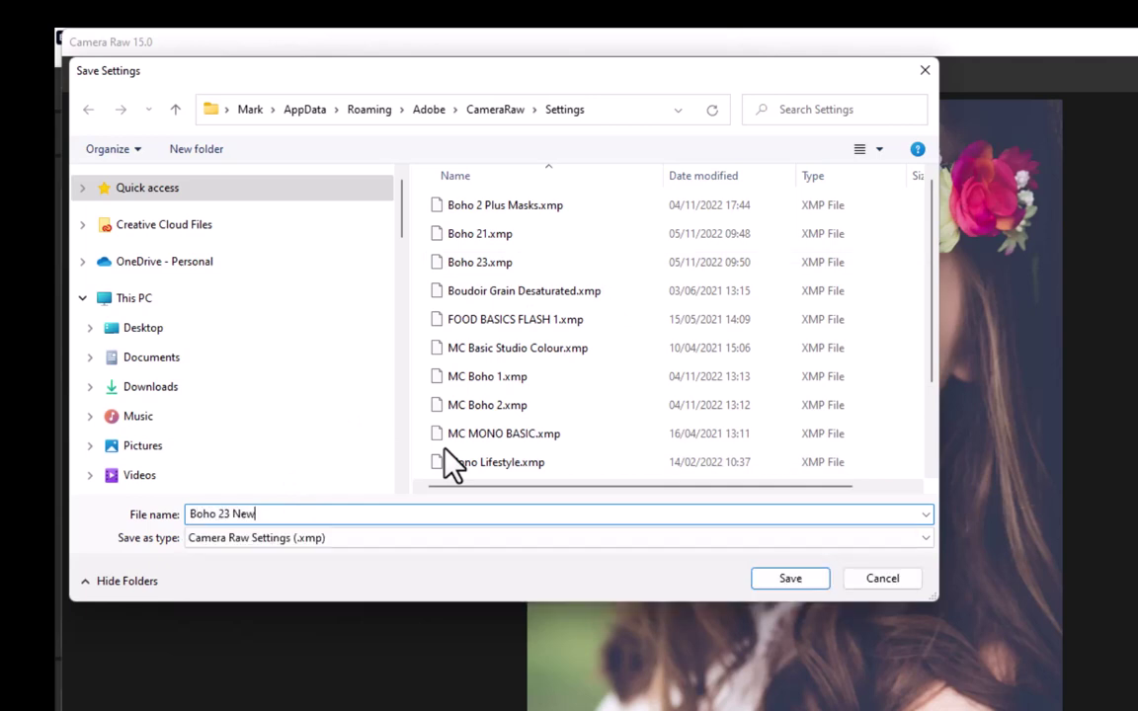
# Save 'Boho 23 New', then create four Person 1 masks: face skin, body skin, iris and pupil, hair
pyautogui.click(803, 581)
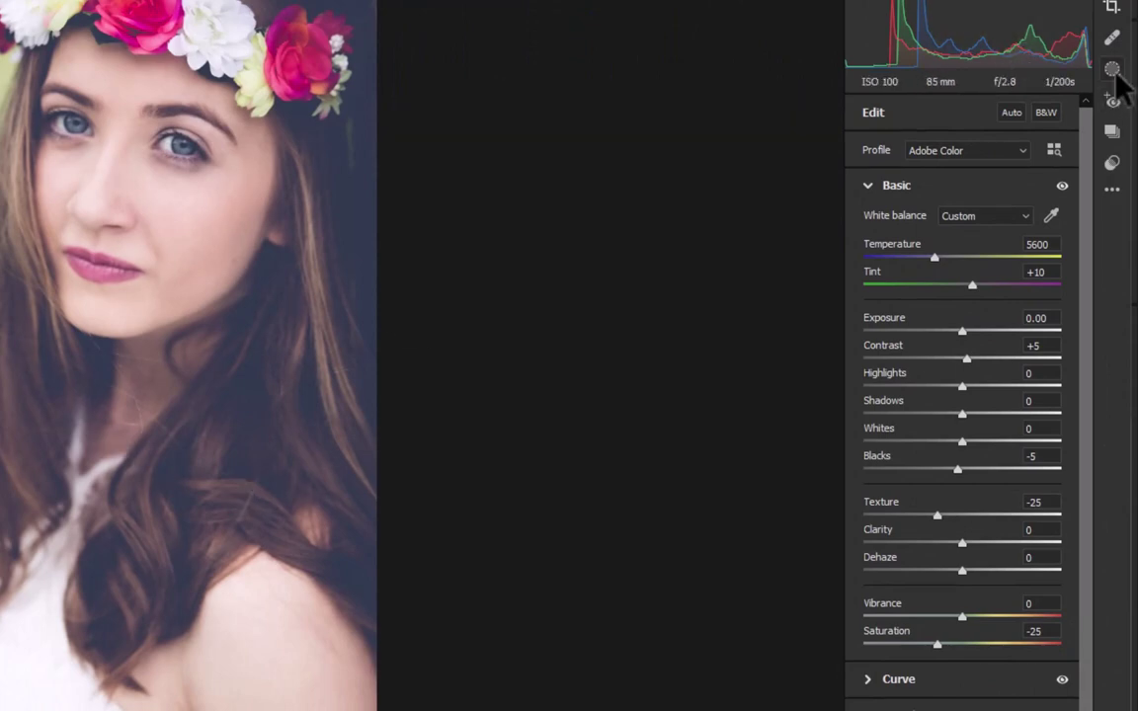
pyautogui.click(1113, 74)
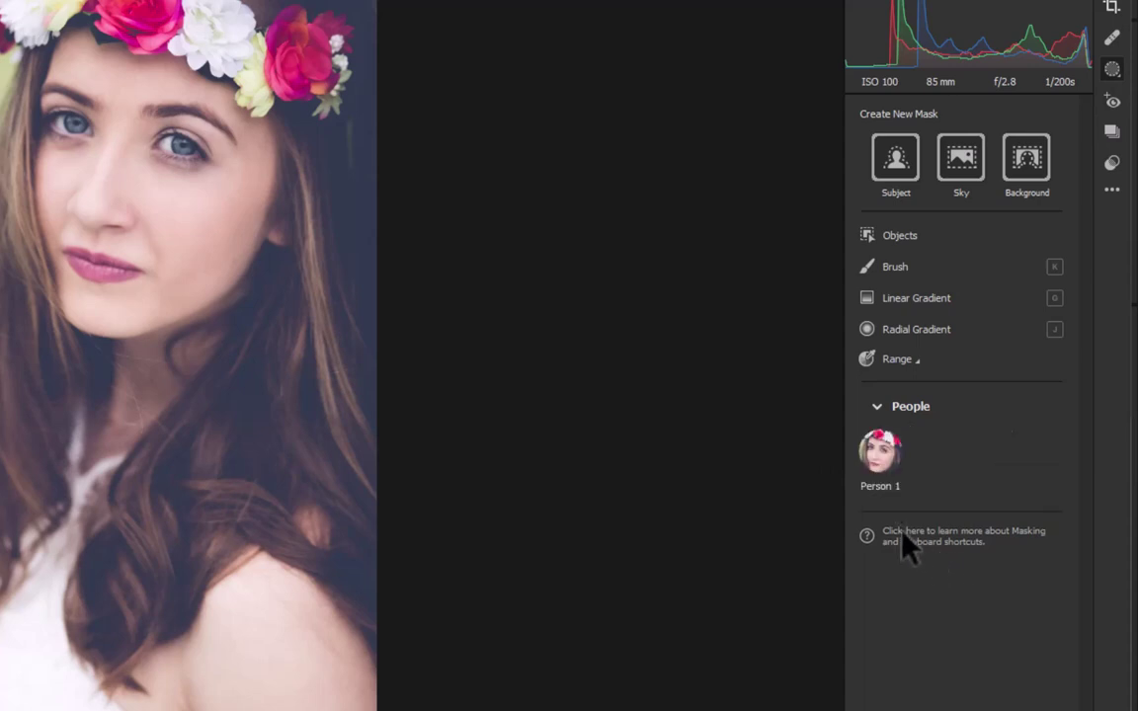
pyautogui.click(878, 464)
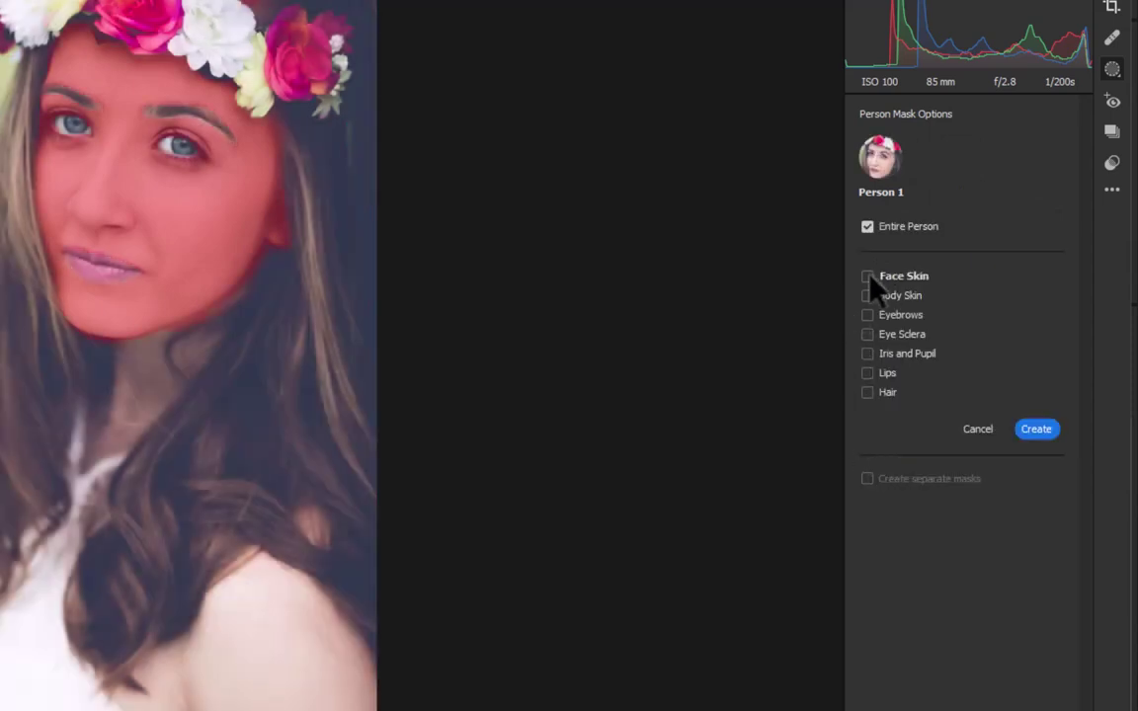
pyautogui.click(867, 276)
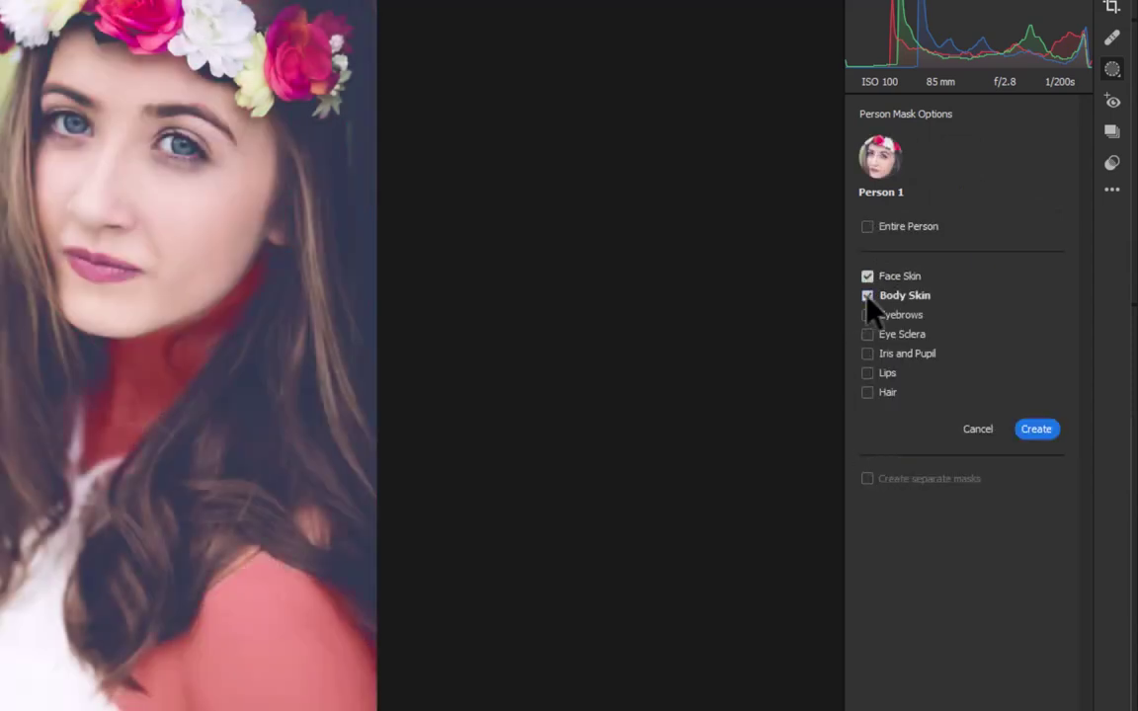
pyautogui.click(868, 356)
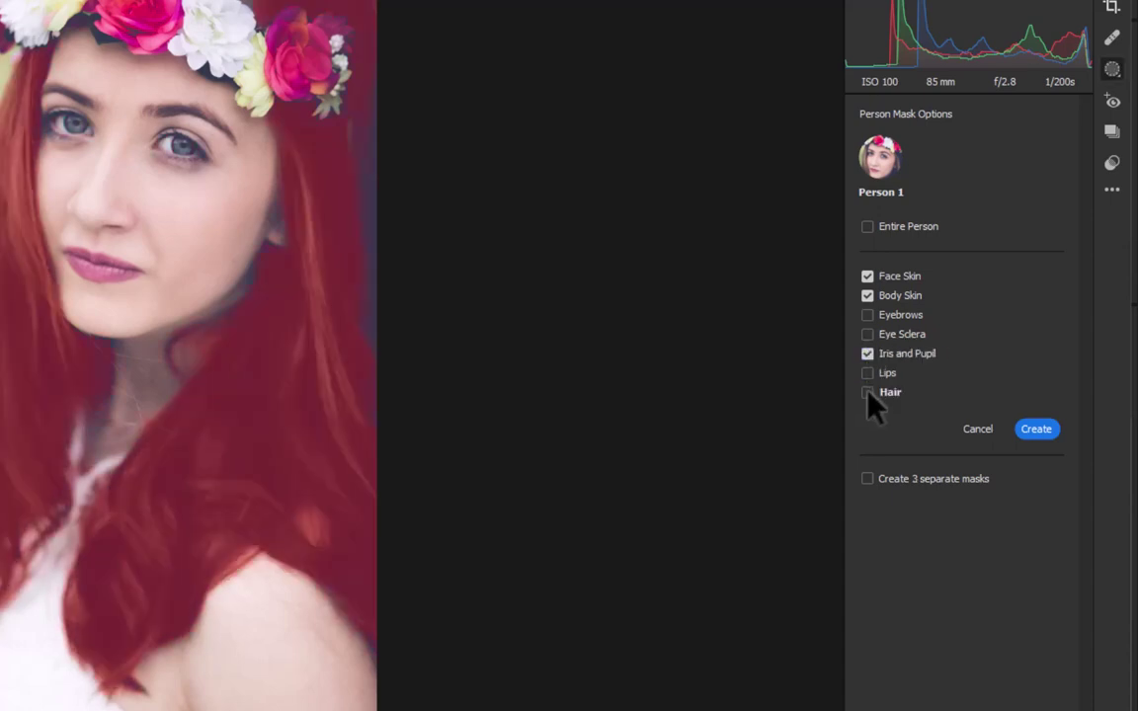
pyautogui.click(869, 393)
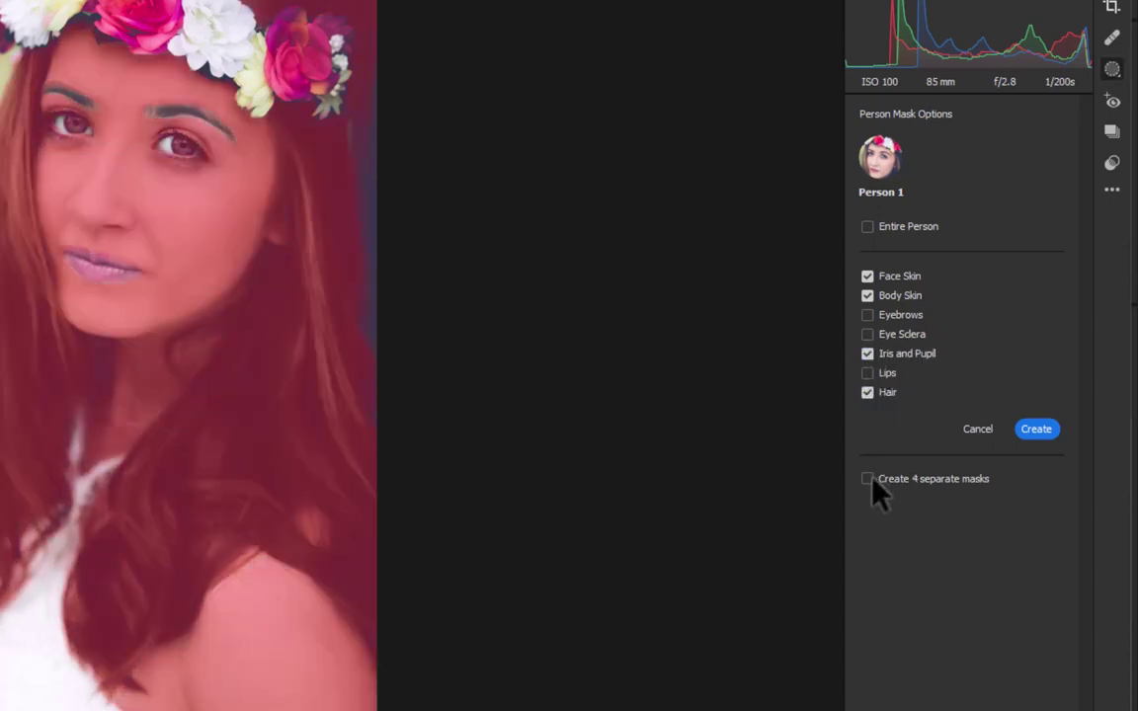
pyautogui.click(1037, 431)
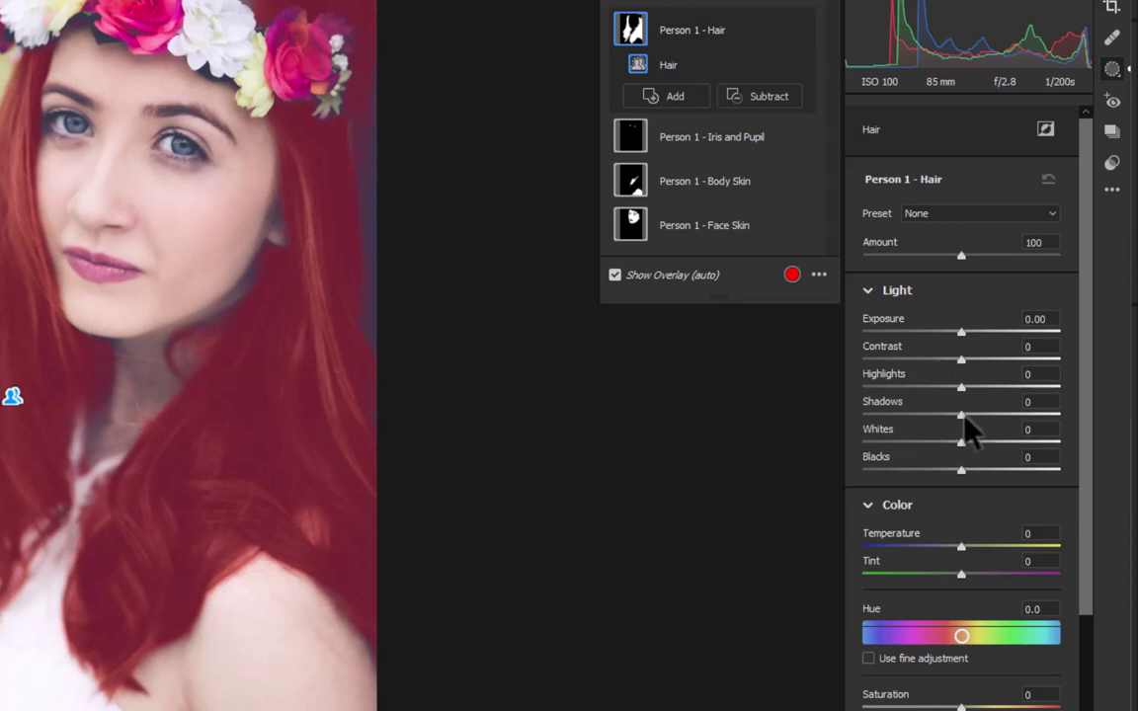
# Raise Shadows in the Hair mask; give Iris and Pupil Exposure +0.35, Texture +7, Saturation +5
pyautogui.moveTo(964, 416); pyautogui.dragTo(988, 407)
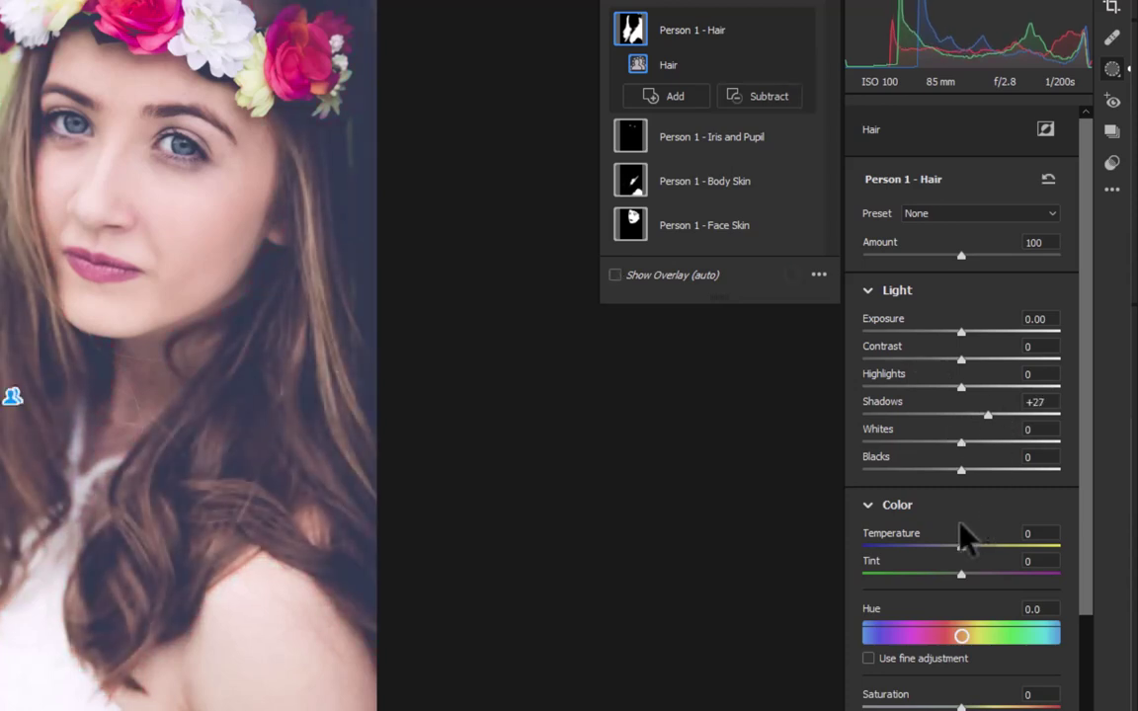
pyautogui.scroll(-5, 949, 598)
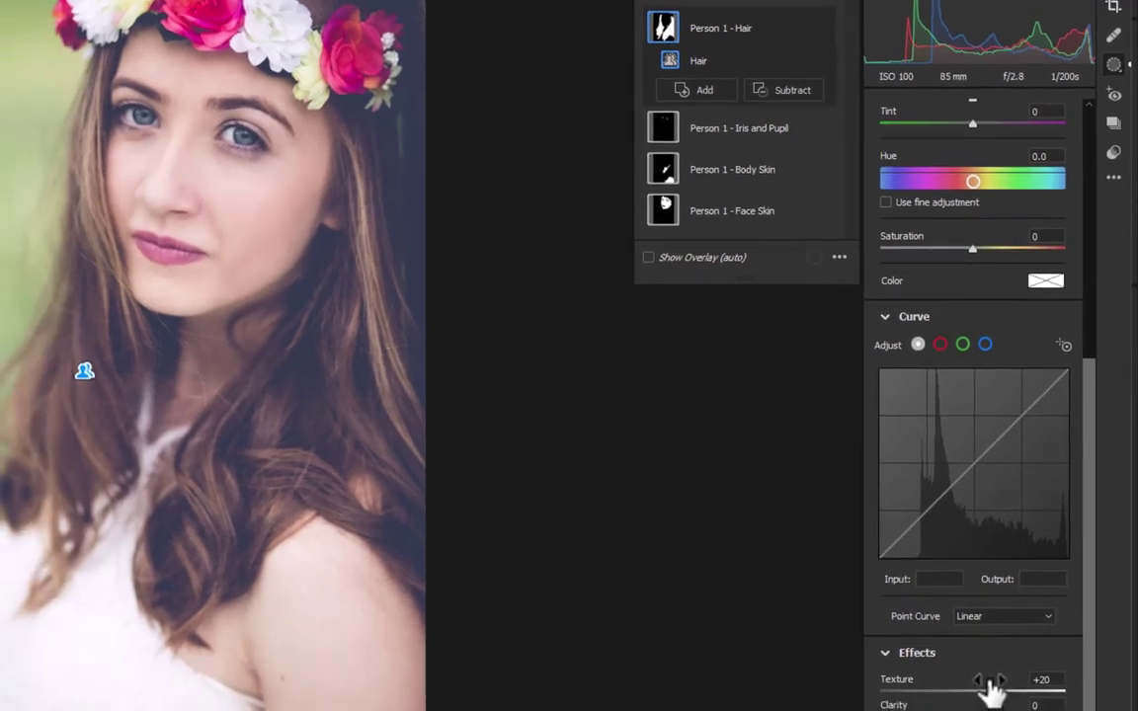
pyautogui.click(670, 134)
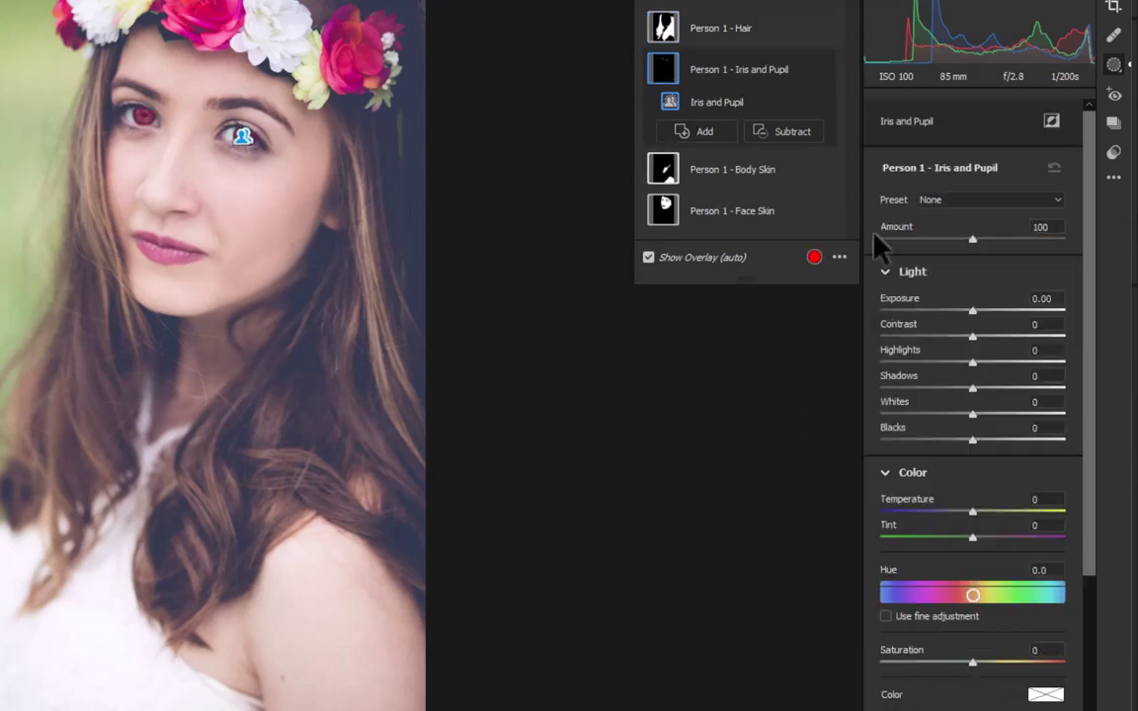
pyautogui.moveTo(973, 310); pyautogui.dragTo(984, 309)
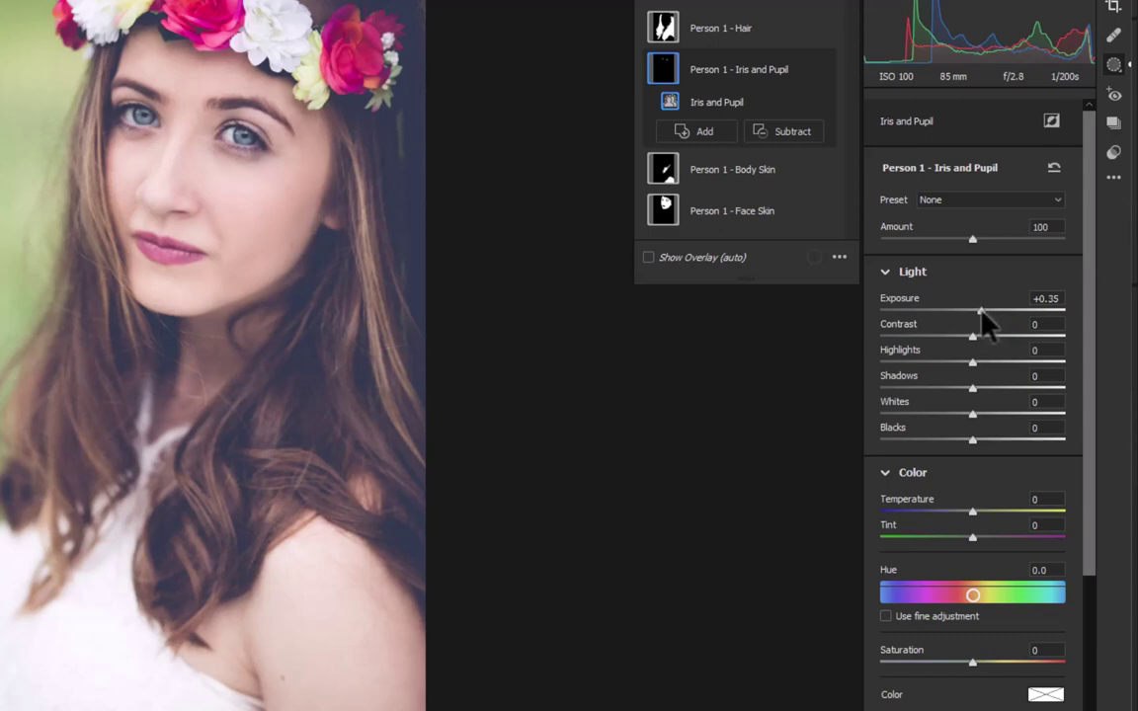
pyautogui.scroll(-5, 1006, 382)
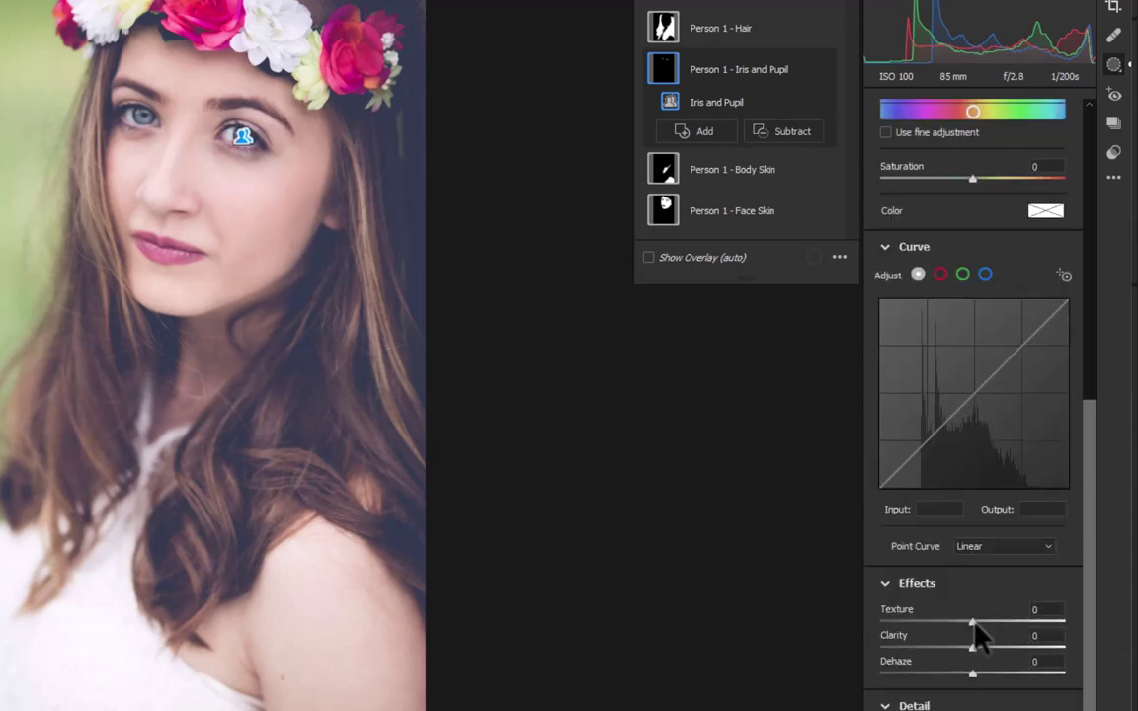
pyautogui.moveTo(973, 621); pyautogui.dragTo(977, 621)
pyautogui.scroll(5, 940, 362)
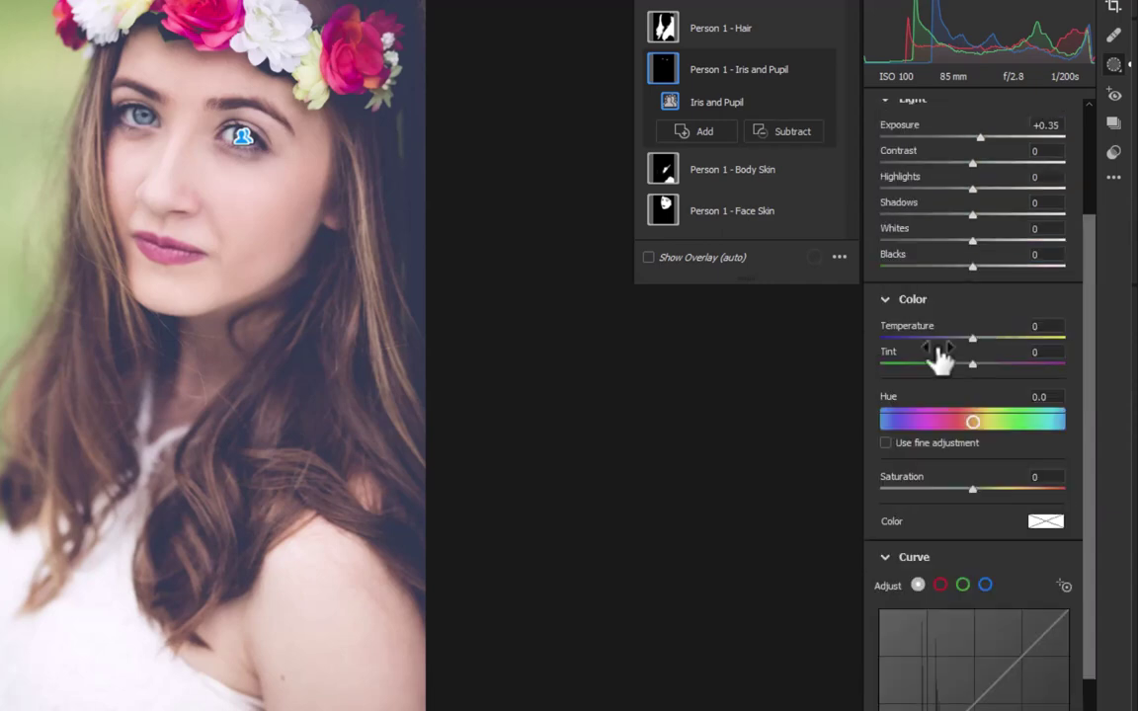
pyautogui.moveTo(970, 491); pyautogui.dragTo(974, 492)
# Drag Texture negative in the Body Skin mask to soften the body skin
pyautogui.click(664, 172)
pyautogui.scroll(-5, 935, 508)
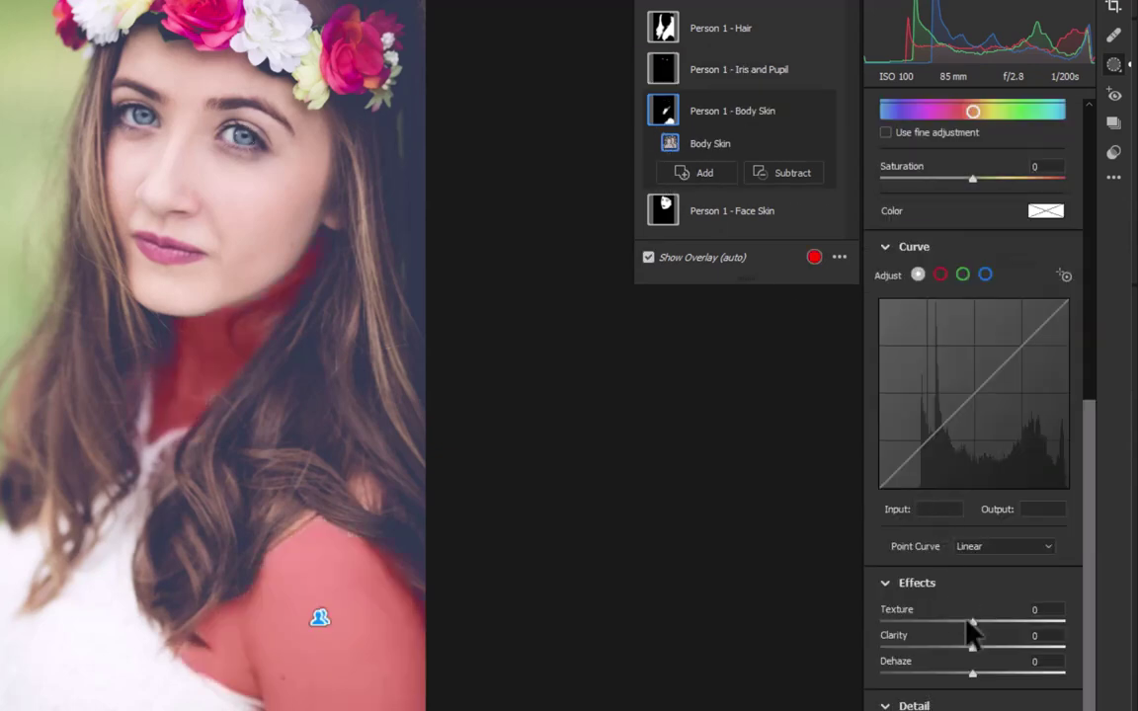
pyautogui.moveTo(973, 621); pyautogui.dragTo(925, 620)
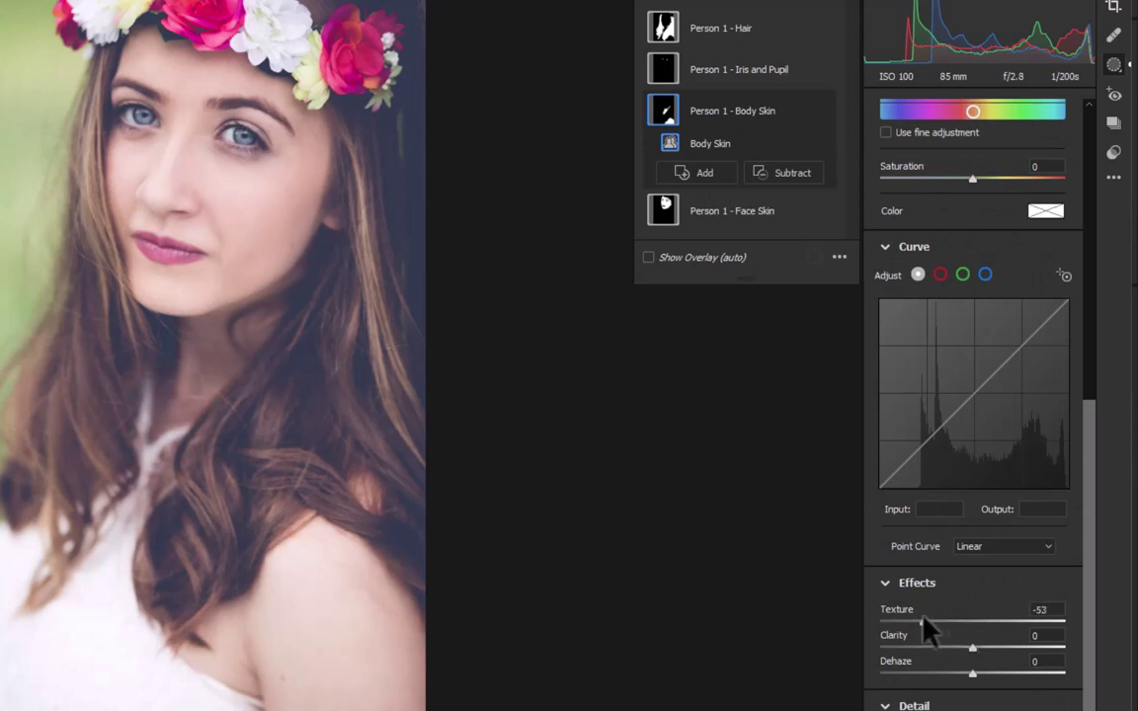
# Set Texture to -20 in the Face Skin mask
pyautogui.click(665, 212)
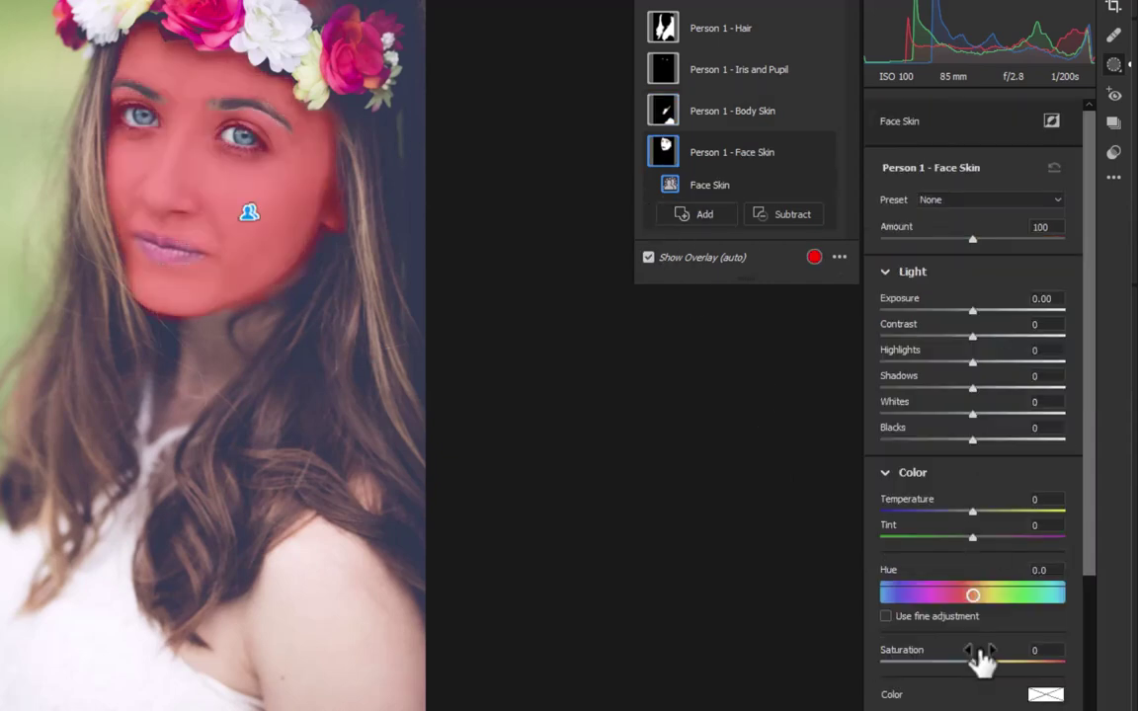
pyautogui.scroll(-5, 983, 652)
pyautogui.moveTo(973, 623); pyautogui.dragTo(951, 627)
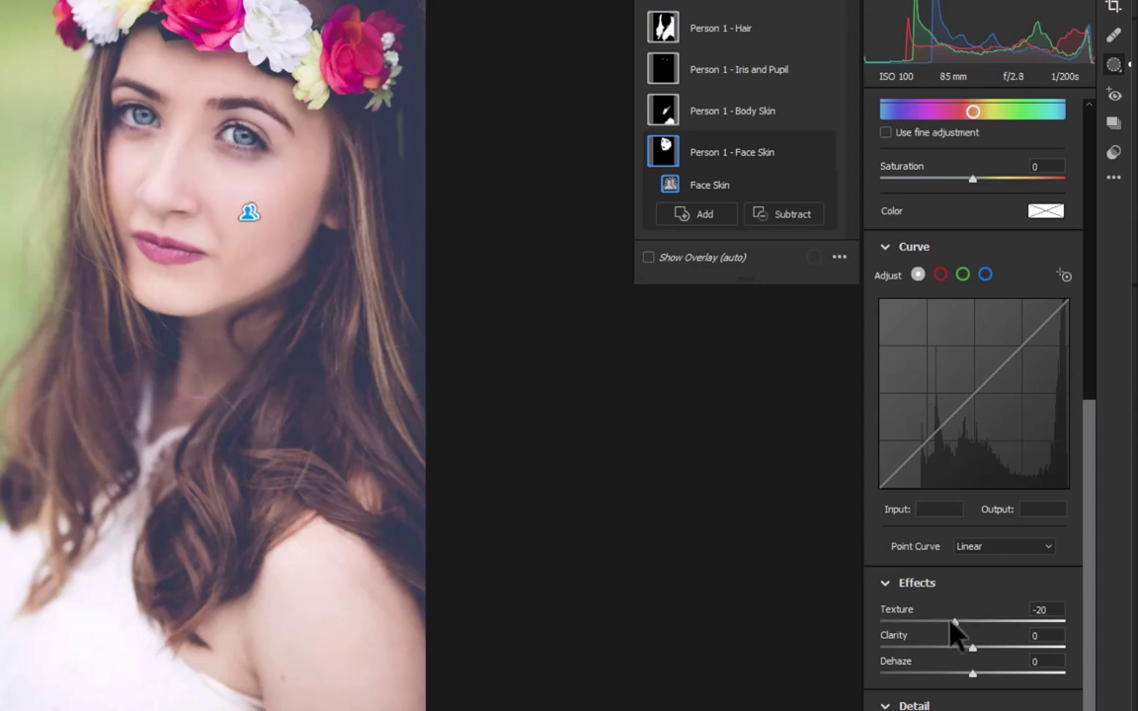
# Save the edit settings with Masking ticked as the preset file 'Boho 23 Masking'
pyautogui.click(1115, 178)
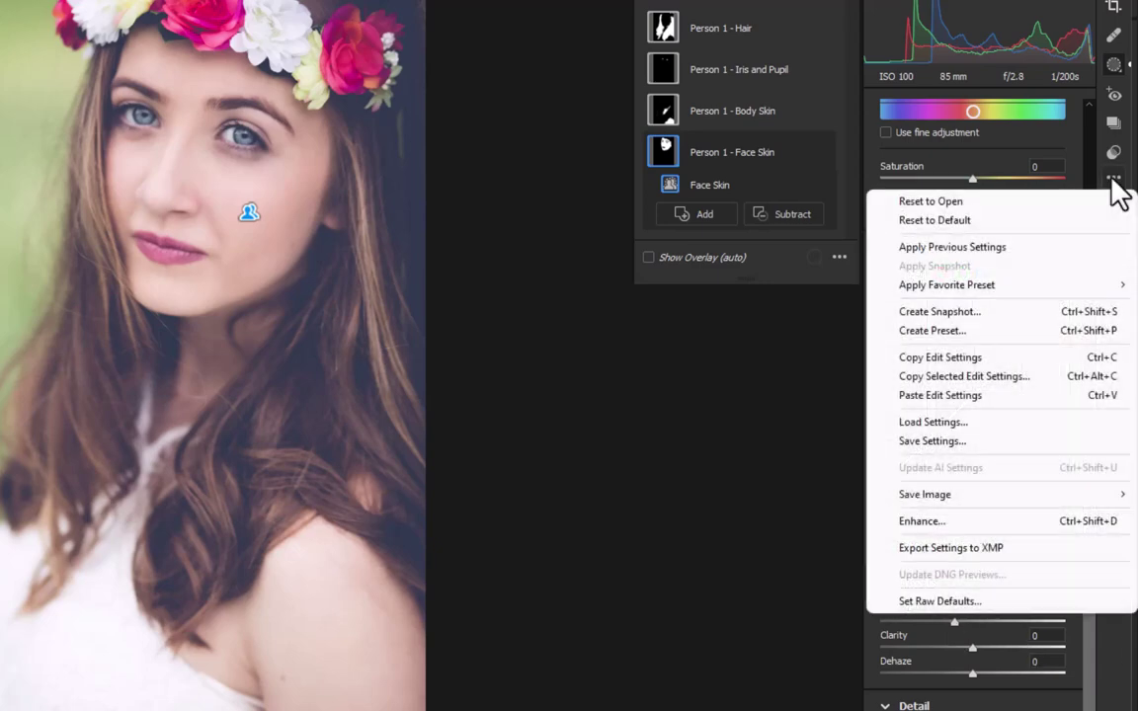
pyautogui.click(969, 442)
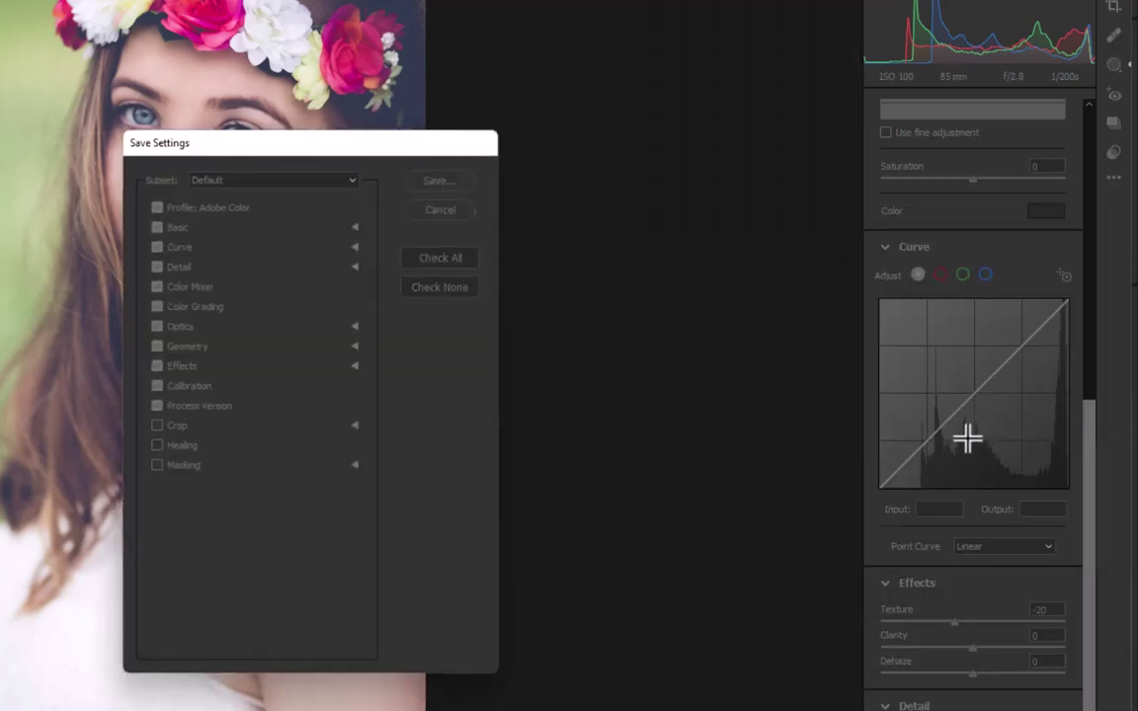
pyautogui.click(157, 465)
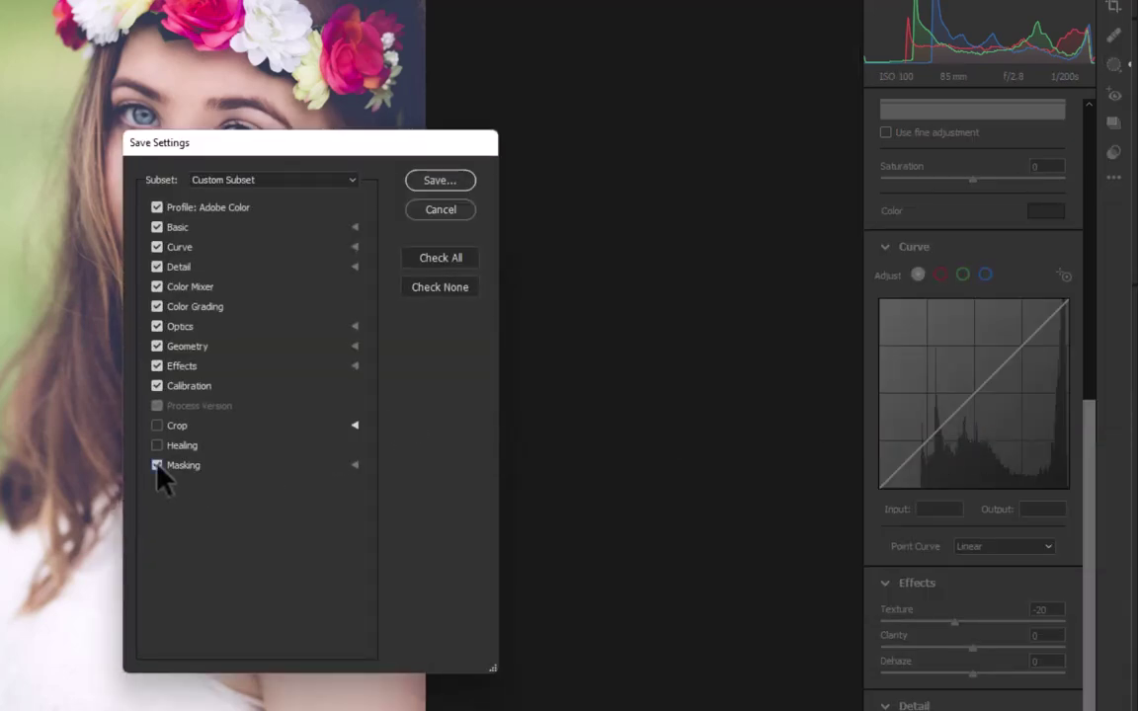
pyautogui.click(434, 181)
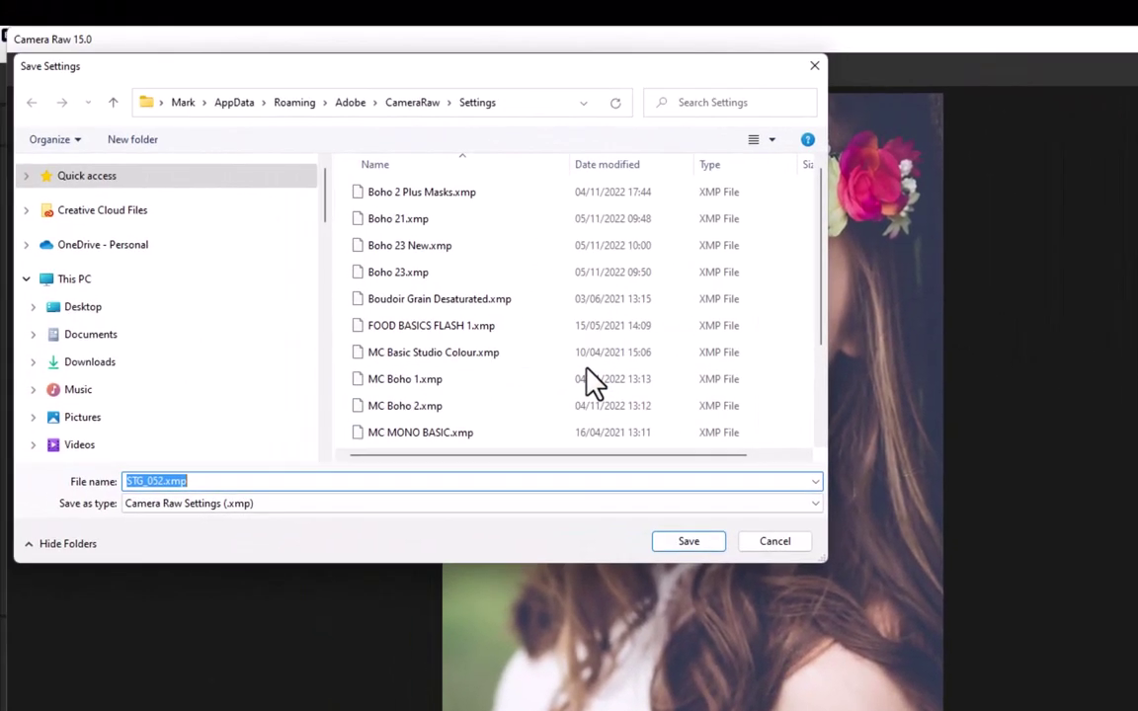
pyautogui.write('Boho ')
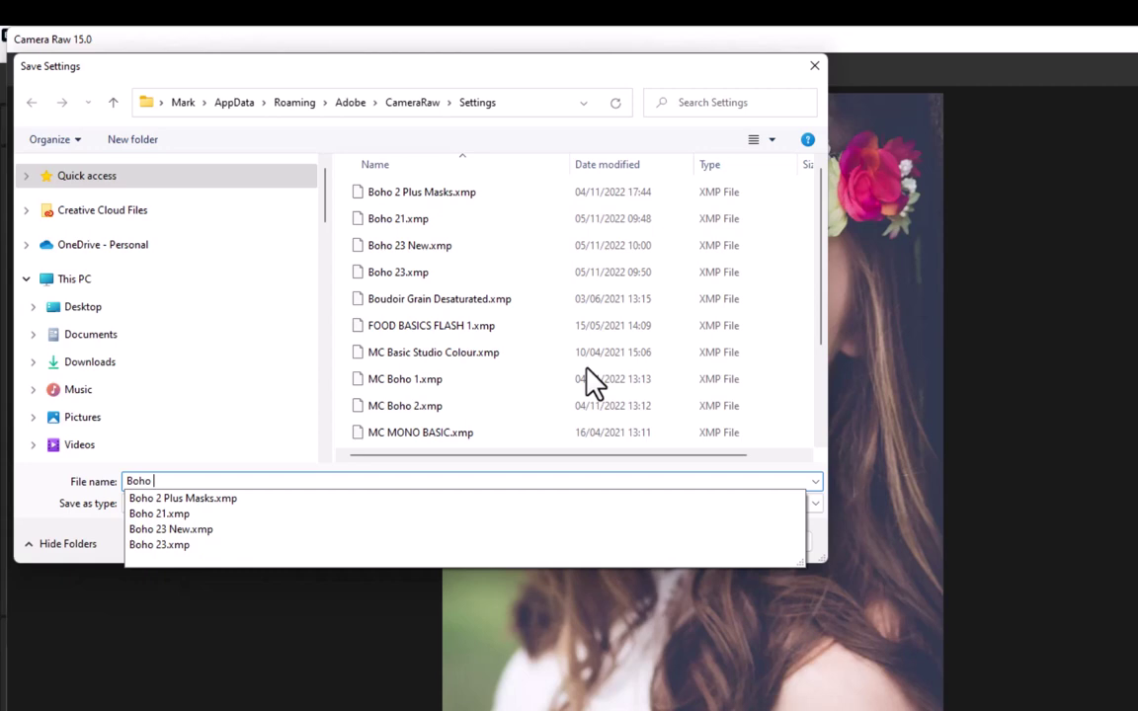
pyautogui.write('23 Masking')
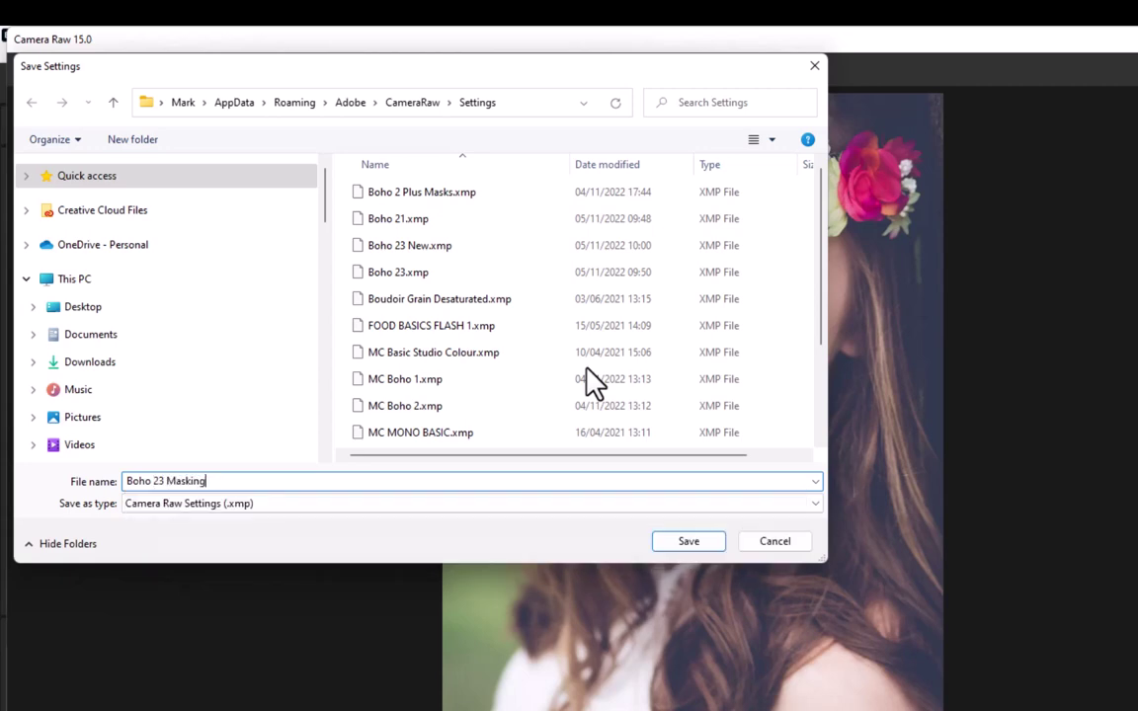
pyautogui.click(696, 545)
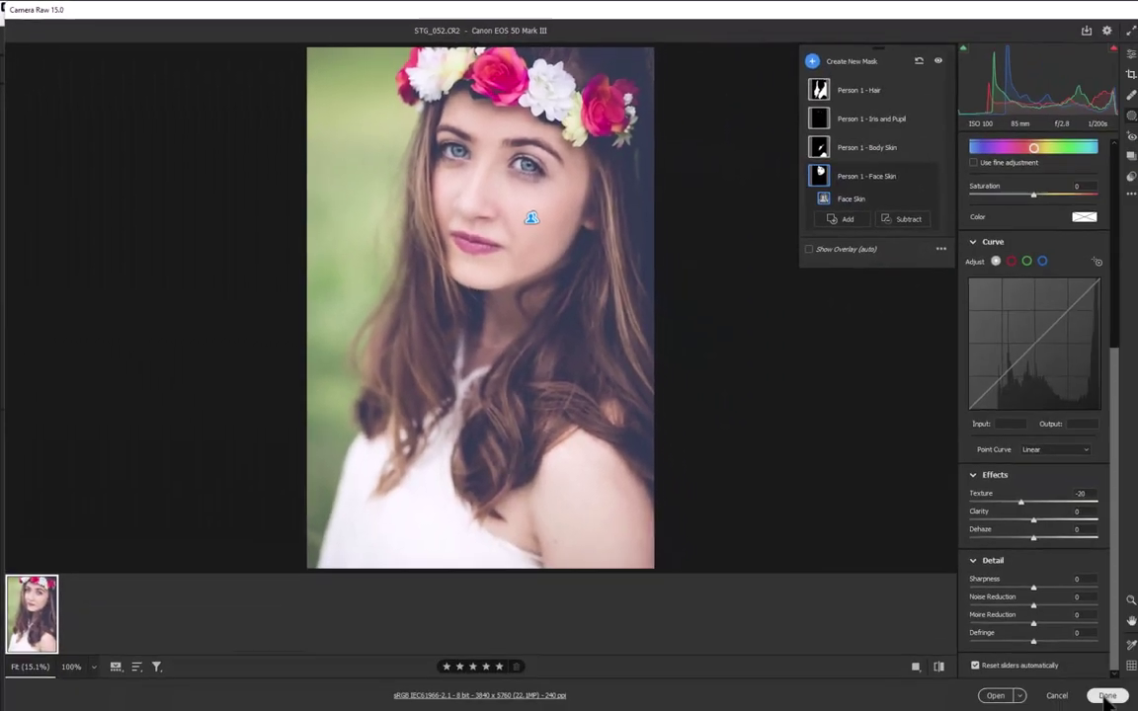
# Close Camera Raw with Done and select STG_055.CR2 in Bridge
pyautogui.click(1090, 695)
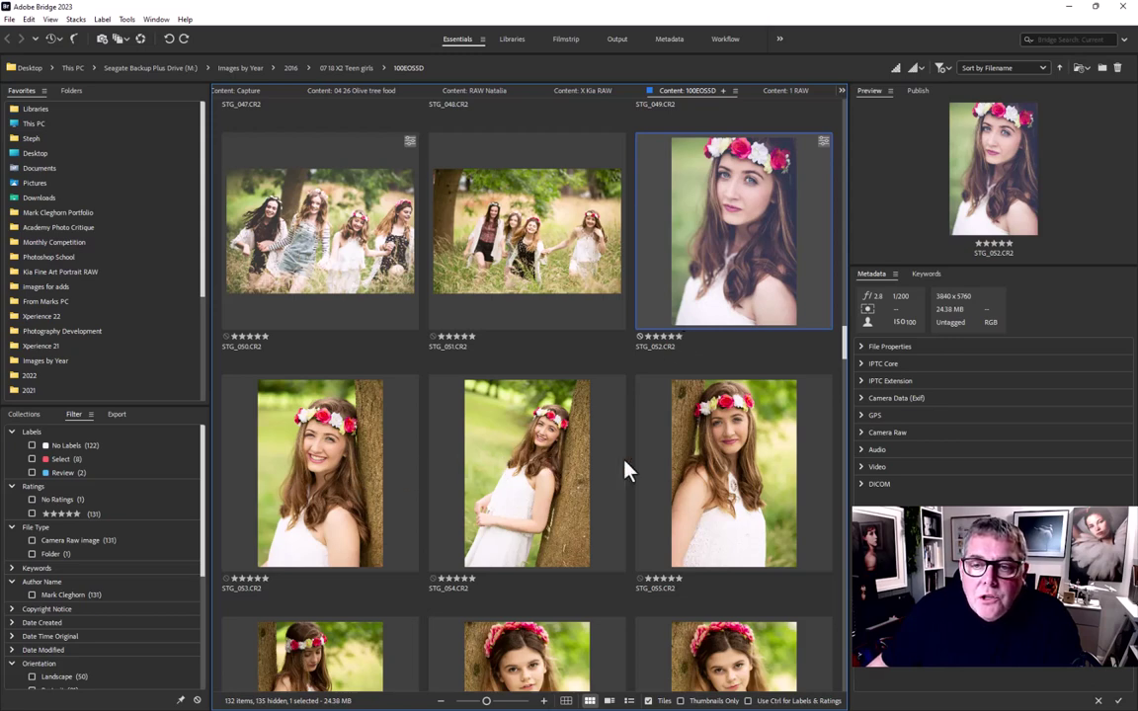
pyautogui.click(717, 479)
pyautogui.scroll(-2, 717, 479)
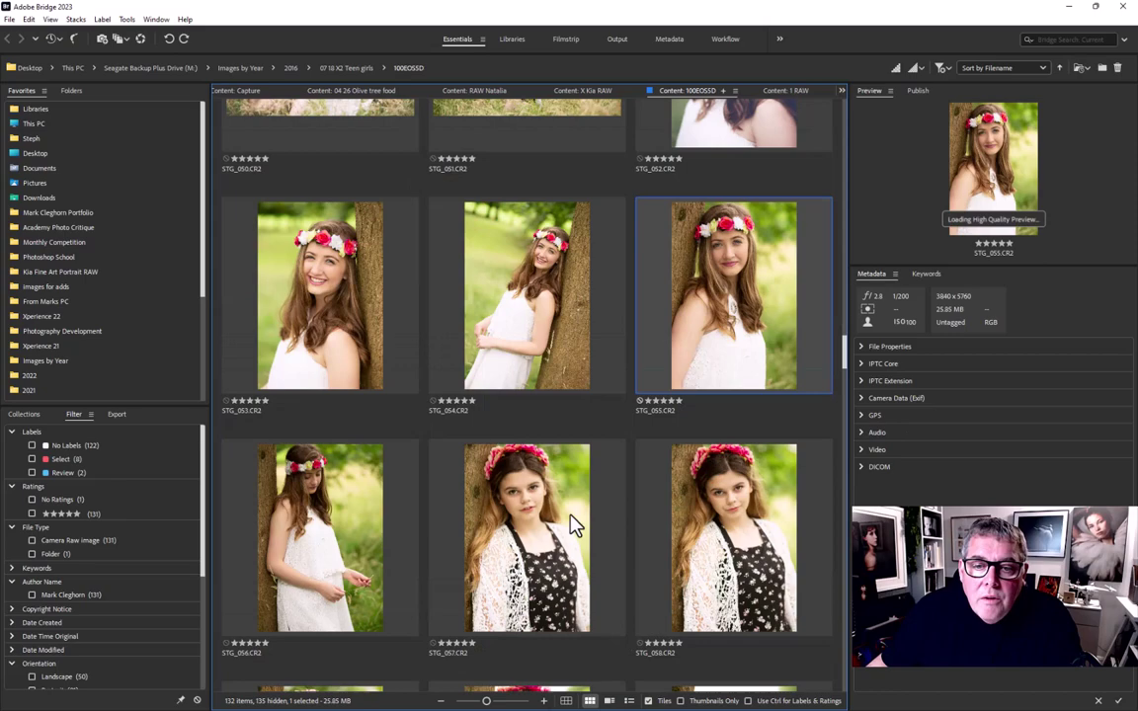
# Add STG_058, STG_062 and a fourth portrait to the selection and open all with Ctrl+R
pyautogui.keyDown('ctrl'); pyautogui.click(718, 534); pyautogui.keyUp('ctrl')
pyautogui.scroll(-4, 718, 535)
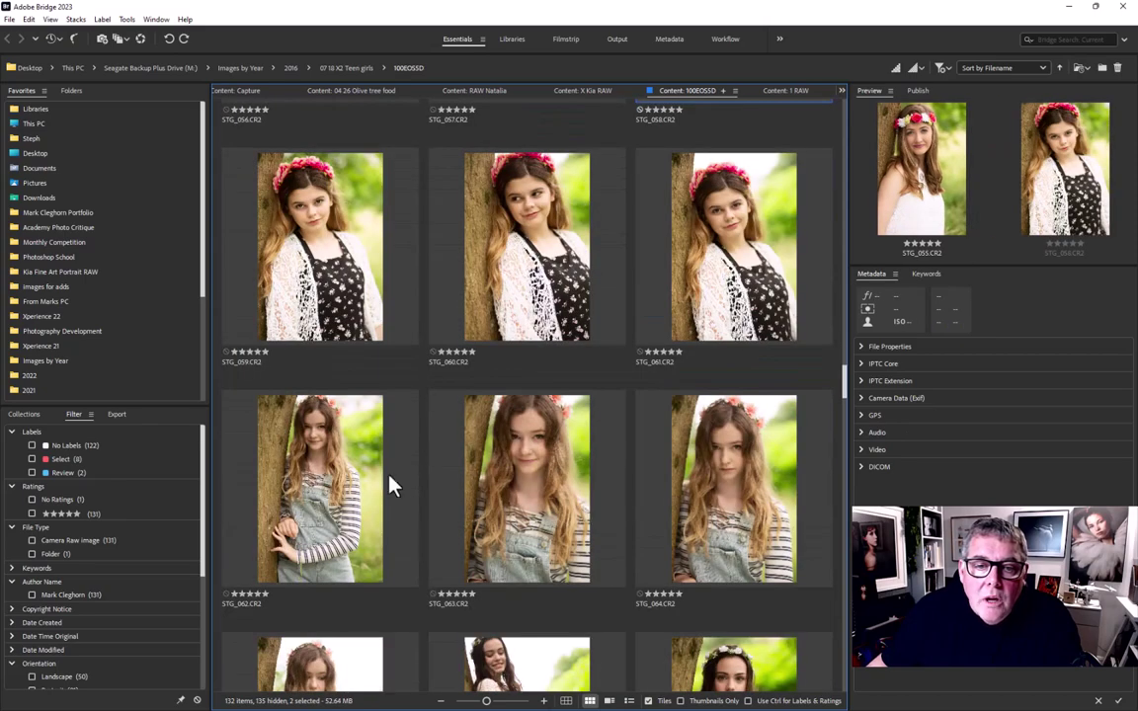
pyautogui.keyDown('ctrl'); pyautogui.click(338, 483); pyautogui.keyUp('ctrl')
pyautogui.scroll(-3, 561, 498)
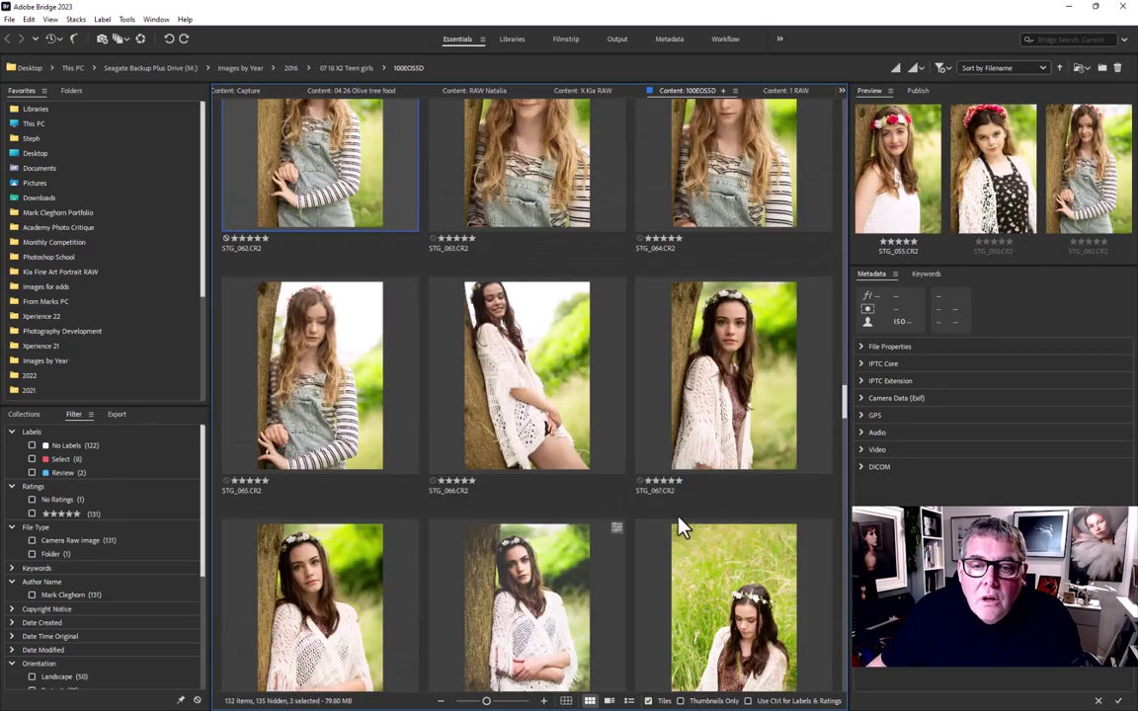
pyautogui.keyDown('ctrl'); pyautogui.click(287, 560); pyautogui.keyUp('ctrl')
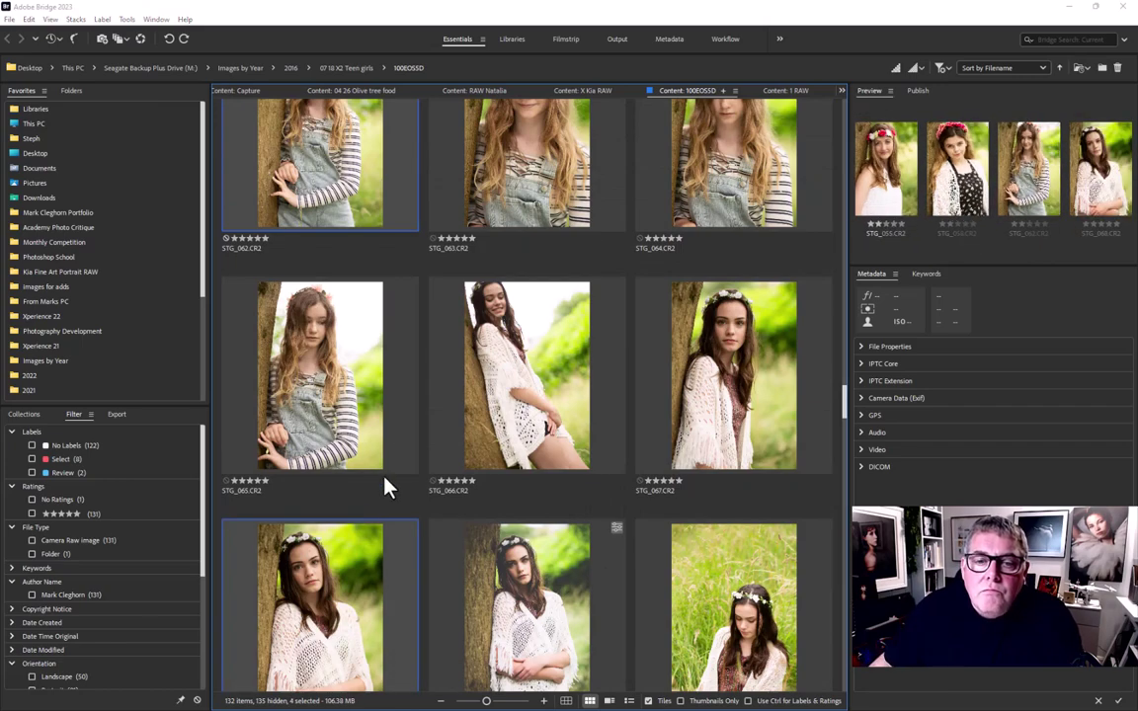
pyautogui.hotkey('ctrl', 'r')
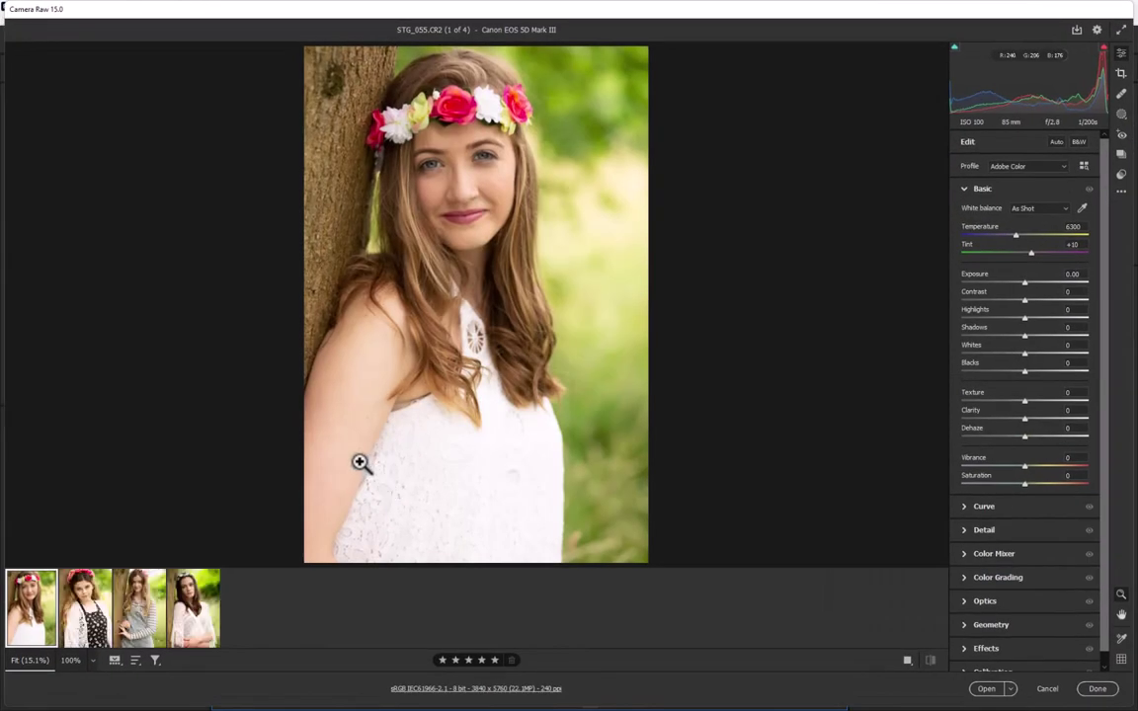
# Apply Boho 2 Plus Masks to STG_055, set Exposure to -0.05, then go to STG_058
pyautogui.click(1123, 176)
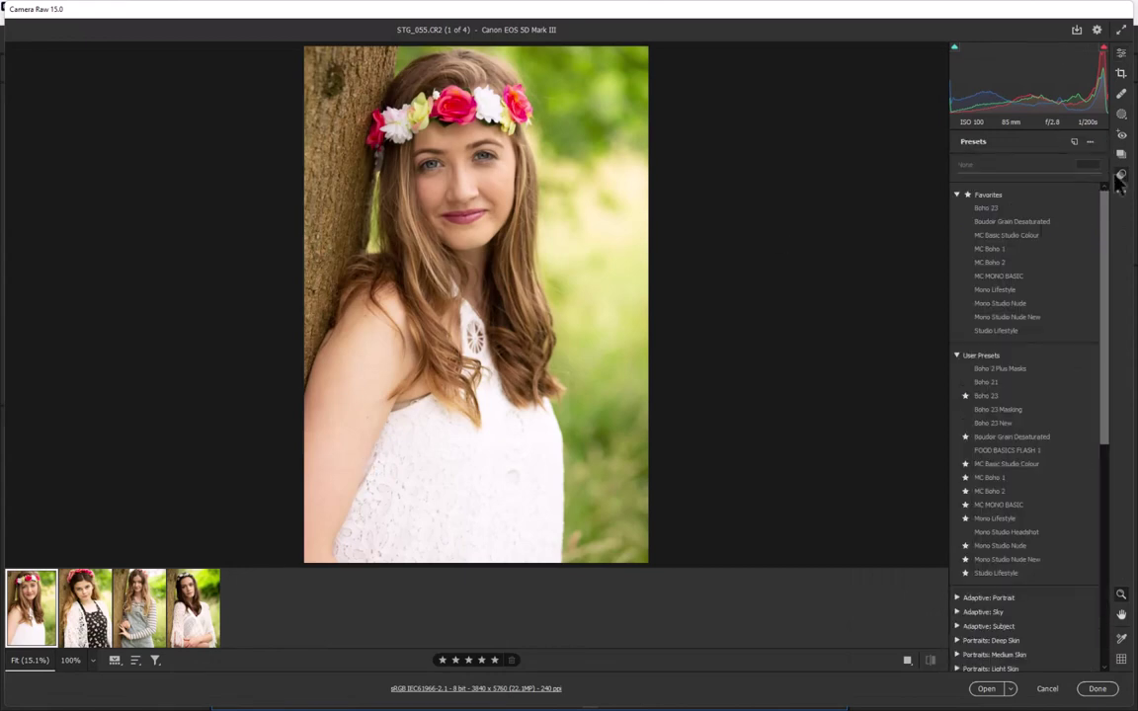
pyautogui.click(994, 370)
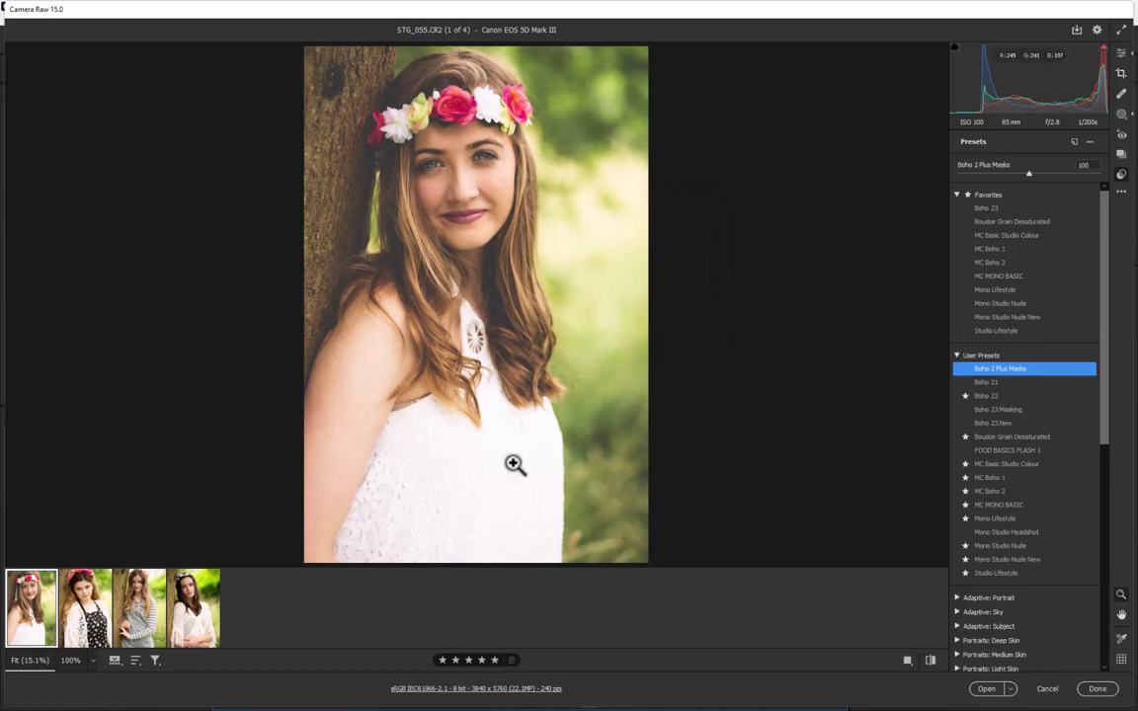
pyautogui.moveTo(47, 626)
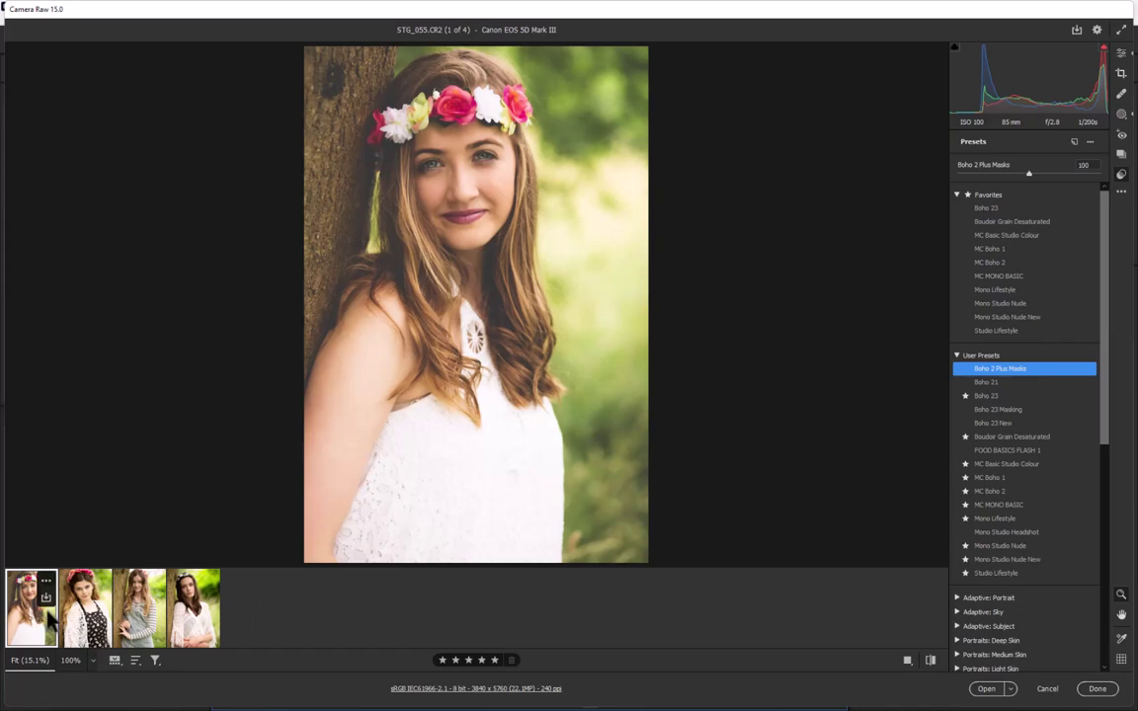
pyautogui.press('e')
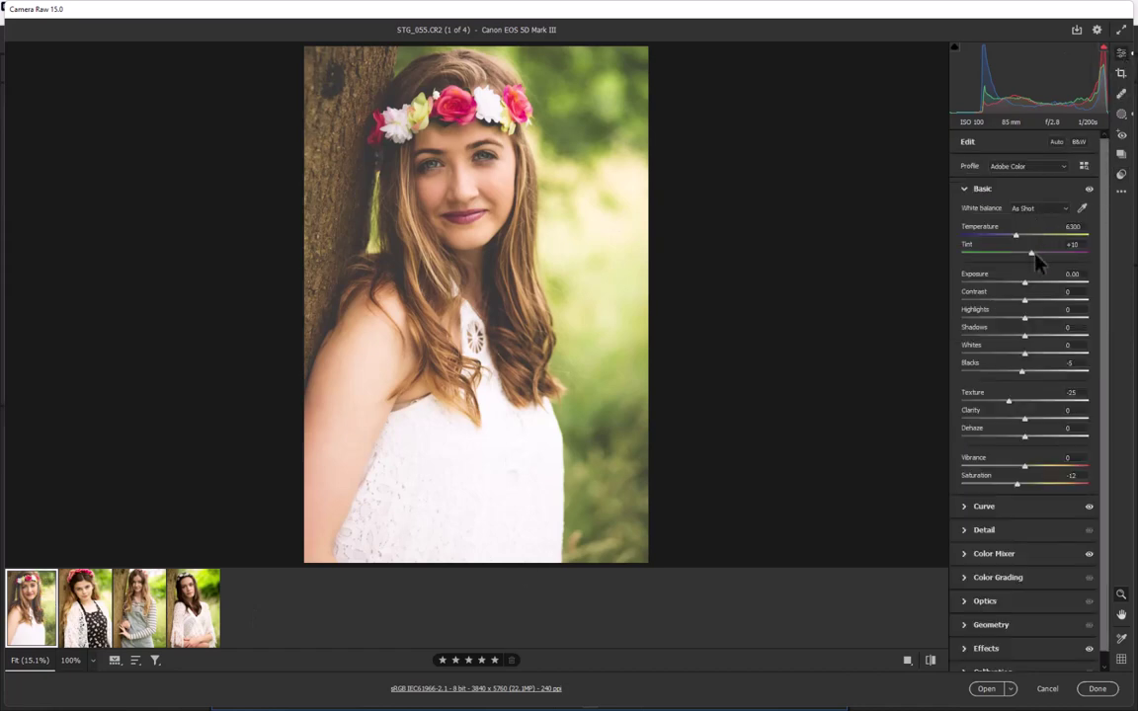
pyautogui.moveTo(1028, 286); pyautogui.dragTo(1027, 286)
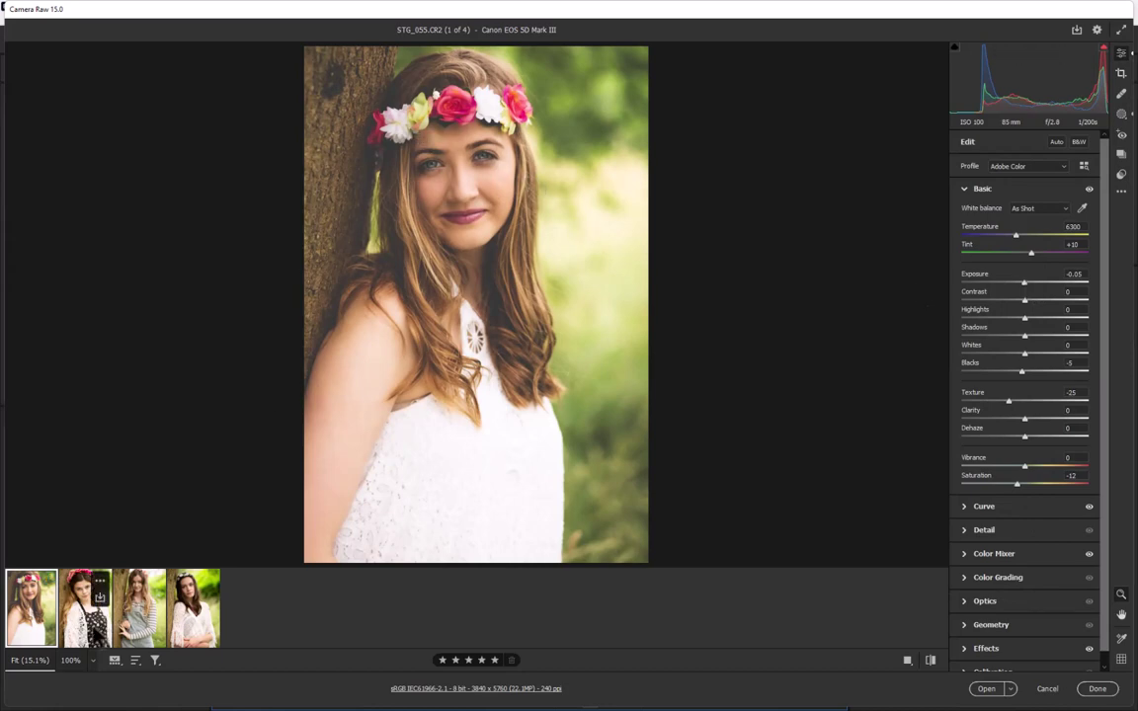
pyautogui.click(85, 573)
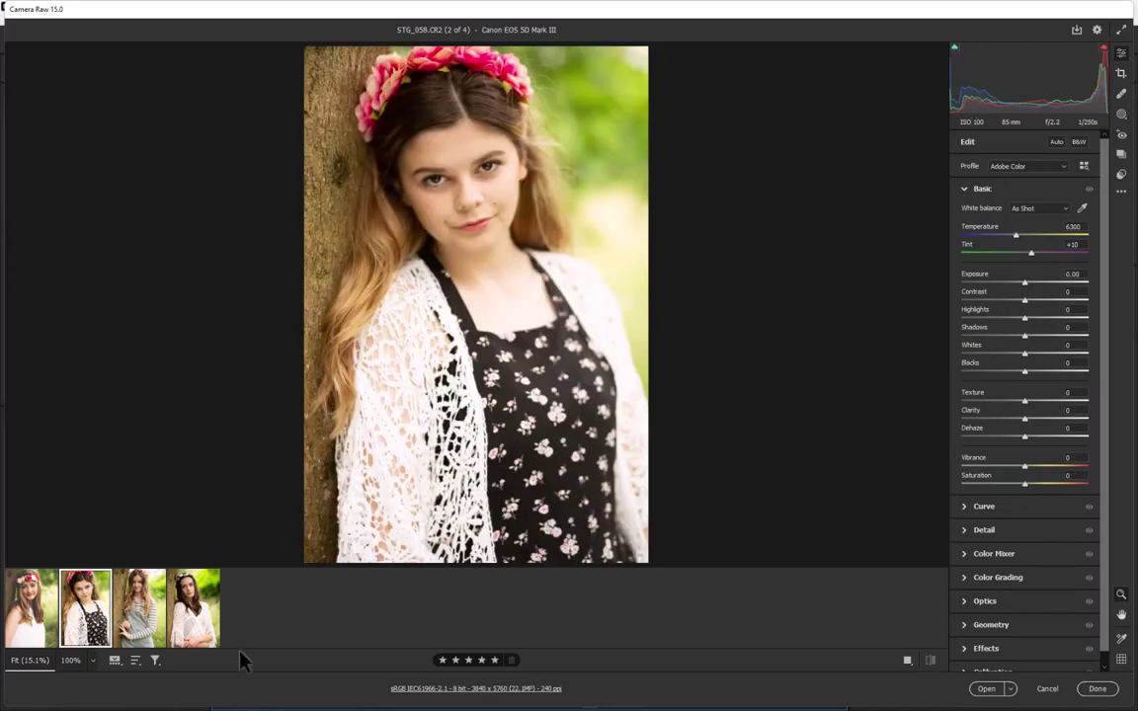
# Apply the Boho 23 Masking preset to portraits two to four, then return to STG_055
pyautogui.keyDown('shift'); pyautogui.click(198, 618); pyautogui.keyUp('shift')
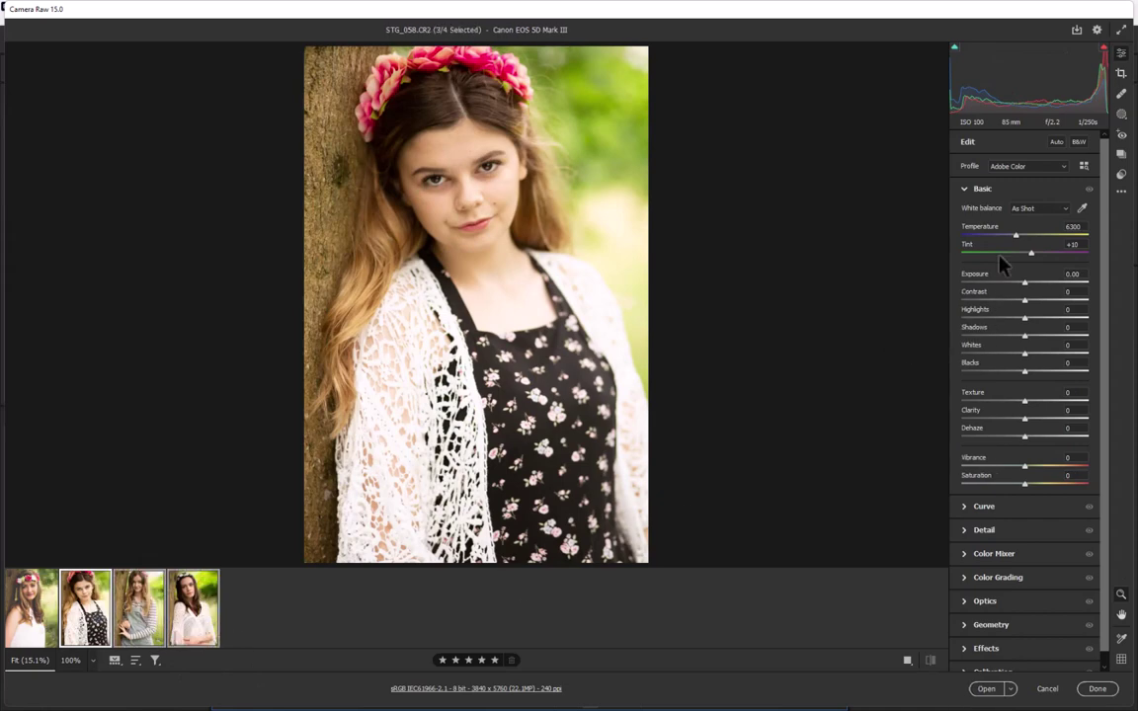
pyautogui.click(1122, 176)
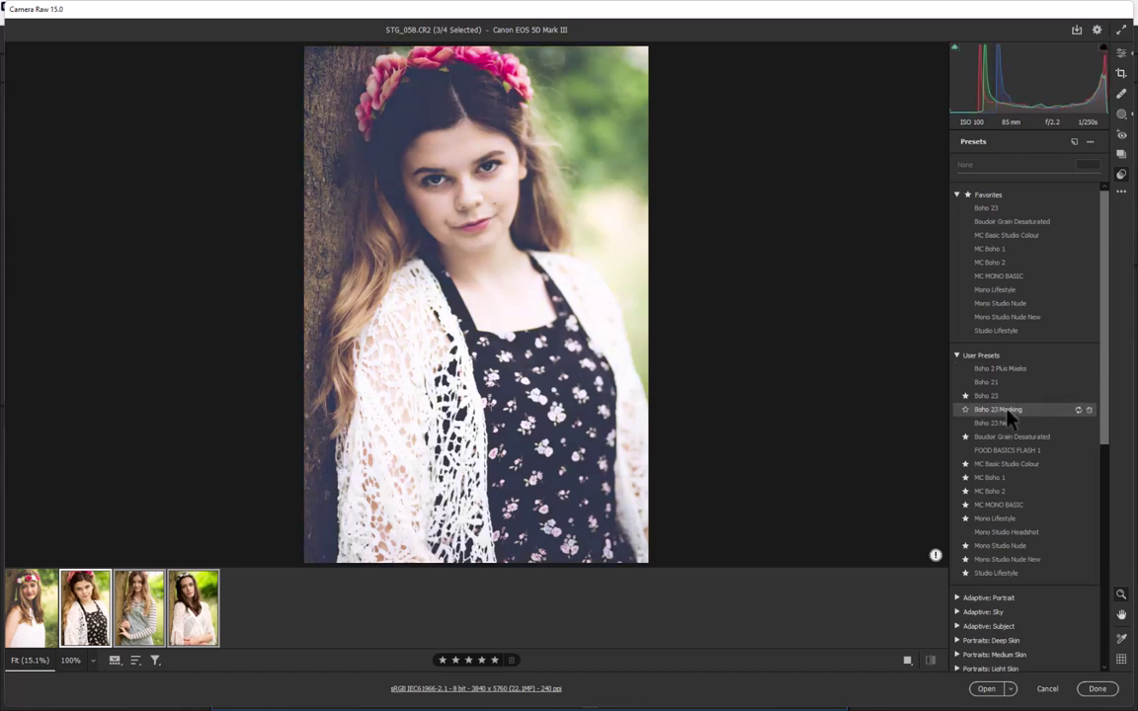
pyautogui.click(999, 409)
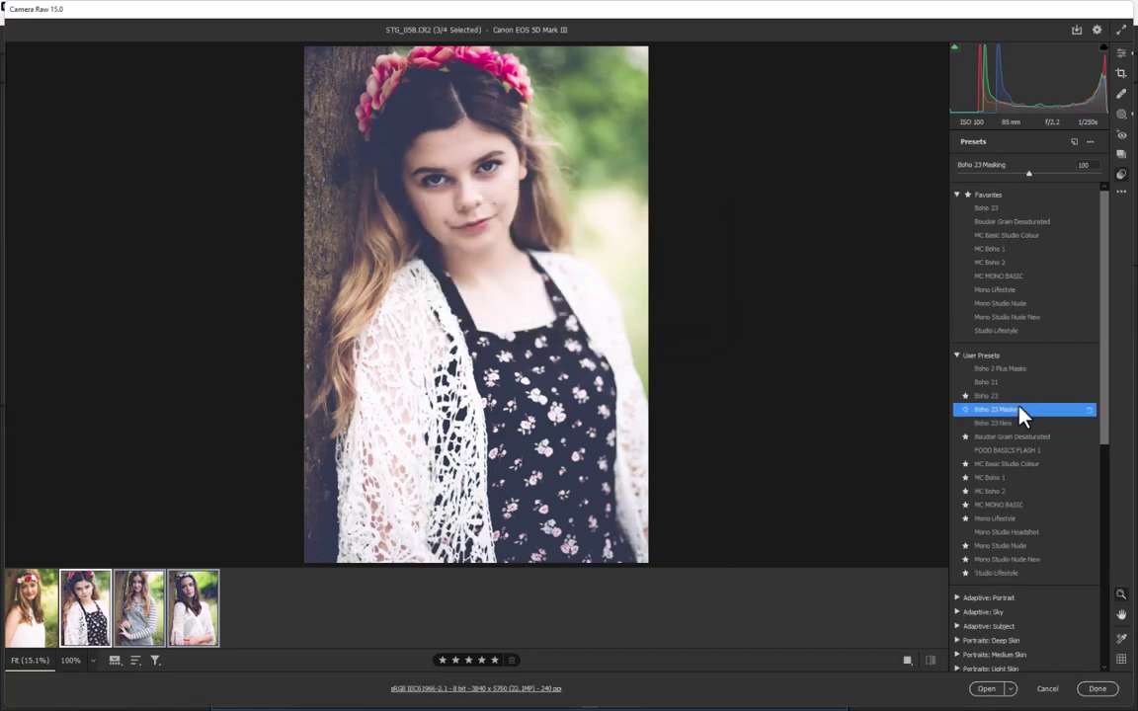
pyautogui.click(29, 608)
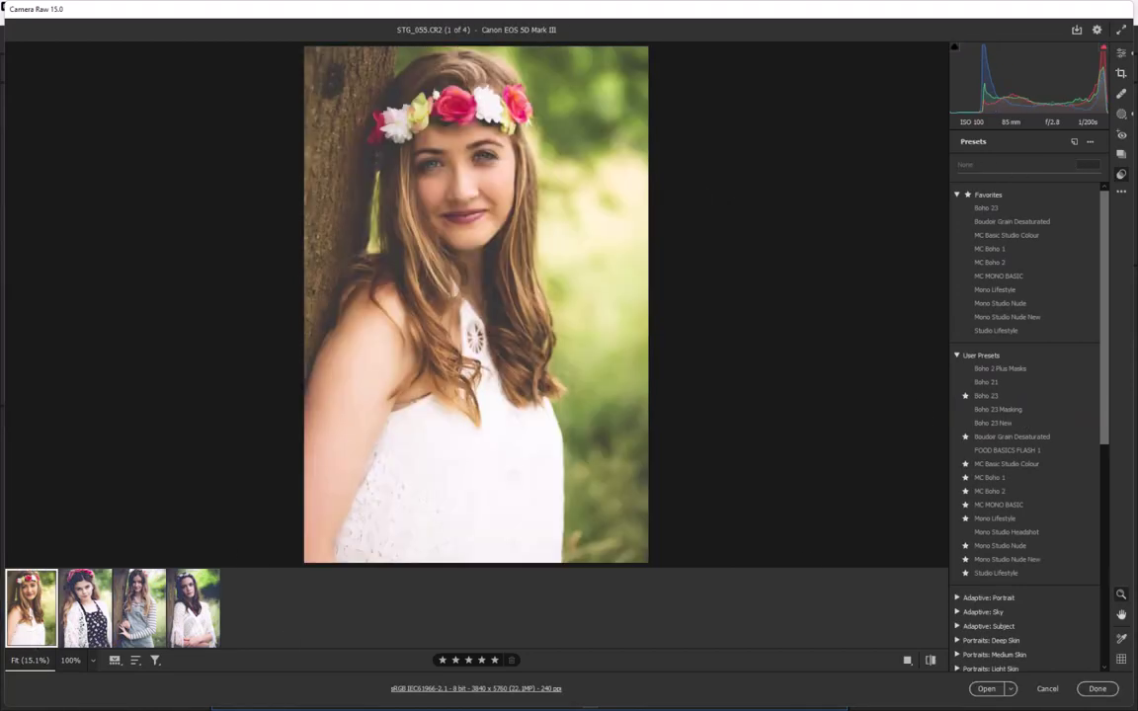
# Apply Boho 23 Masking to STG_055, favorite it, then open STG_062 zoomed on the face
pyautogui.click(1029, 414)
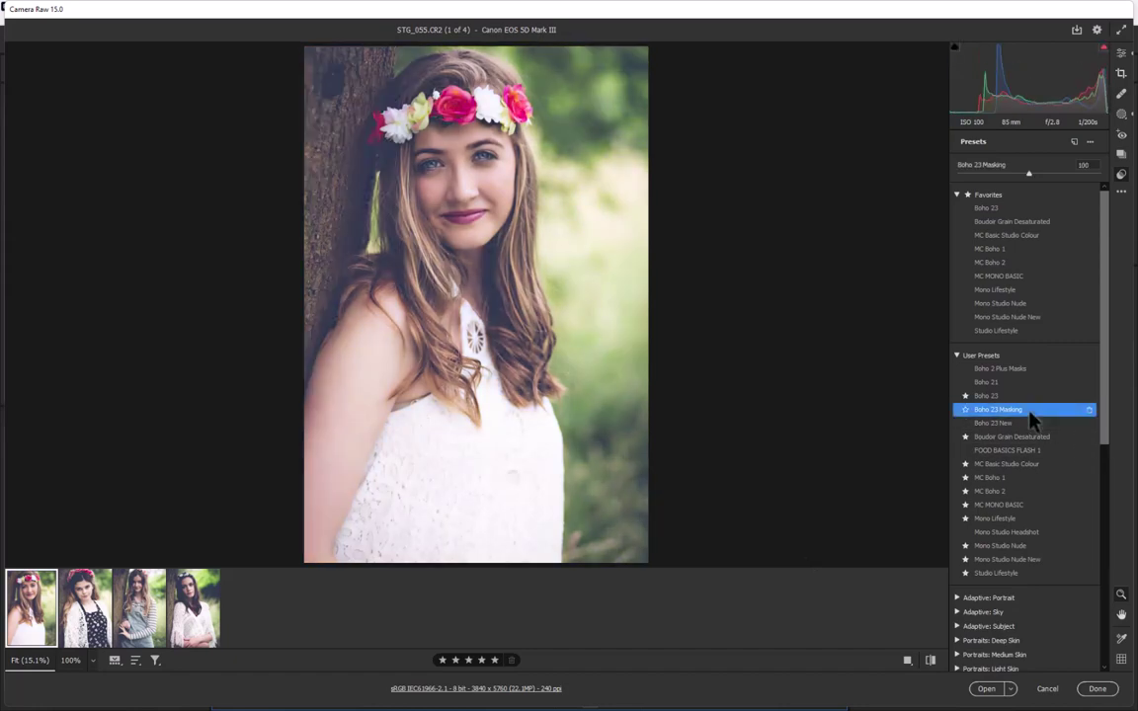
pyautogui.click(966, 409)
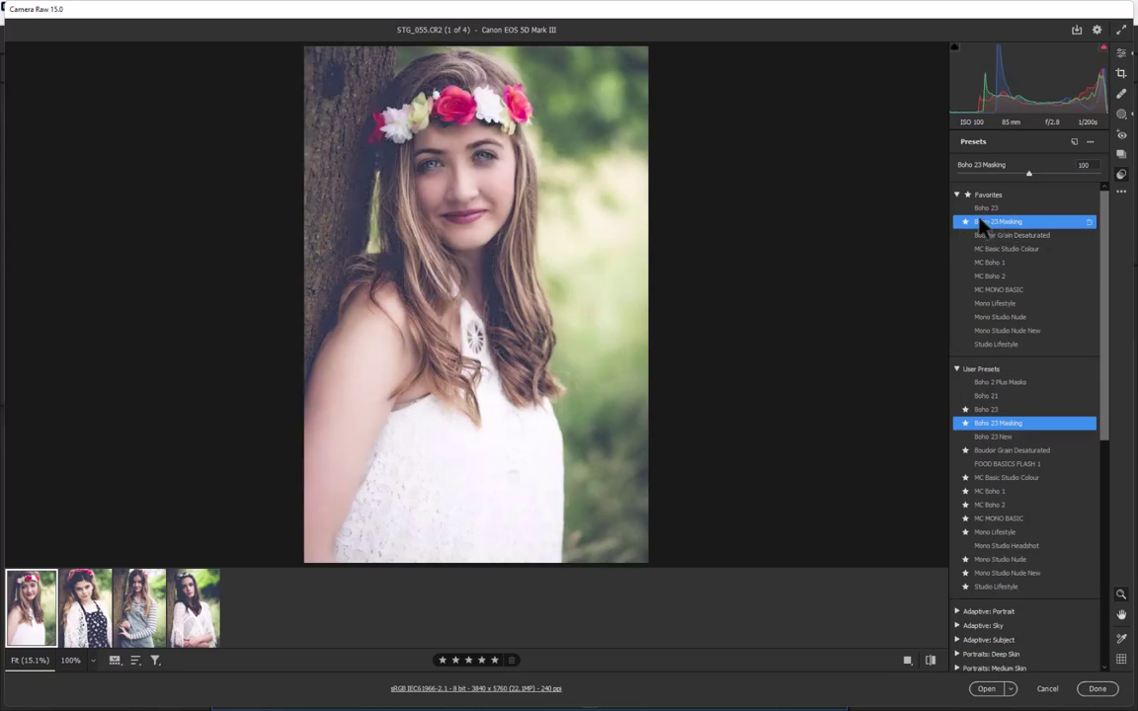
pyautogui.click(77, 593)
pyautogui.click(141, 631)
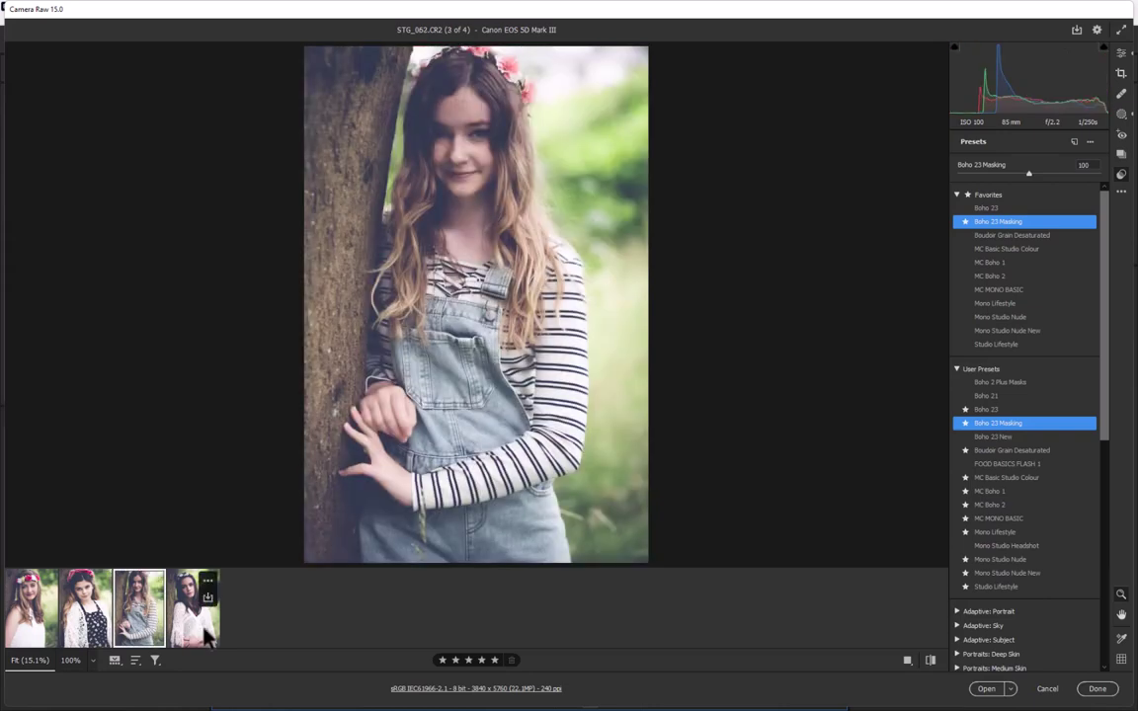
pyautogui.moveTo(453, 152); pyautogui.dragTo(499, 315)
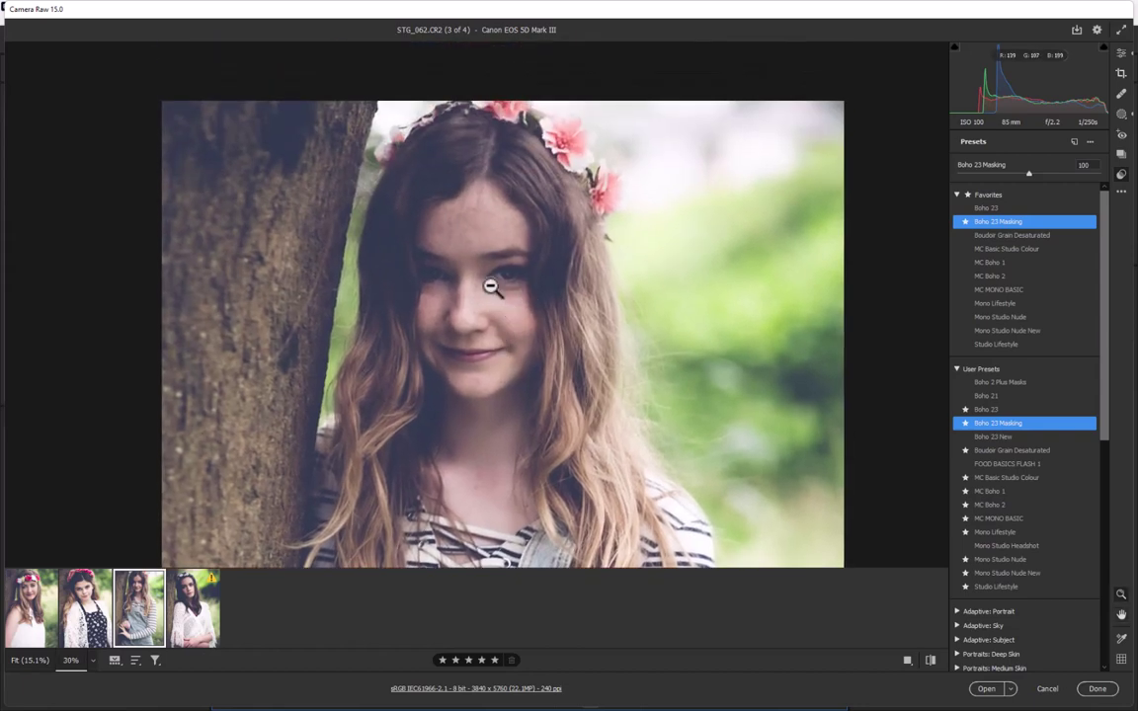
# Raise the Person 1 Face Skin mask exposure of STG_062 to +0.50
pyautogui.click(1122, 114)
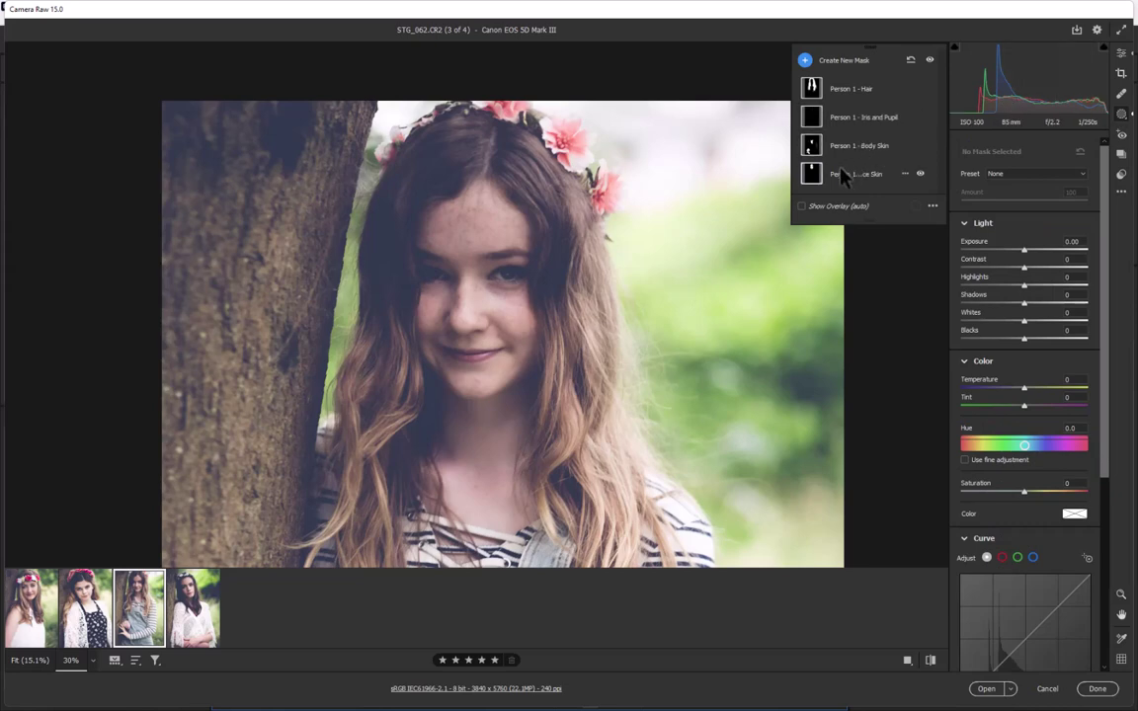
pyautogui.click(813, 175)
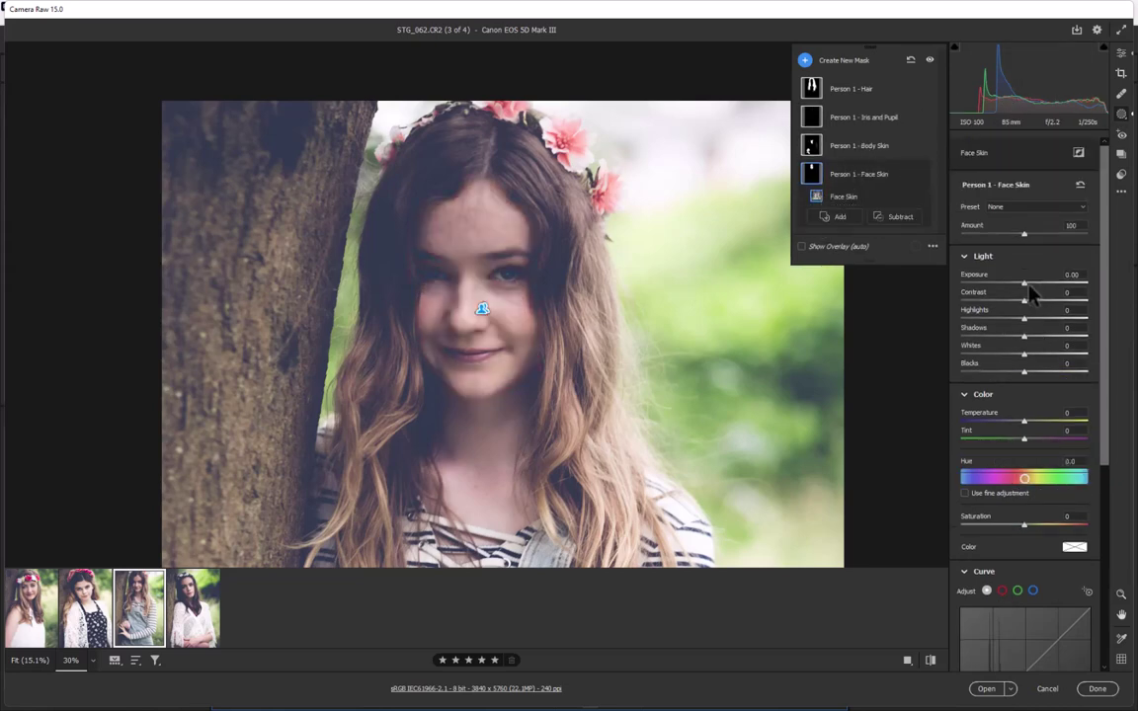
pyautogui.moveTo(1029, 282); pyautogui.dragTo(1036, 284)
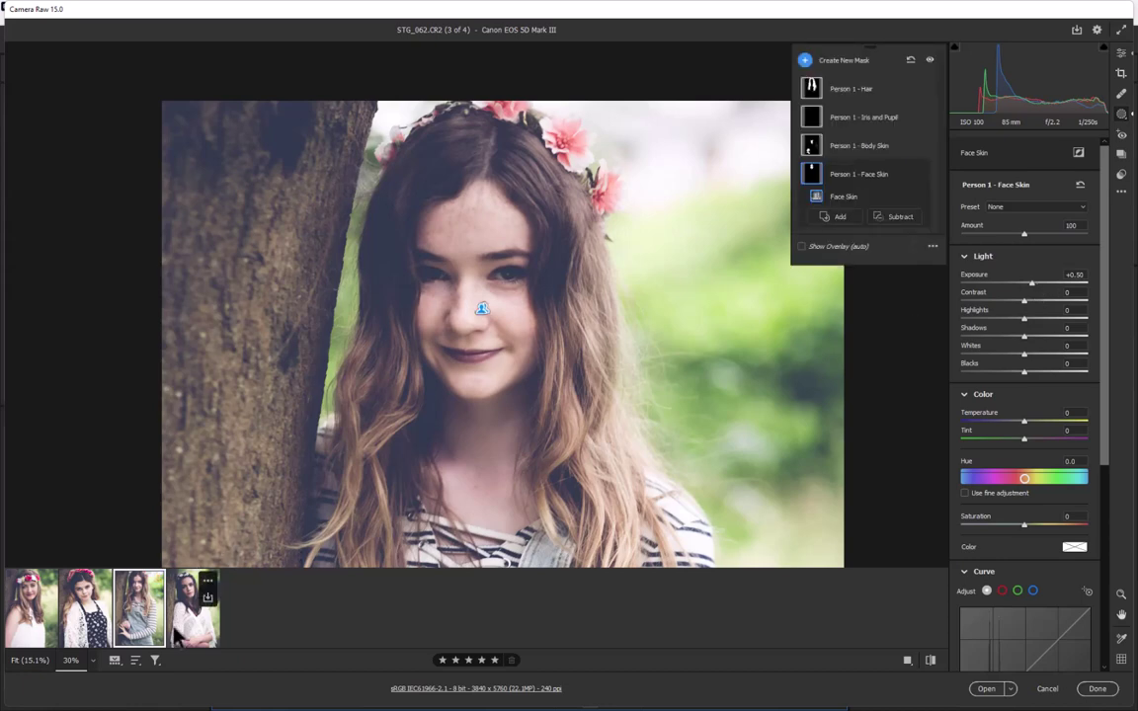
# Set the fourth portrait STG_068's Face Skin exposure to +0.35 and finish with Done
pyautogui.click(181, 638)
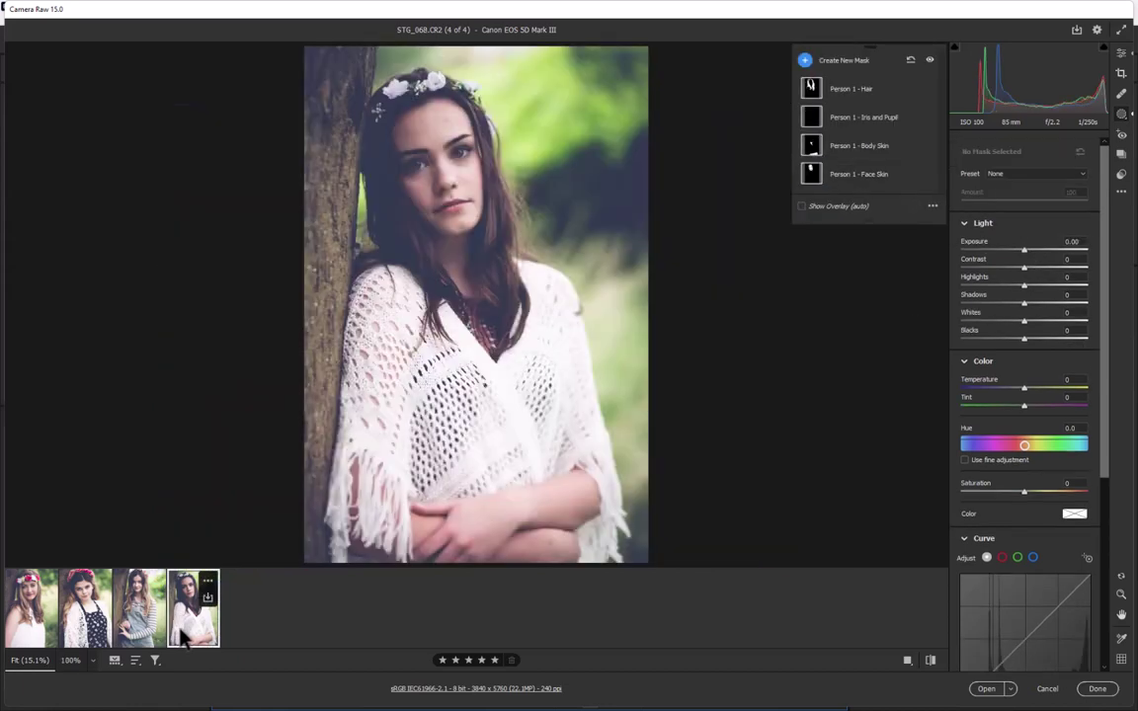
pyautogui.click(813, 178)
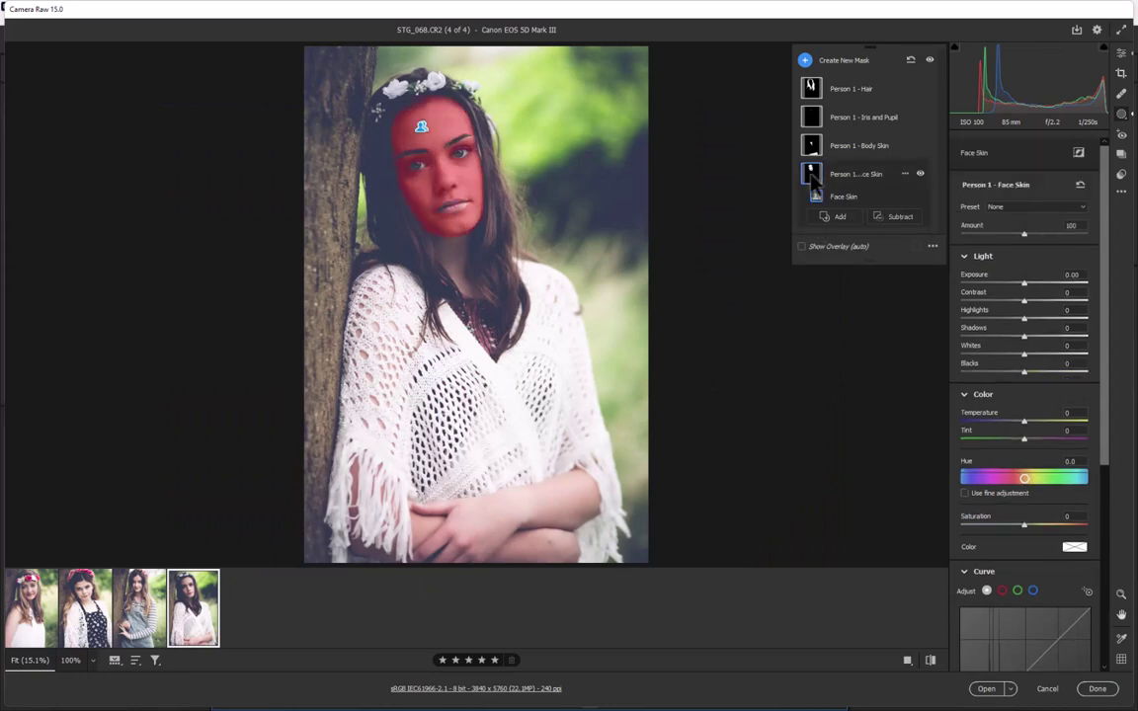
pyautogui.click(1029, 283)
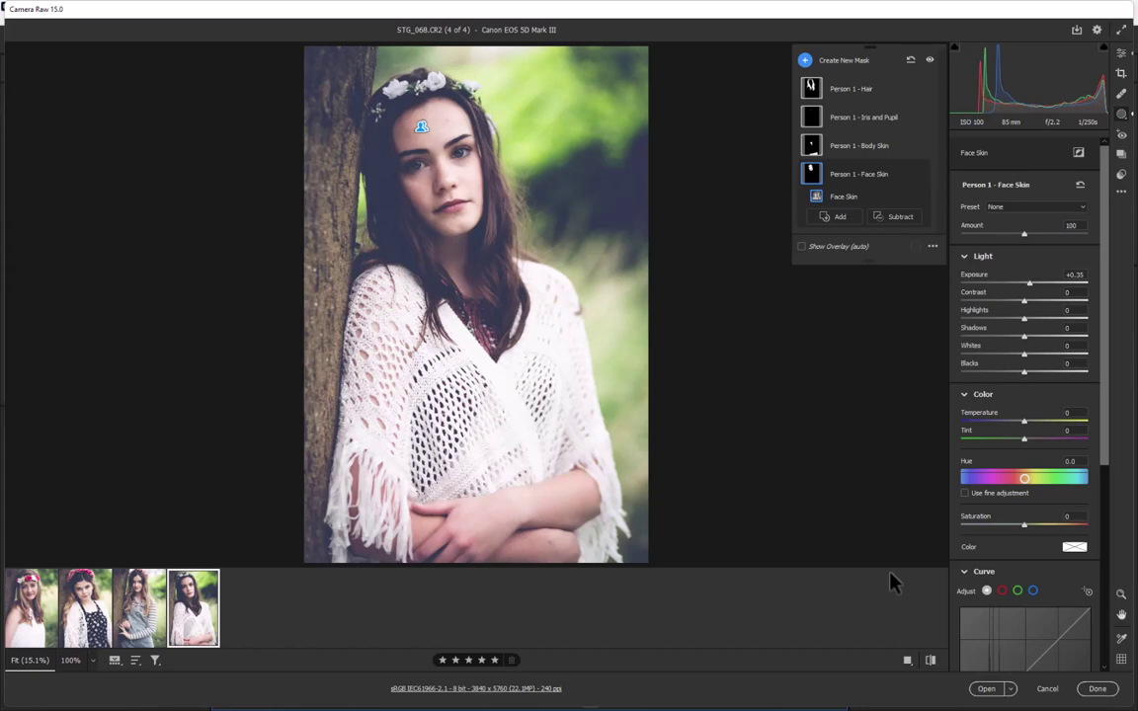
pyautogui.click(1098, 689)
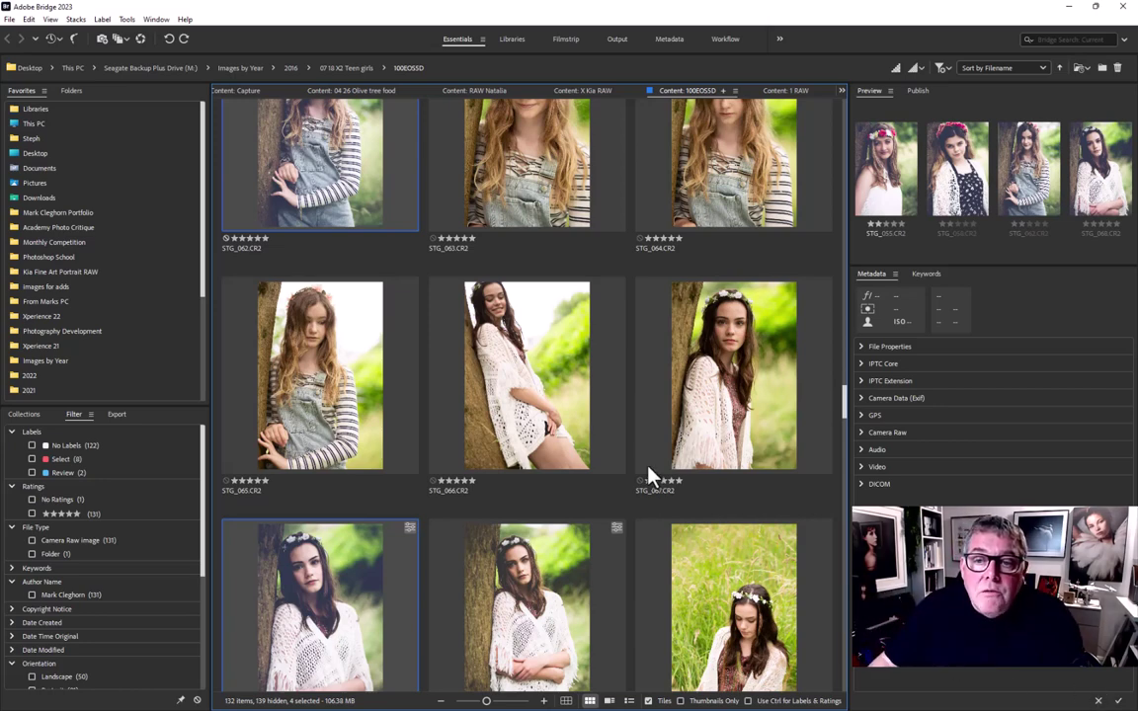
# Select STG_070 through STG_072 and add the group shot STG_073 to the selection
pyautogui.click(542, 383)
pyautogui.scroll(-5, 651, 418)
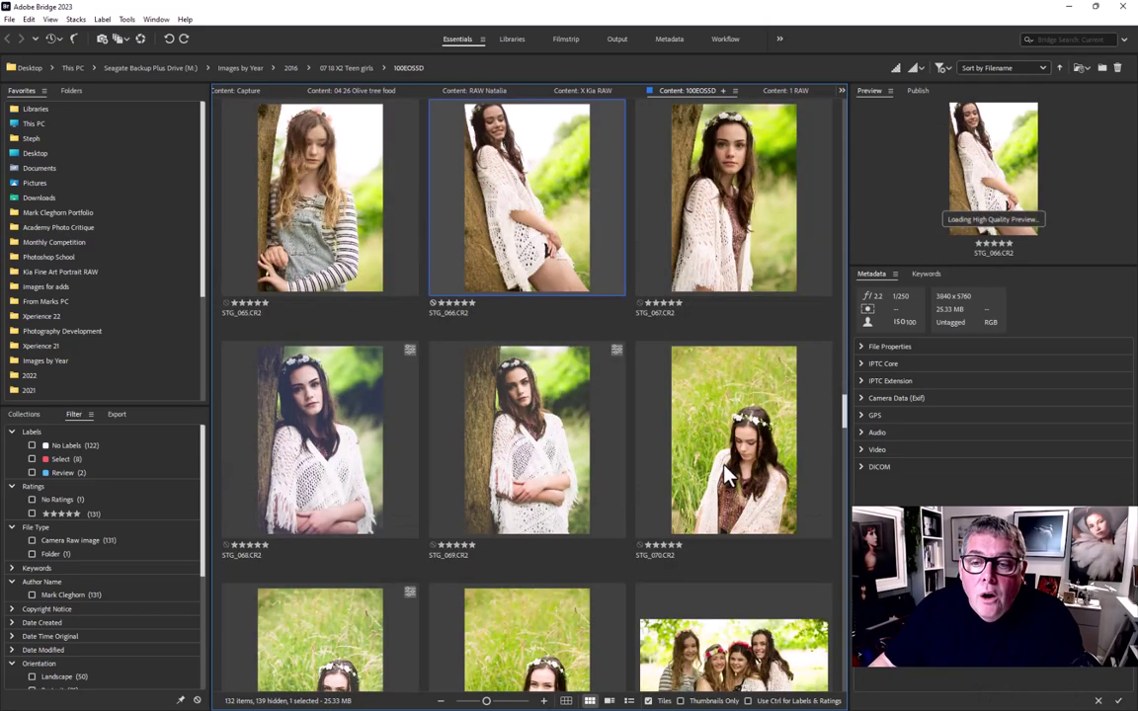
pyautogui.click(746, 156)
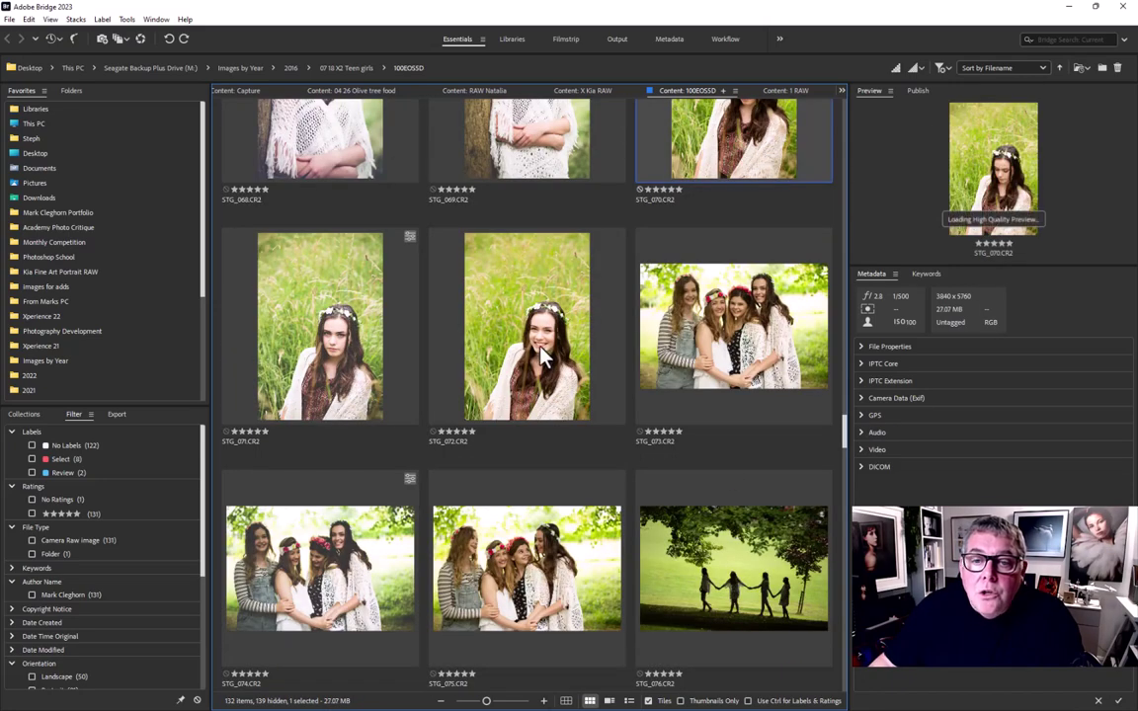
pyautogui.keyDown('shift'); pyautogui.click(539, 361); pyautogui.keyUp('shift')
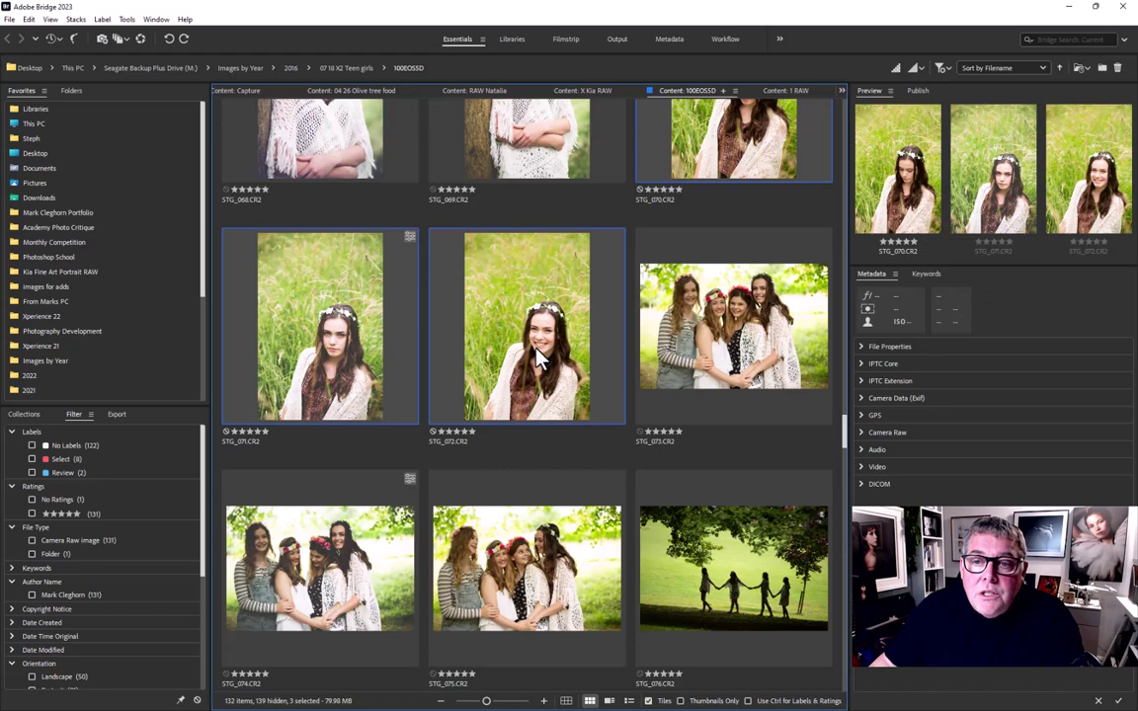
pyautogui.keyDown('shift'); pyautogui.click(678, 358); pyautogui.keyUp('shift')
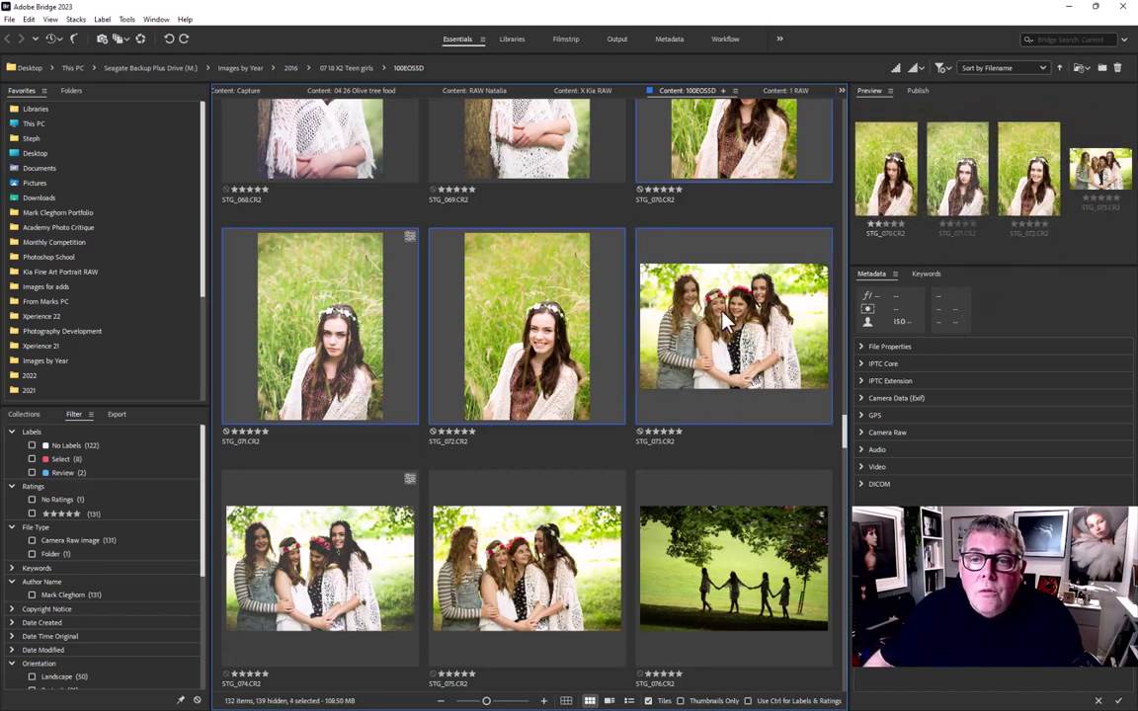
# Open STG_070–STG_073 in Camera Raw, apply Boho 23 Masking to all four, and view STG_073
pyautogui.hotkey('ctrl', 'r')
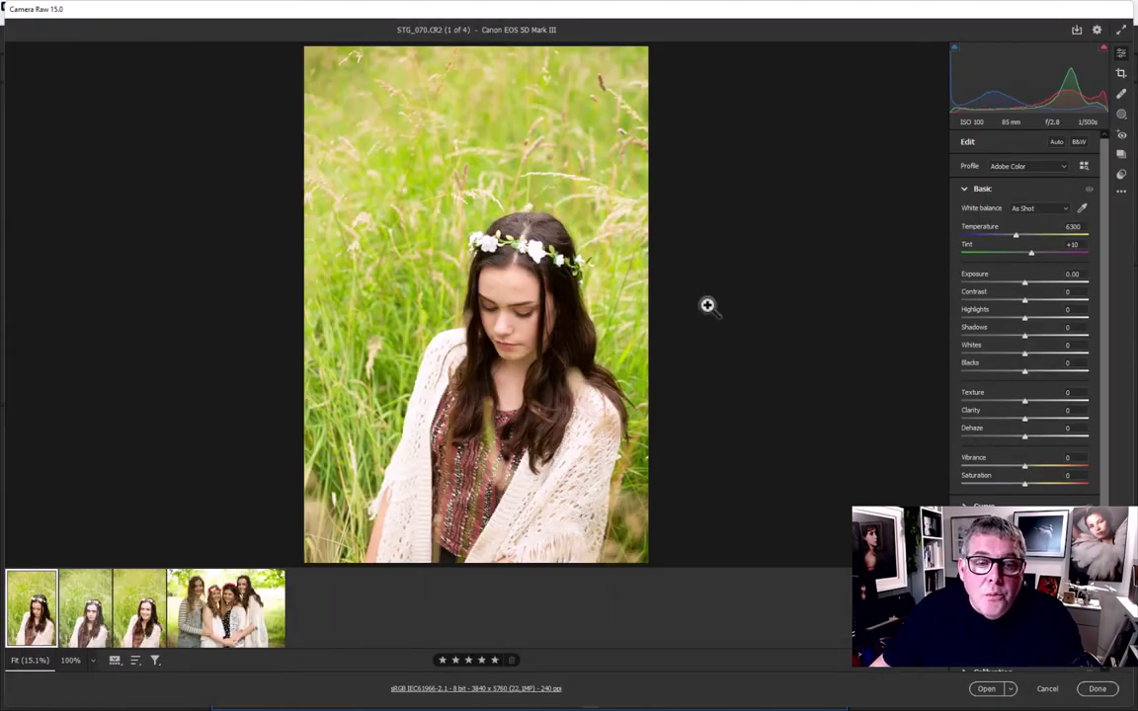
pyautogui.hotkey('ctrl', 'a')
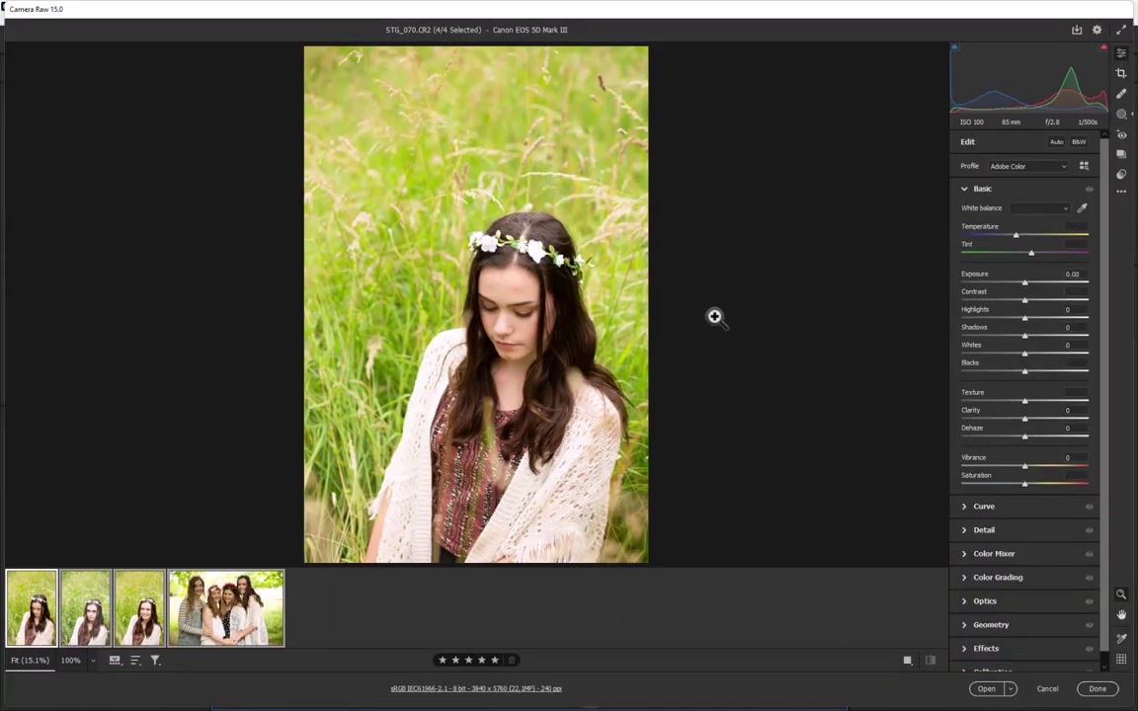
pyautogui.click(1122, 154)
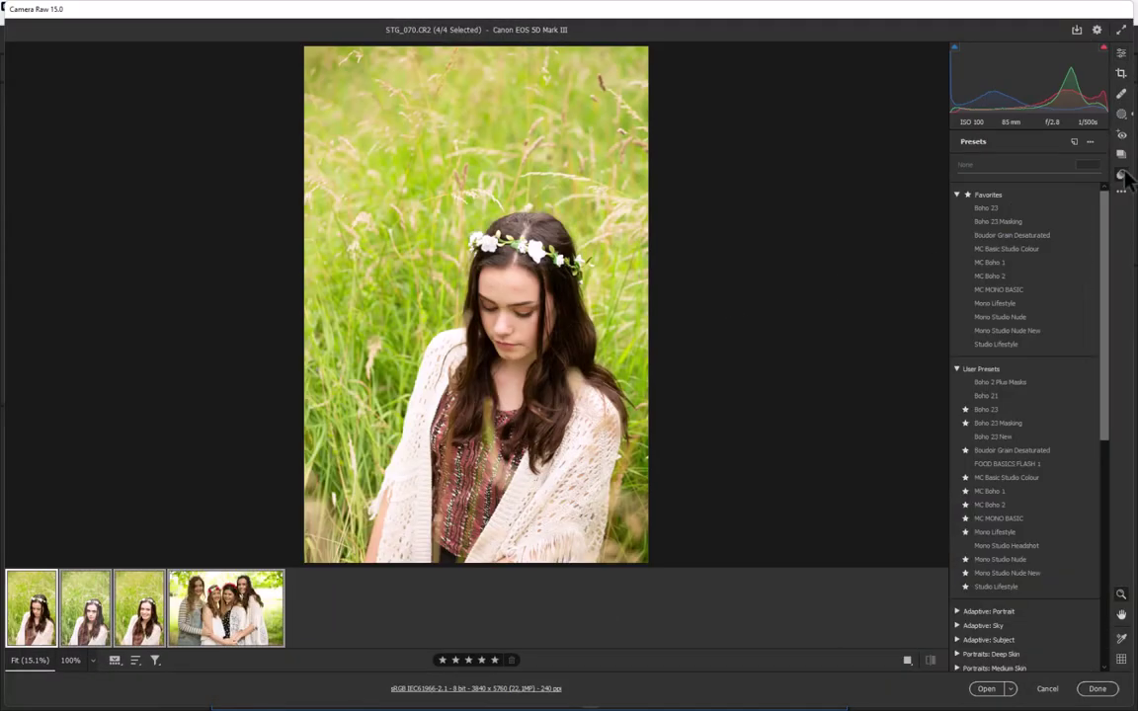
pyautogui.click(1003, 223)
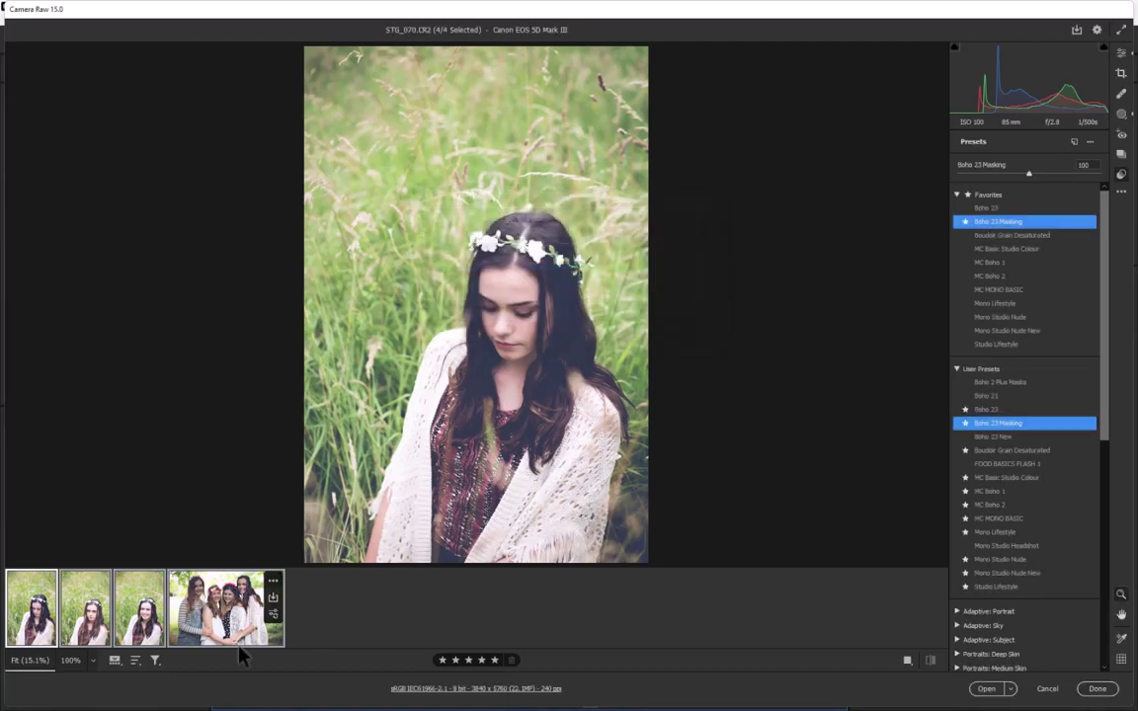
pyautogui.click(210, 583)
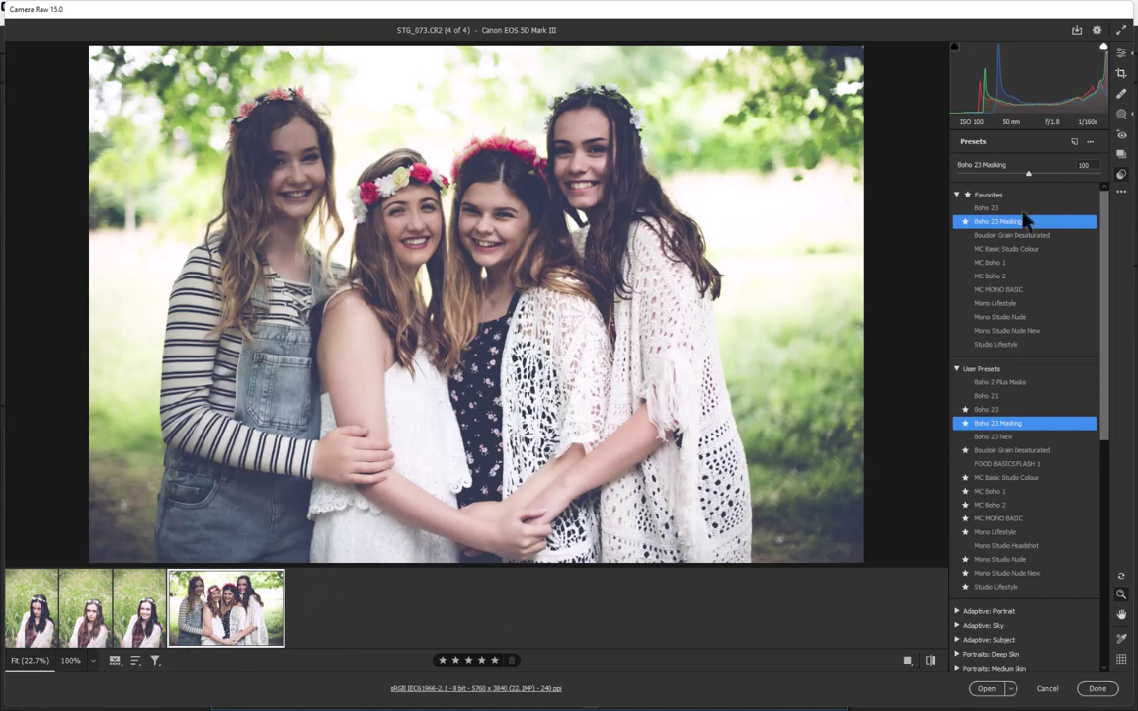
# Show STG_073's preset masks: Person 1 Hair, Iris and Pupil, Body Skin and Face Skin
pyautogui.click(1122, 114)
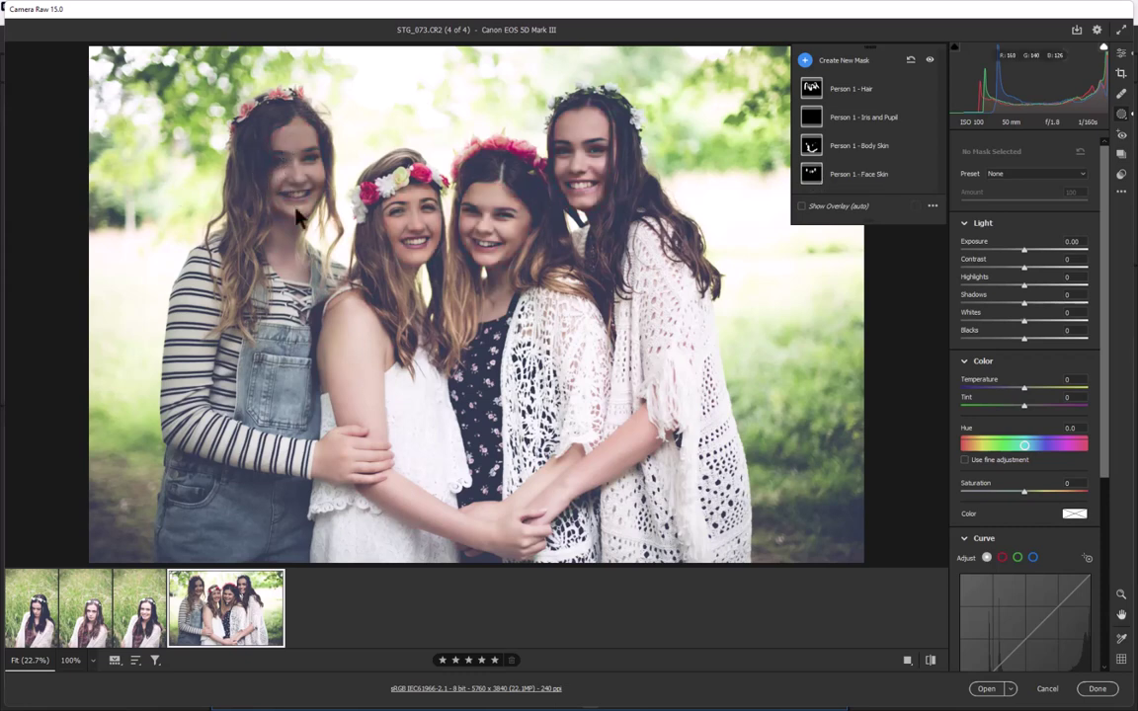
# Paint Brush mask Mask 1 over the left girl's face in STG_073 with Exposure +1.55
pyautogui.click(805, 60)
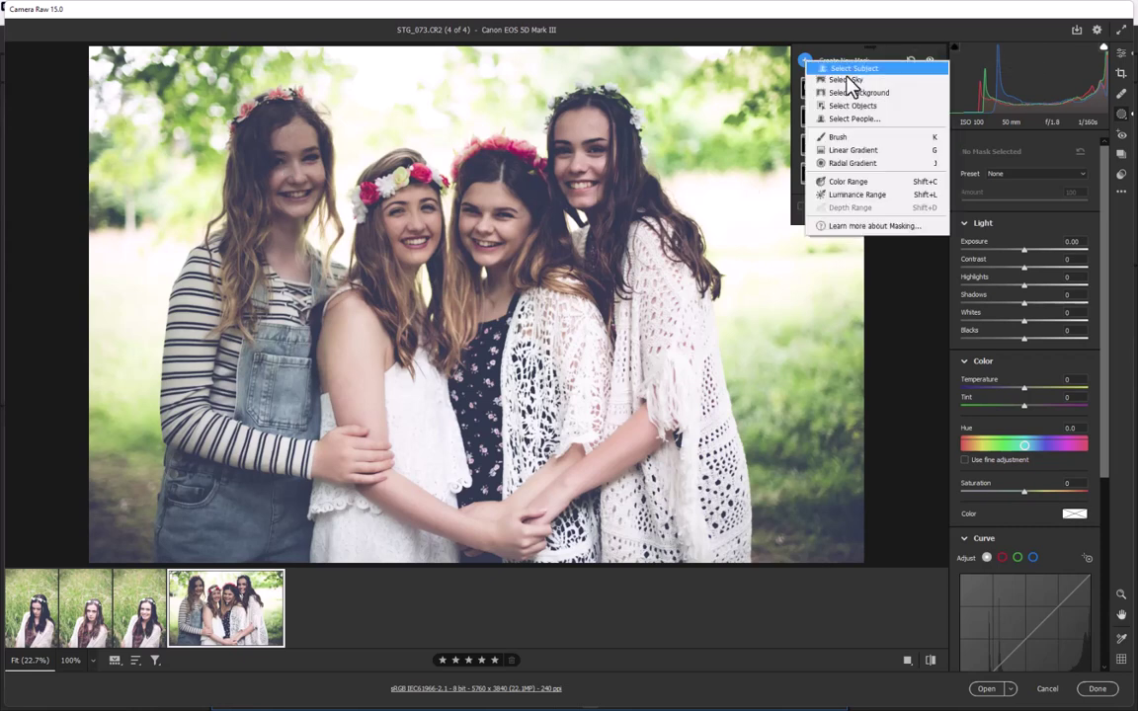
pyautogui.click(836, 139)
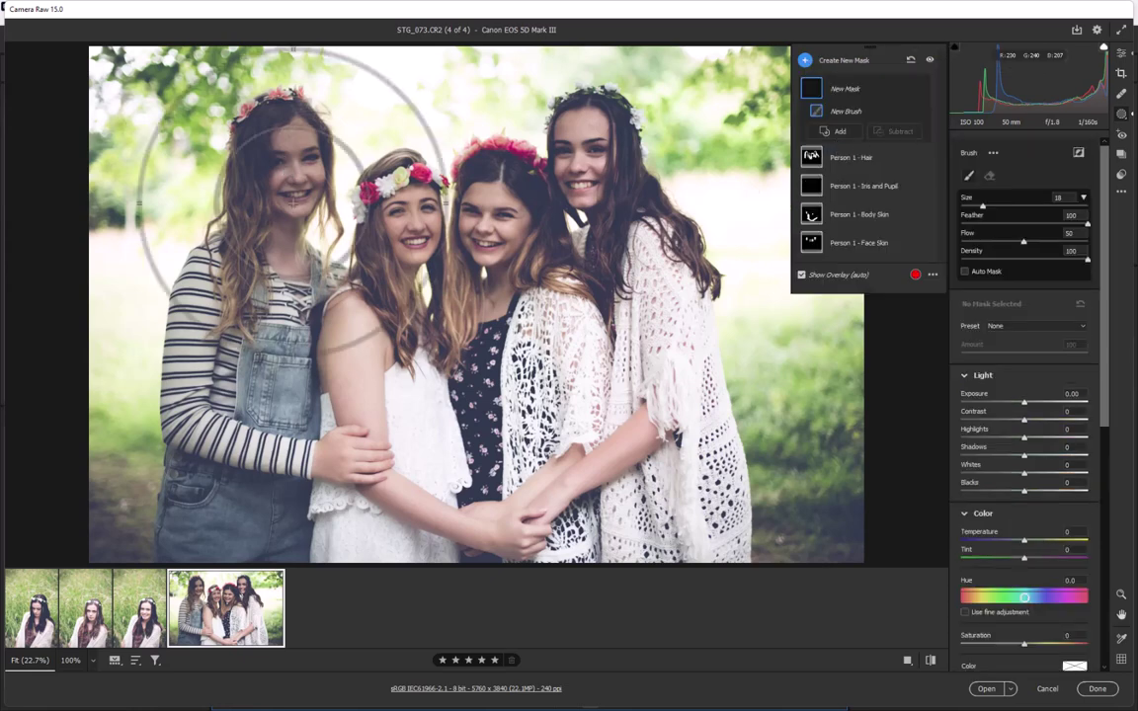
pyautogui.moveTo(287, 166)
pyautogui.mouseDown()
pyautogui.moveTo(306, 158)
pyautogui.moveTo(302, 190)
pyautogui.mouseUp()
pyautogui.press('[')
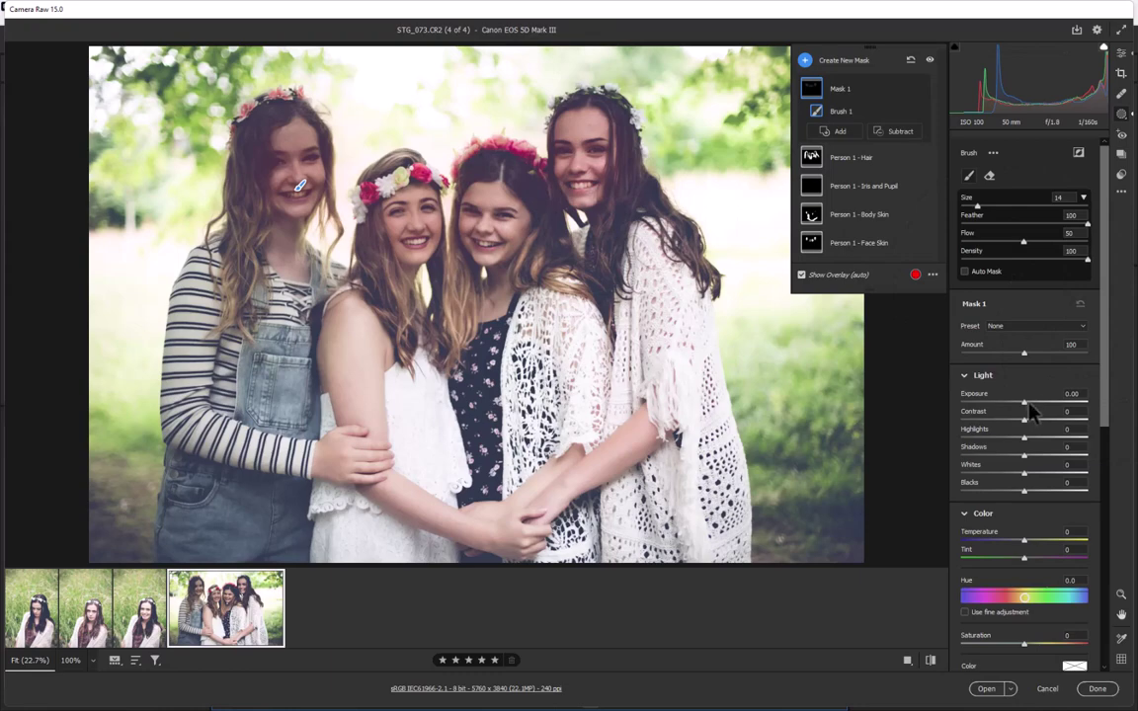
pyautogui.moveTo(1024, 402); pyautogui.dragTo(1051, 405)
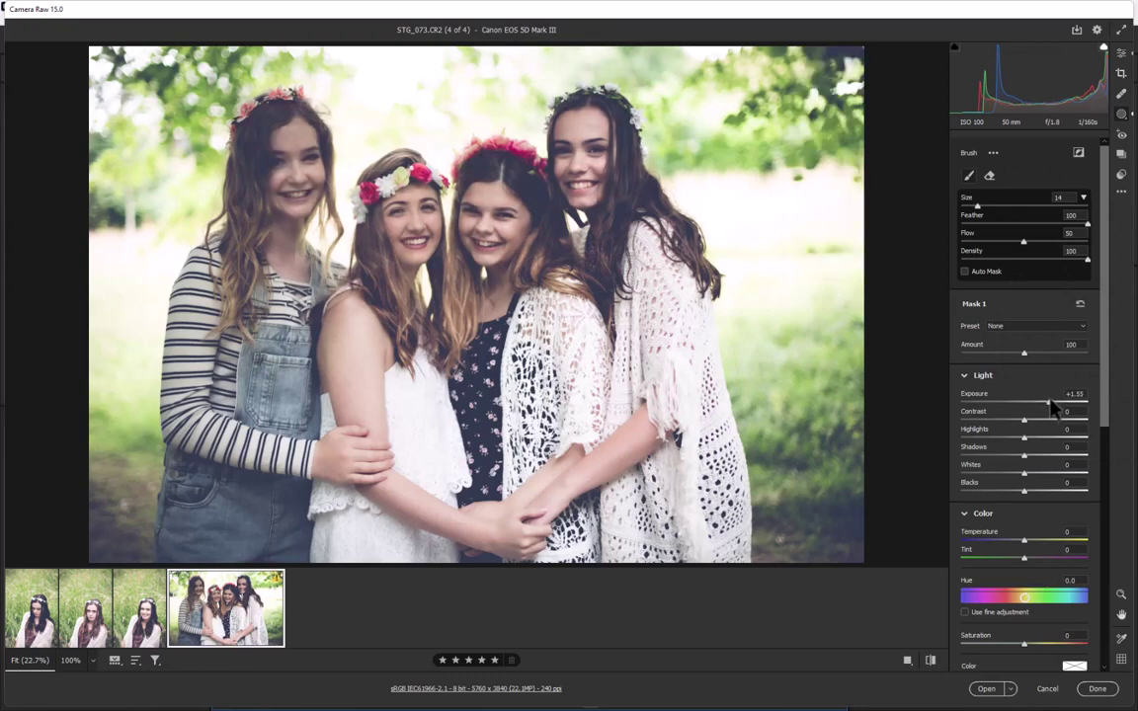